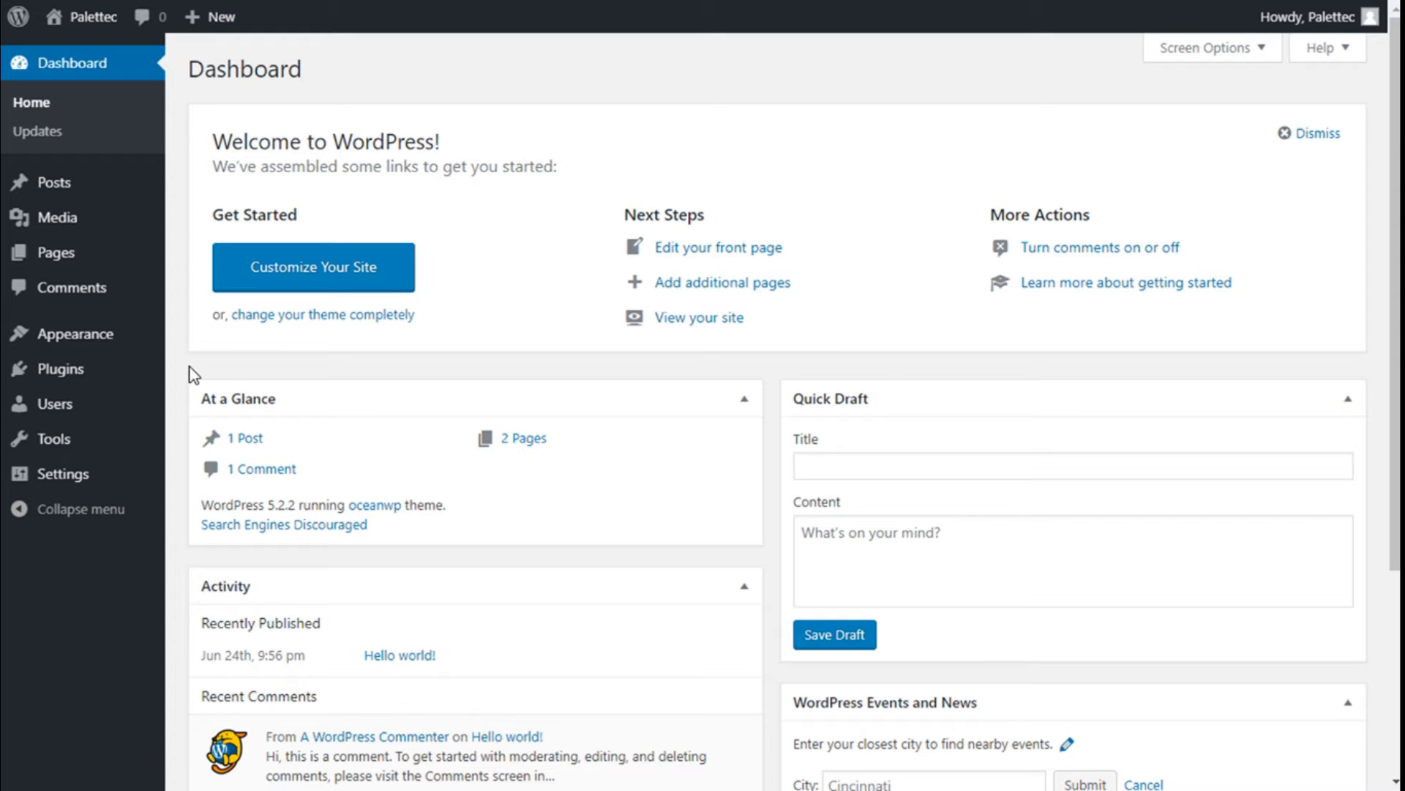
# Search the theme directory for "ocean wp", then install and activate the OceanWP theme.
pyautogui.moveTo(111, 347)
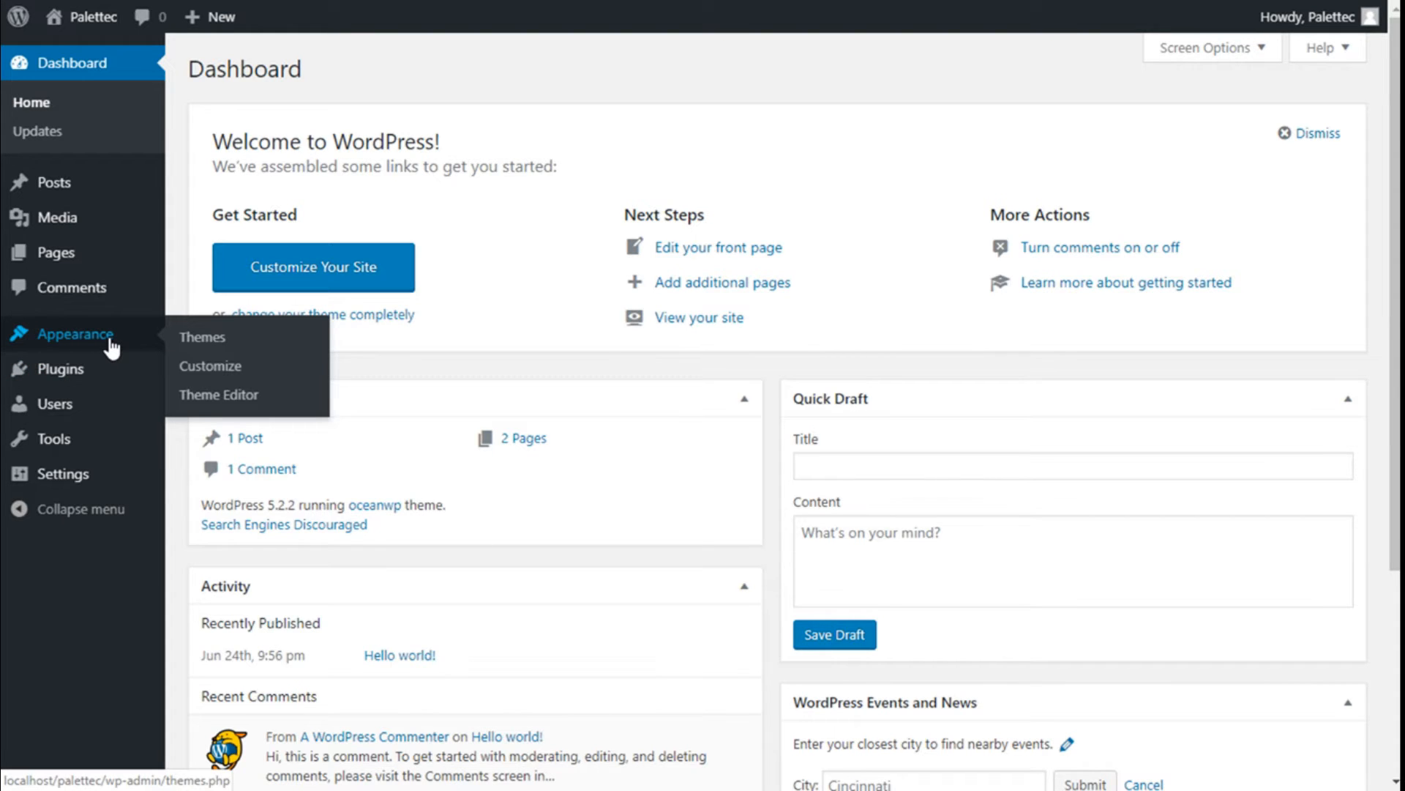
pyautogui.click(189, 341)
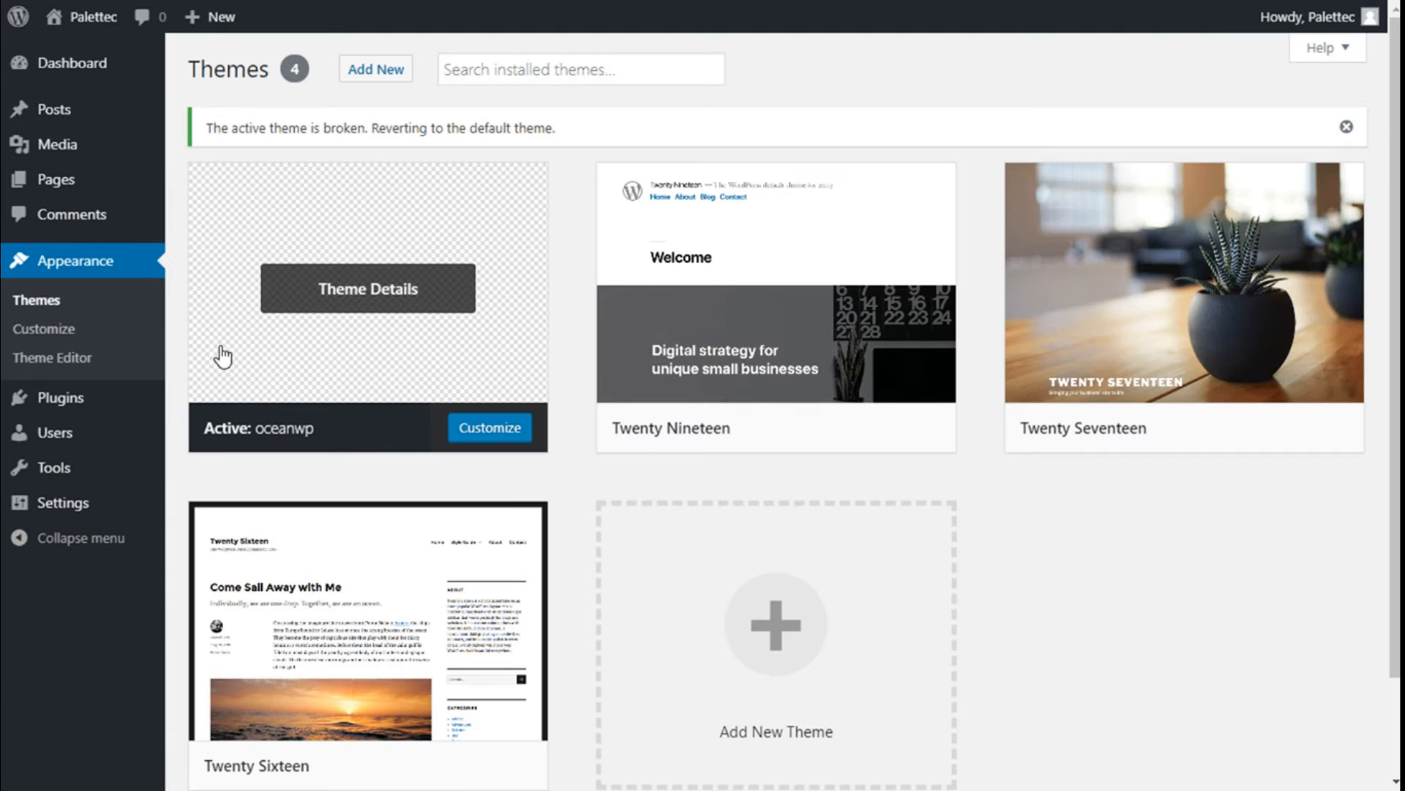
pyautogui.click(373, 72)
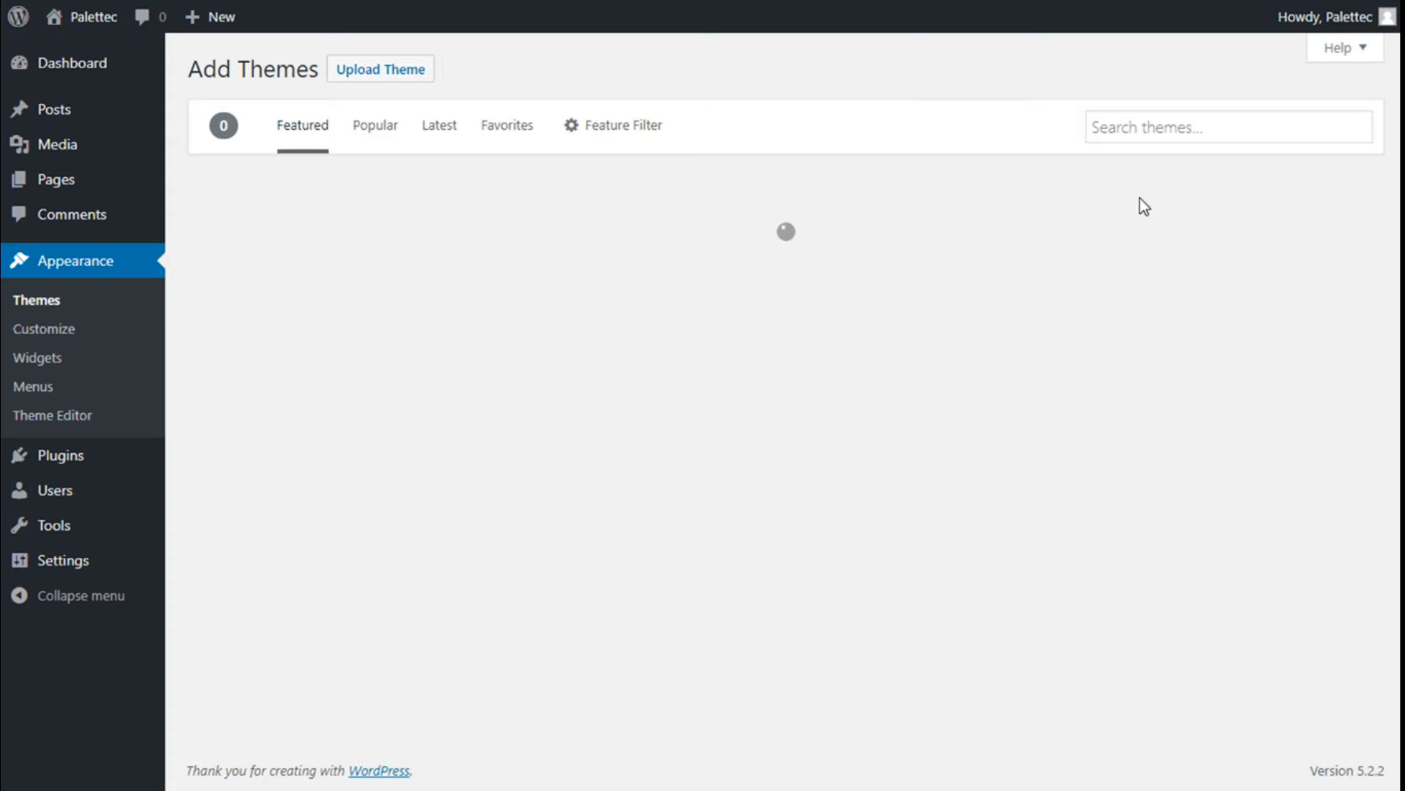
pyautogui.click(1140, 128)
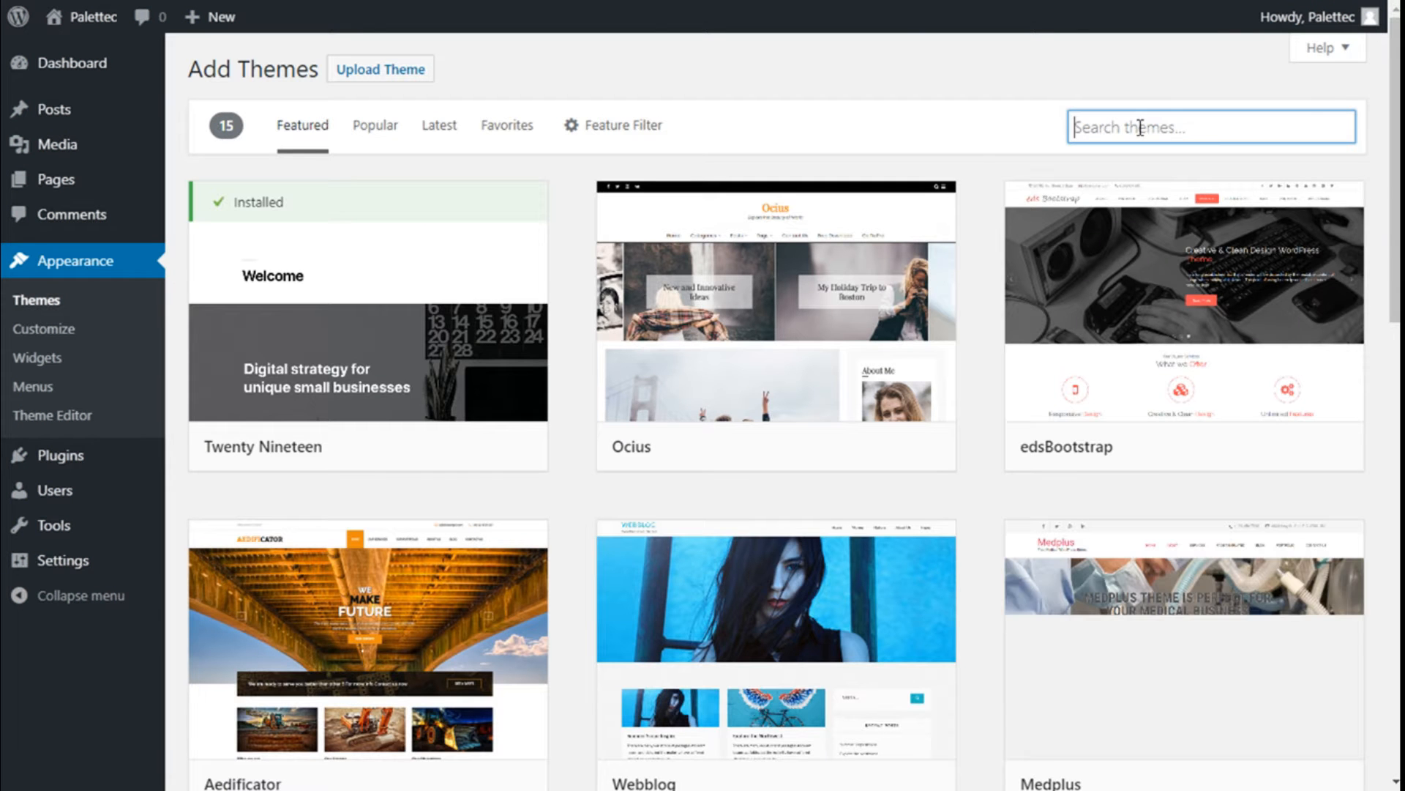
pyautogui.write('ocean wp')
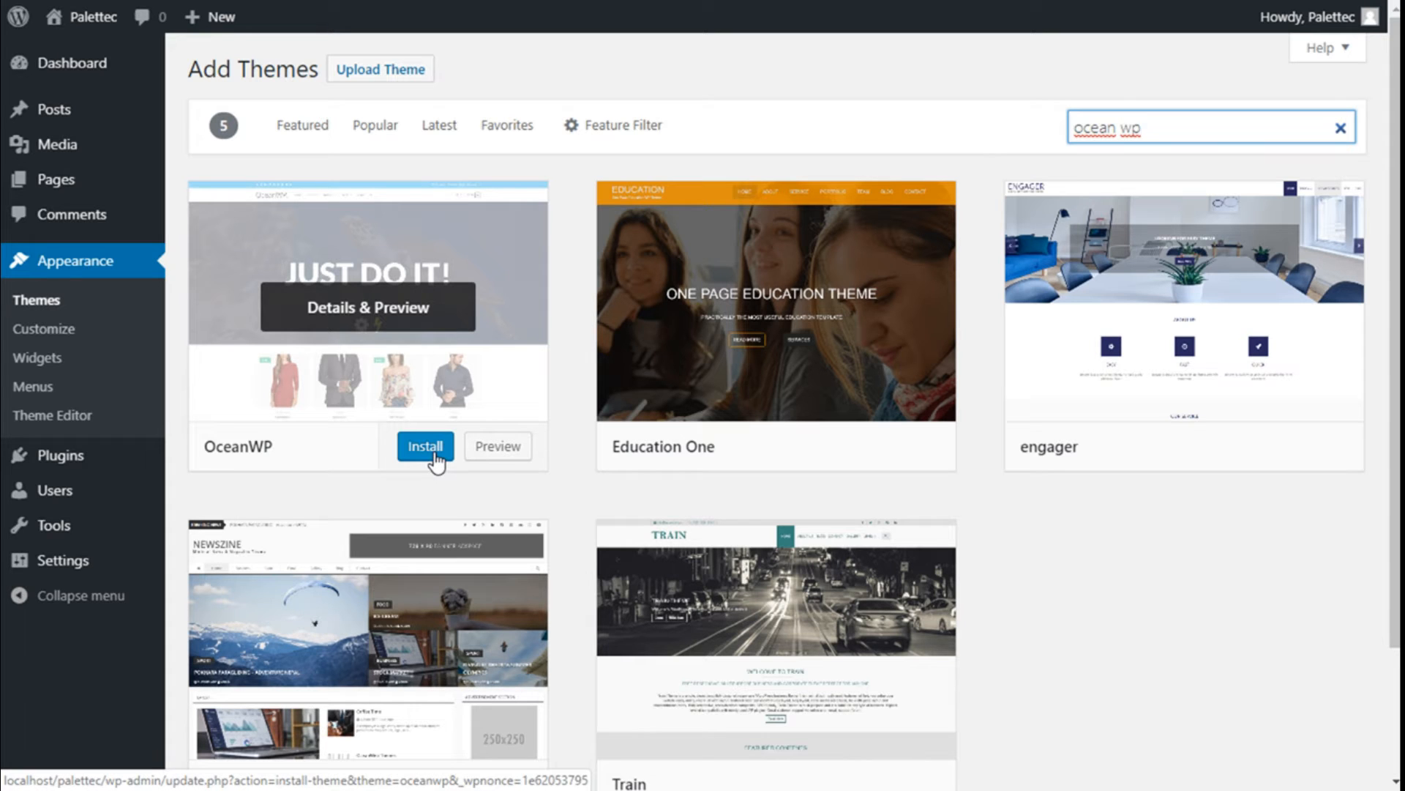
pyautogui.click(425, 447)
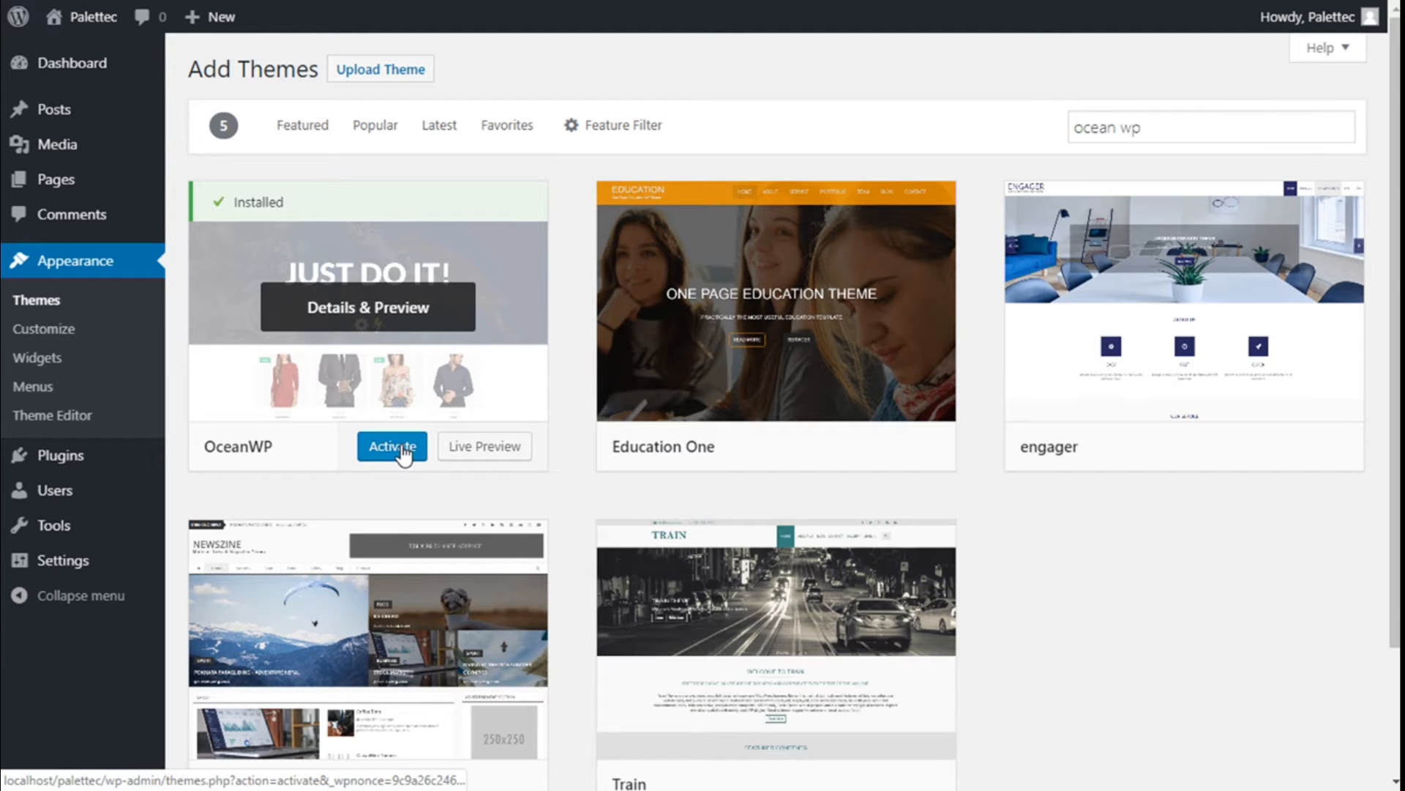
pyautogui.click(404, 452)
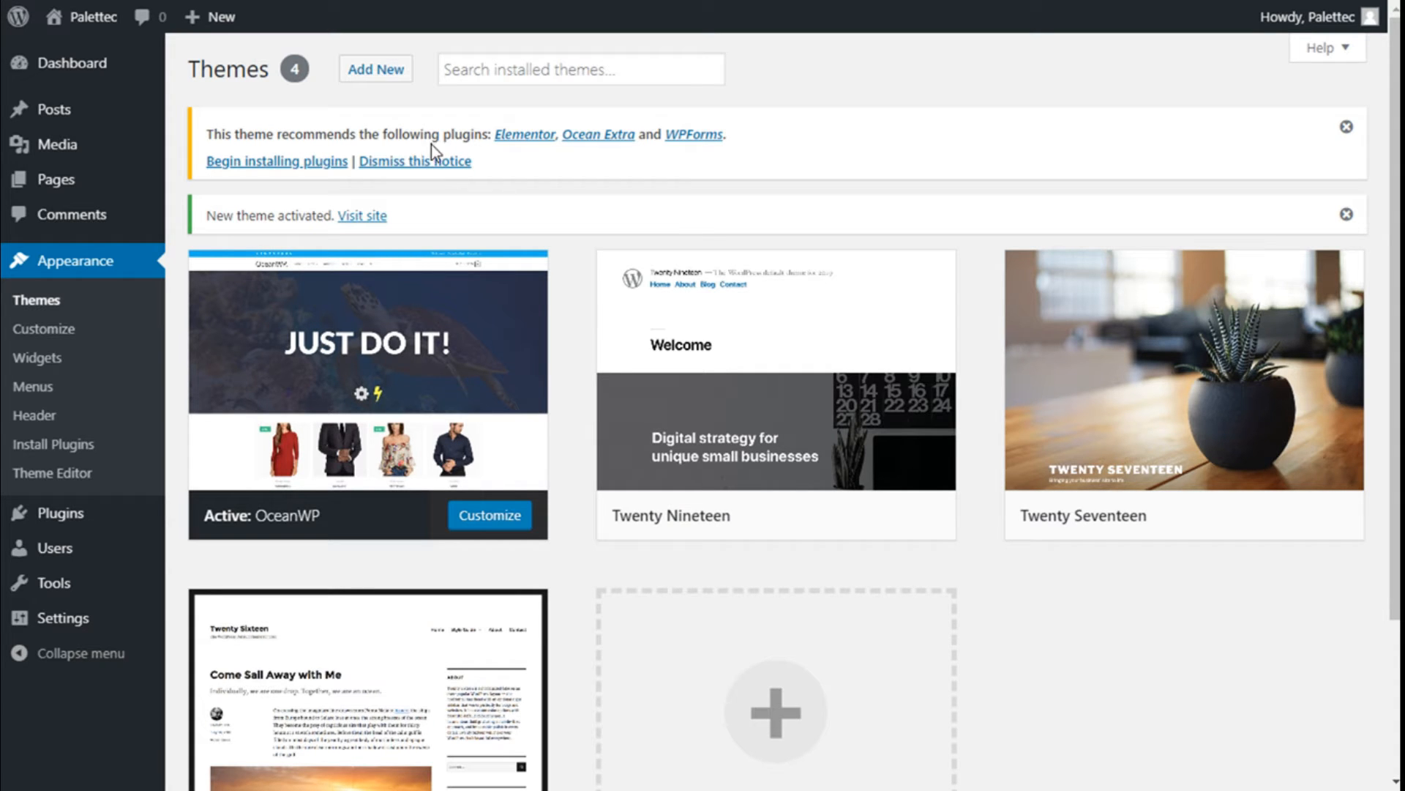
# Install the recommended Ocean Extra plugin for the OceanWP theme.
pyautogui.click(614, 139)
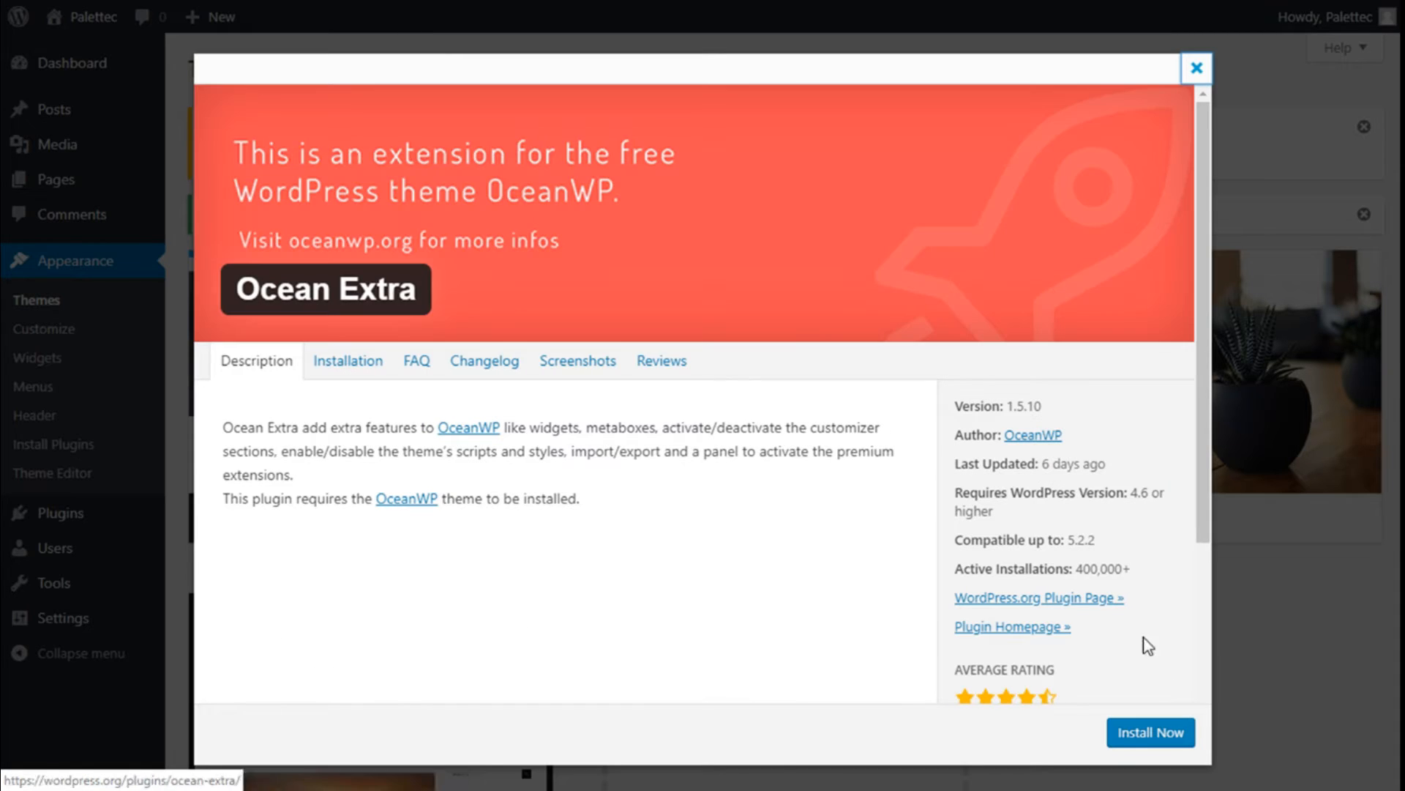
pyautogui.click(1146, 732)
pyautogui.moveTo(511, 383)
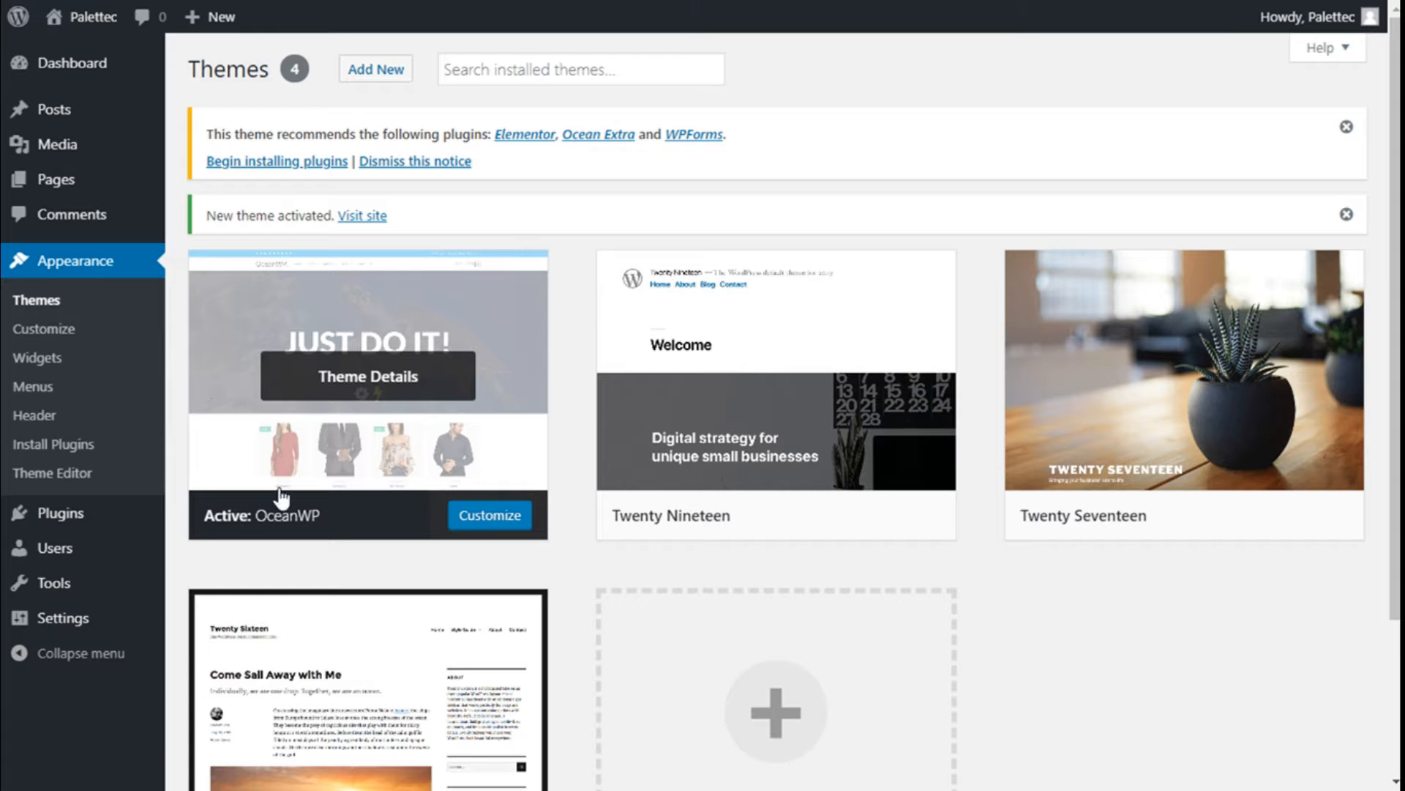
# Search for new plugins with "elementor page builder" and install the Elementor Page Builder plugin.
pyautogui.moveTo(99, 527)
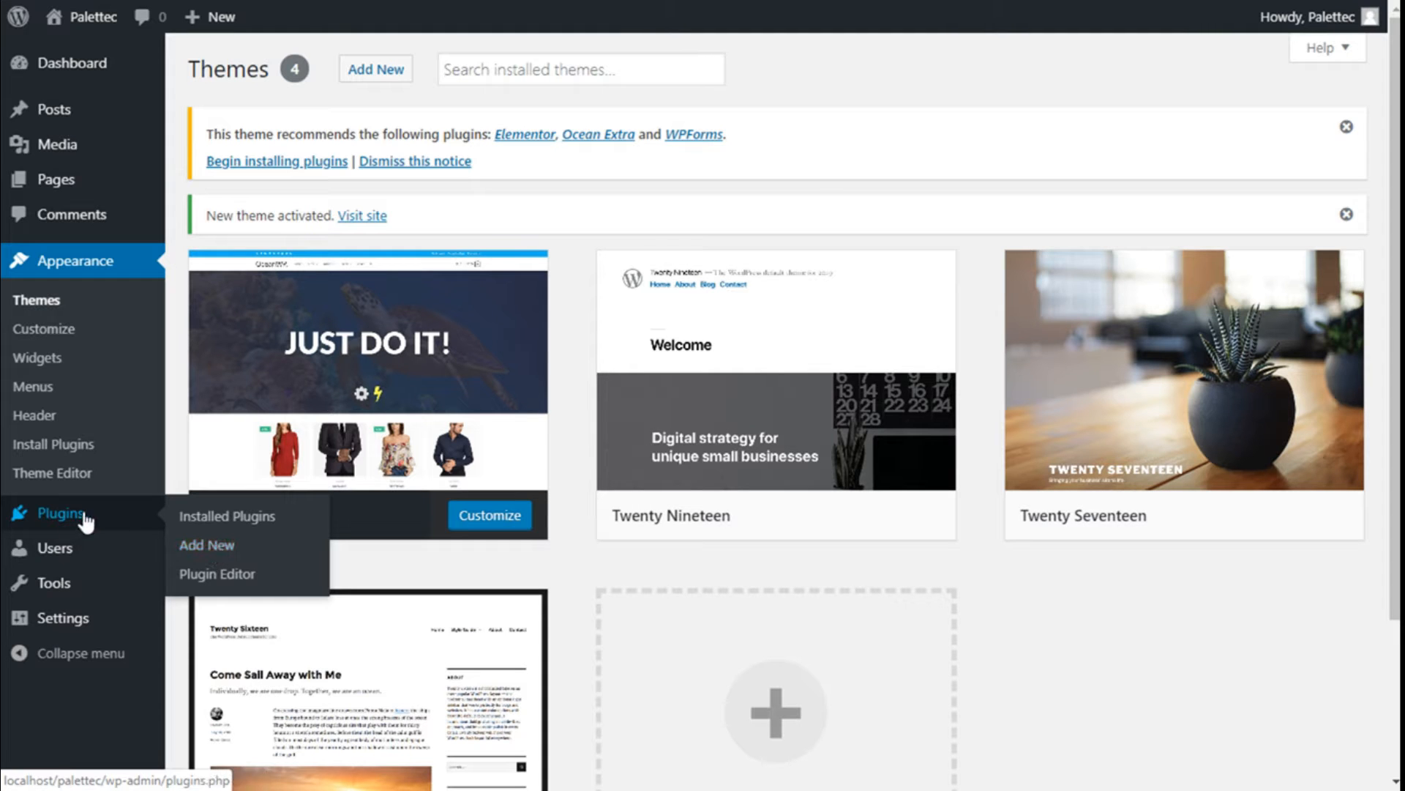
pyautogui.click(193, 547)
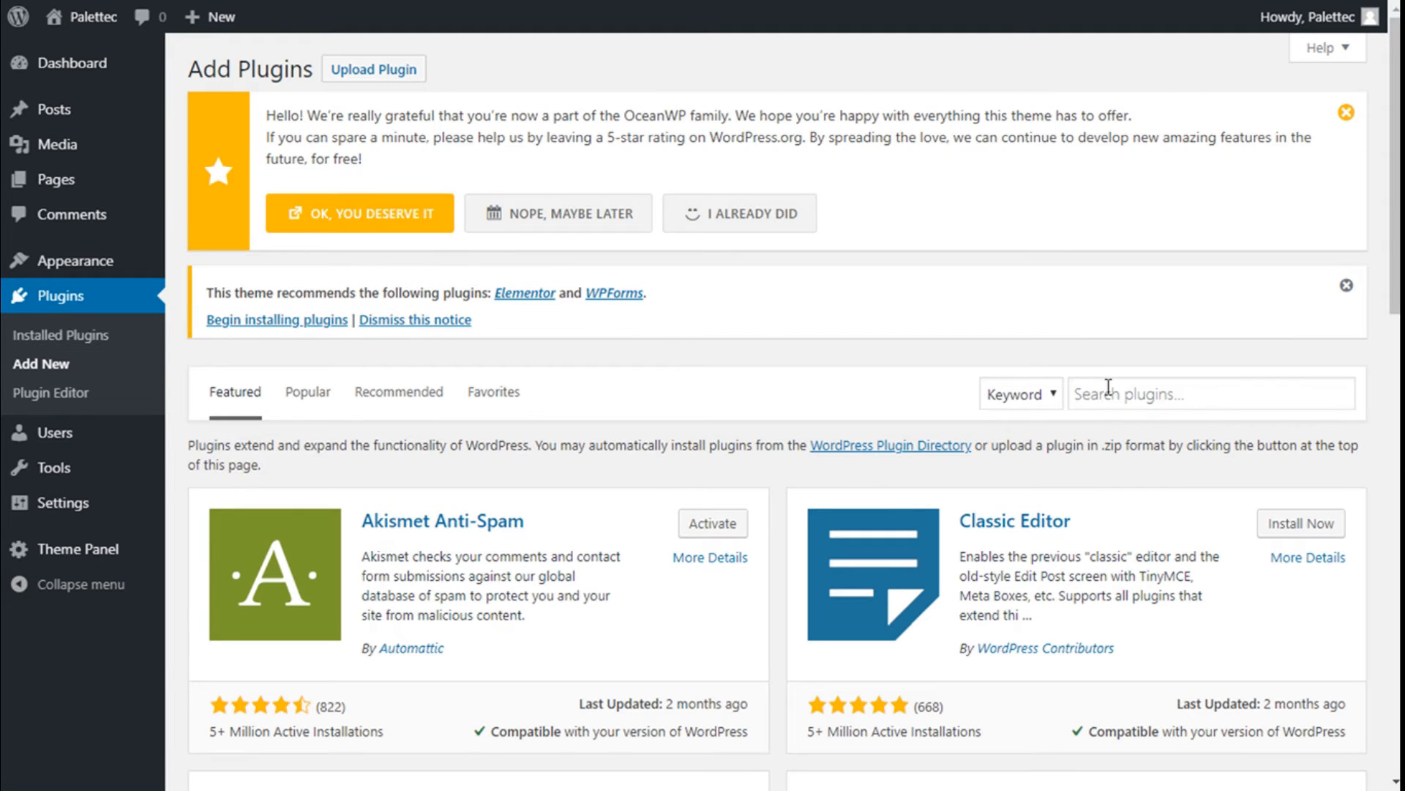
pyautogui.click(1109, 390)
pyautogui.write('elementor page builder')
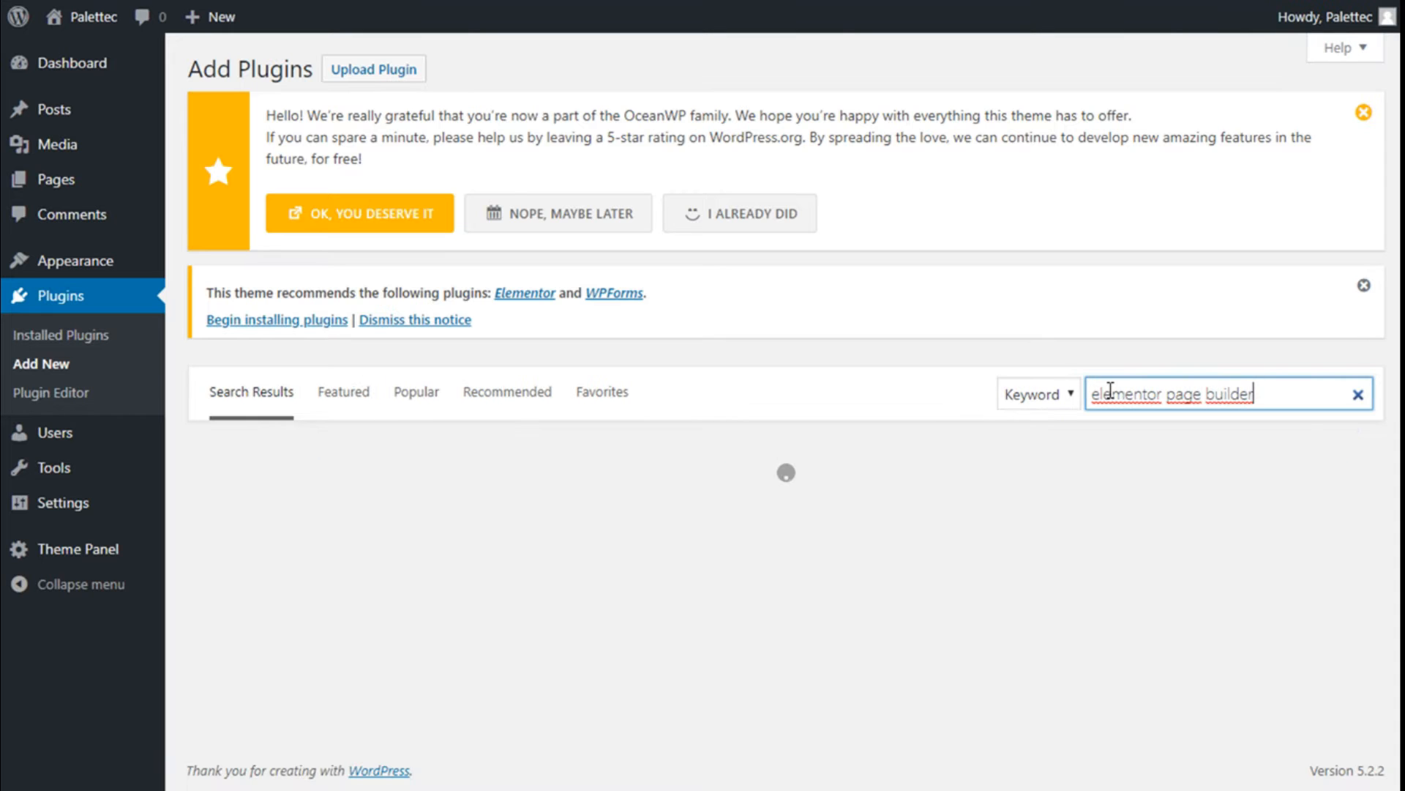
pyautogui.scroll(-2, 740, 305)
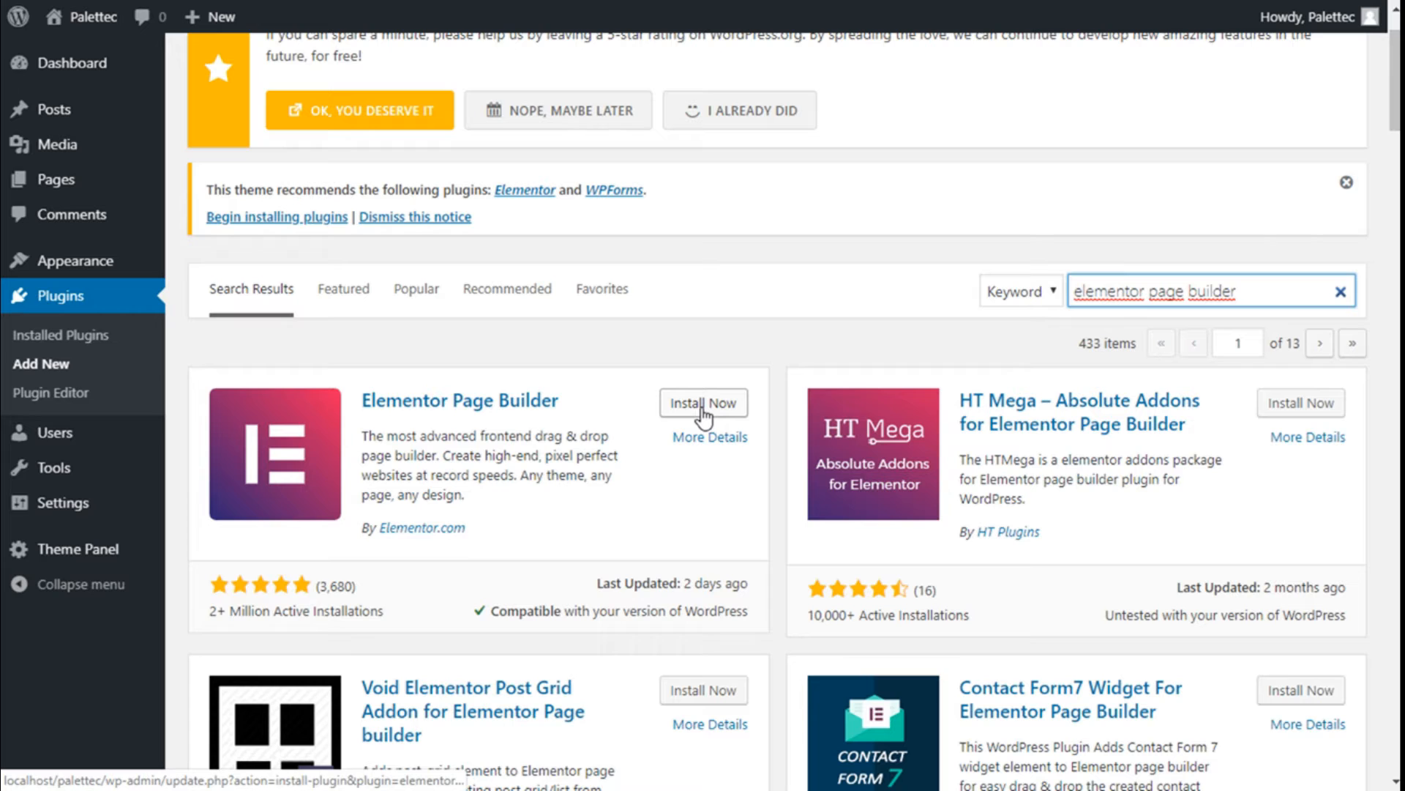
pyautogui.click(701, 404)
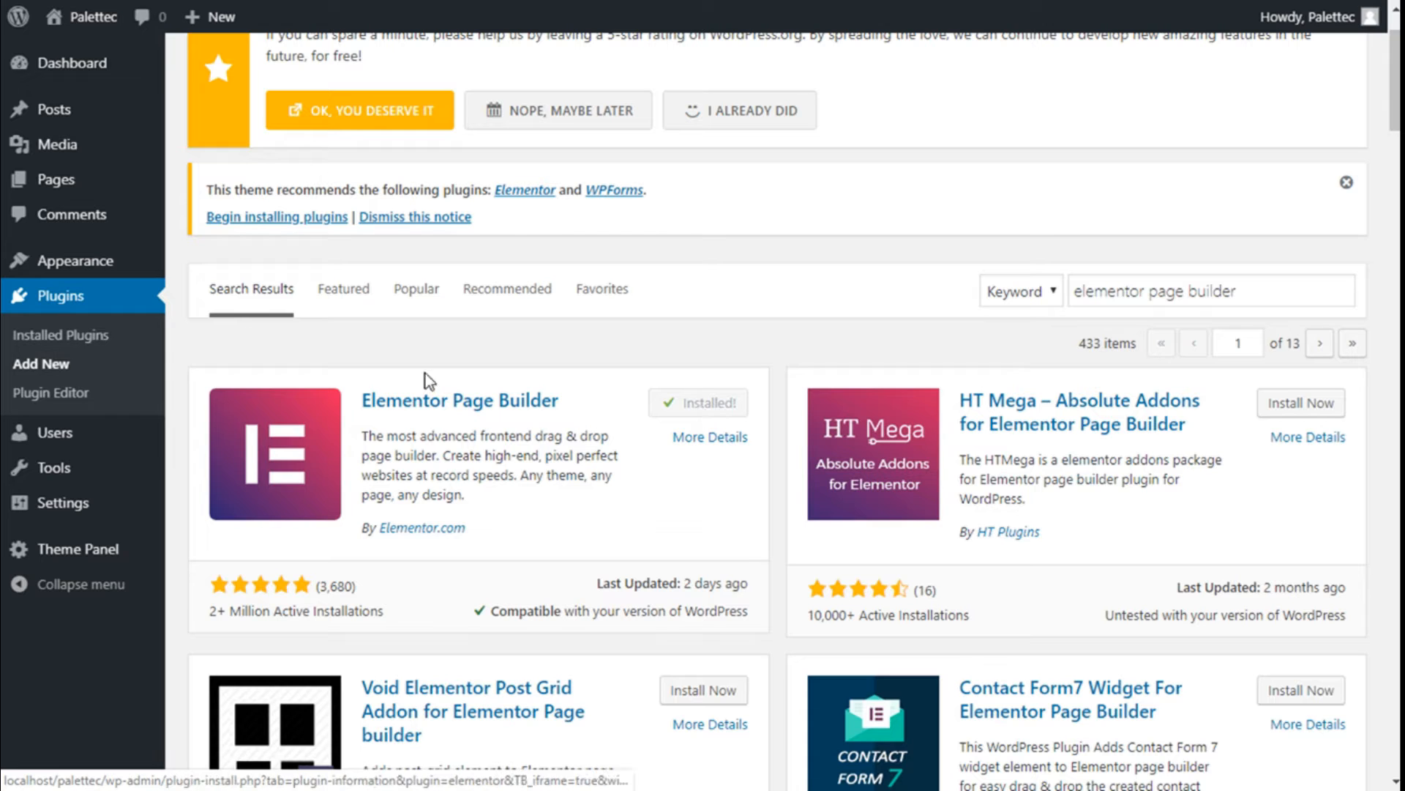
# Create a new page titled "Home page", dismissing the block editor's welcome tip.
pyautogui.moveTo(150, 183)
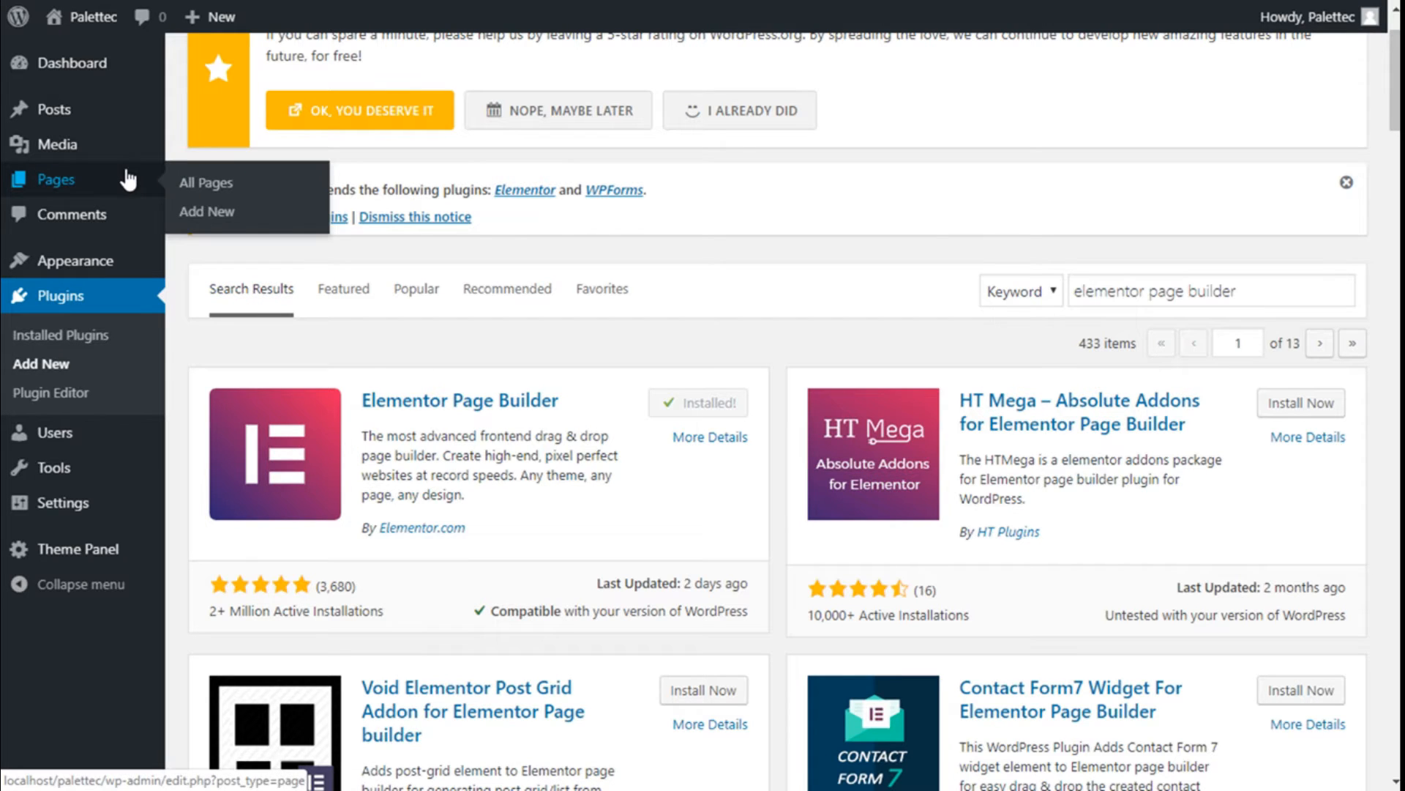
pyautogui.click(207, 212)
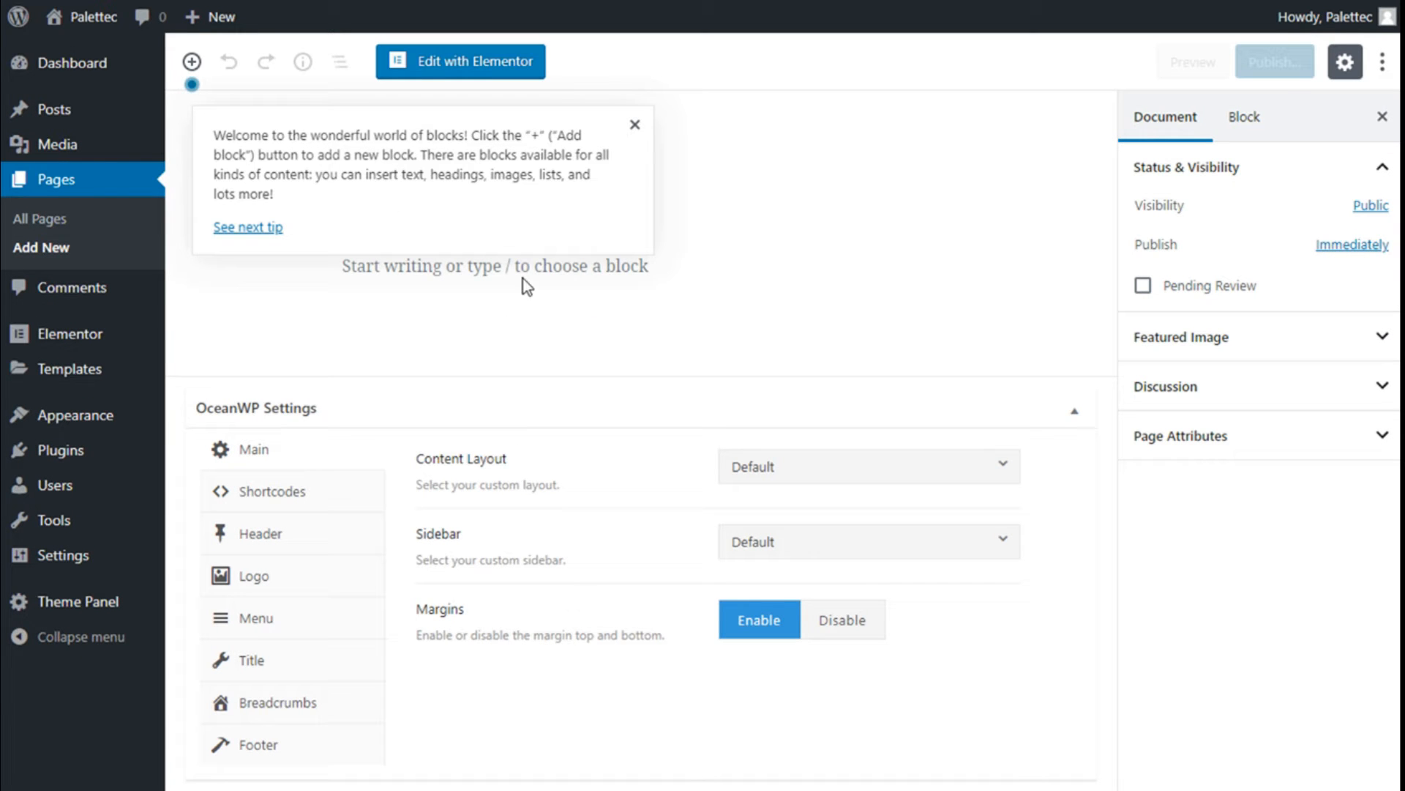
pyautogui.click(634, 125)
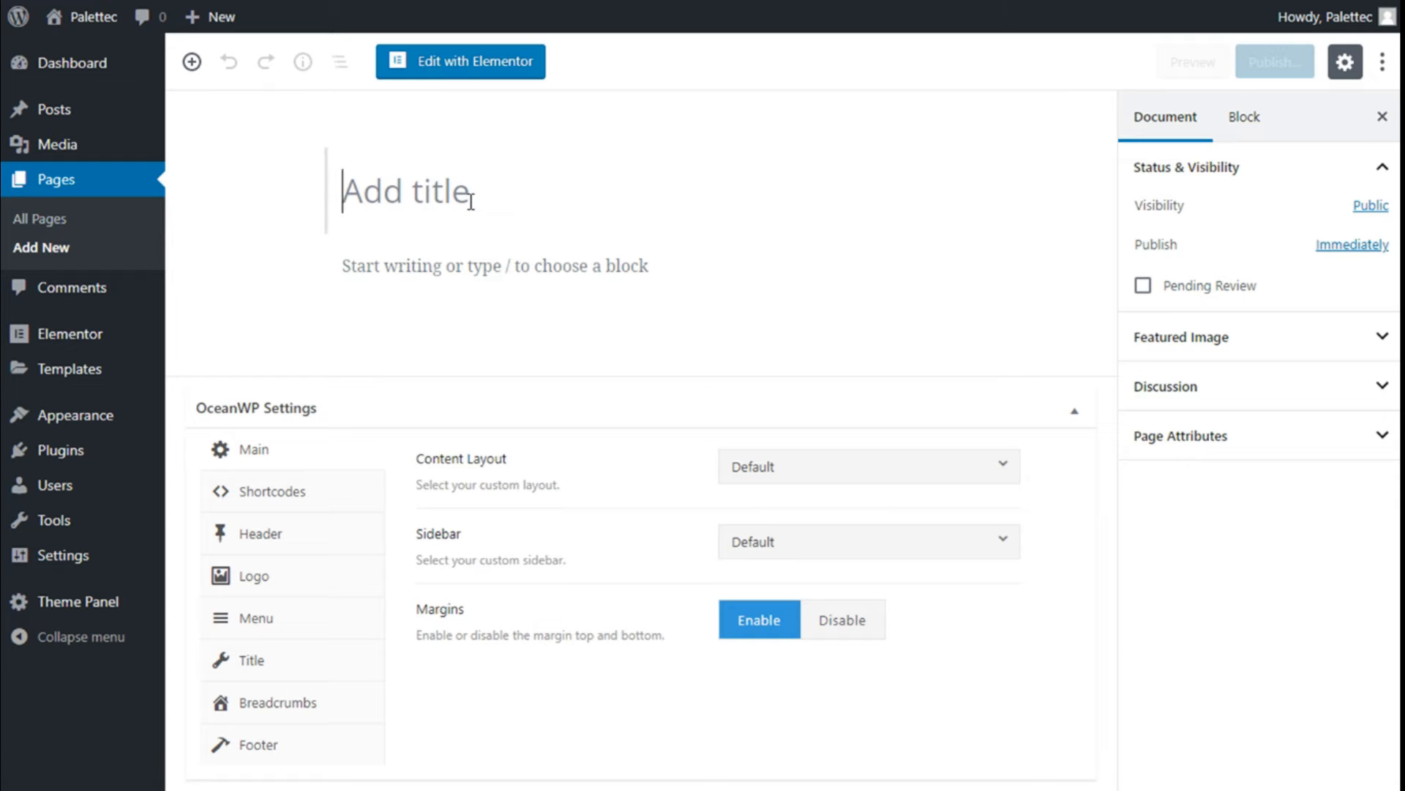
pyautogui.write('Home pag')
pyautogui.press('BackSpace')
pyautogui.write('page')
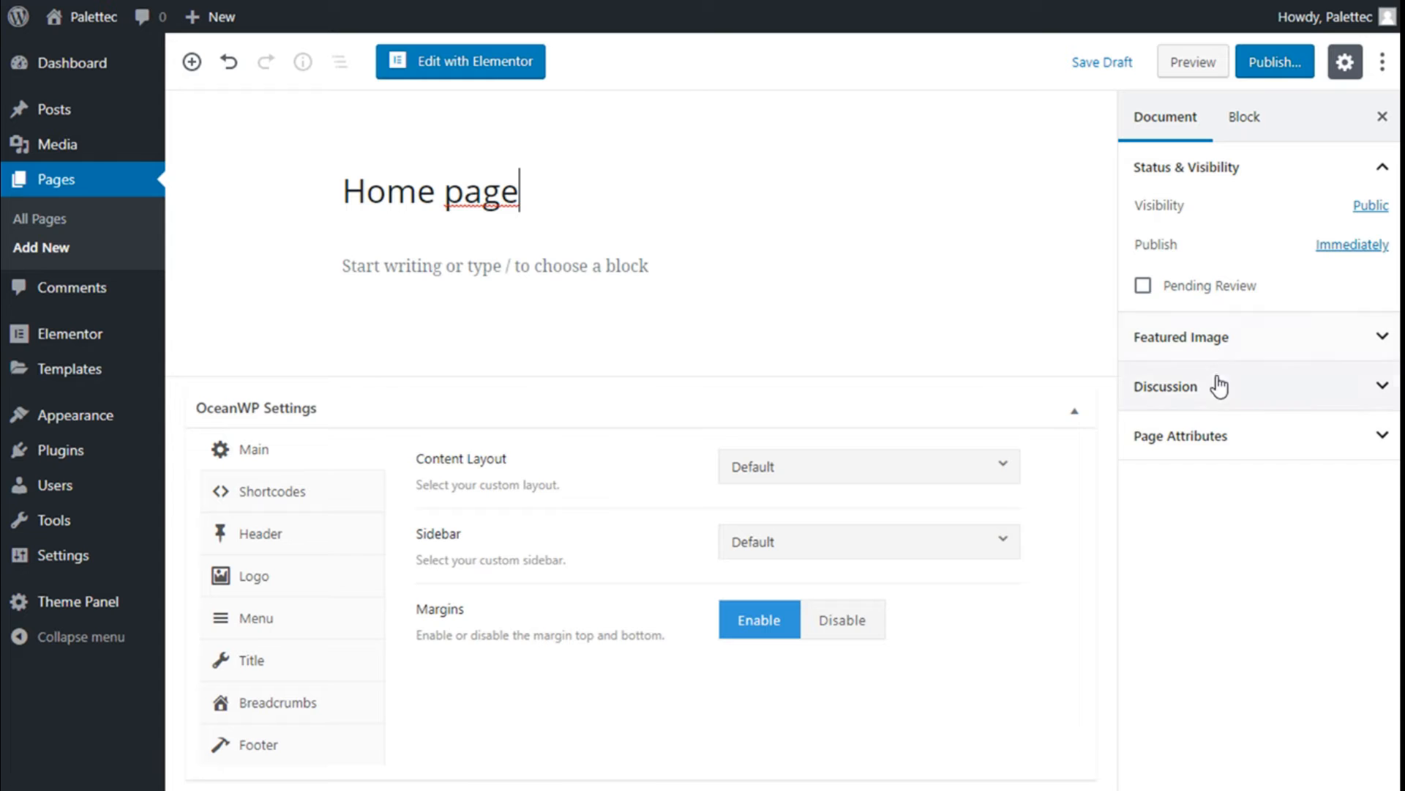
# Set the page's template attribute to Elementor Full Width.
pyautogui.click(1383, 441)
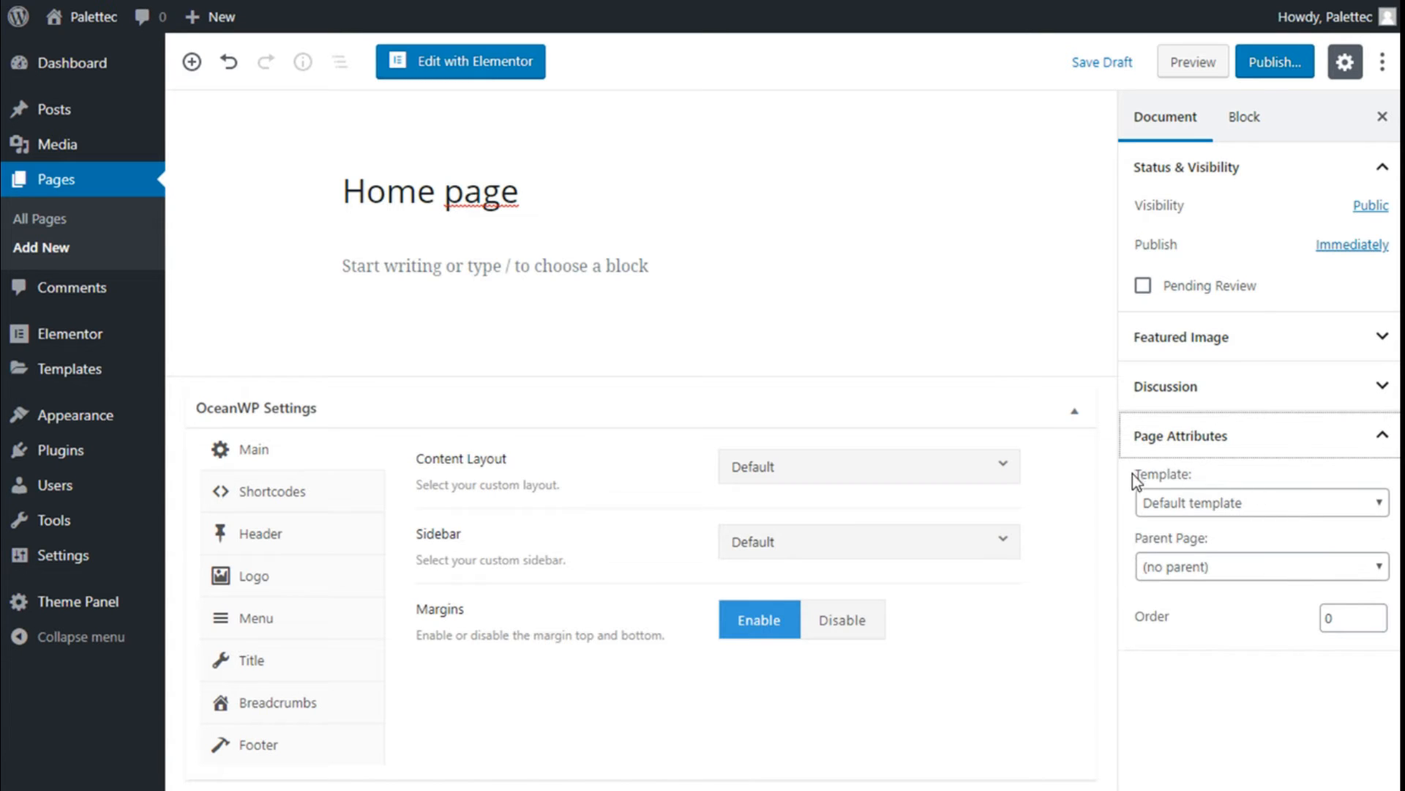
pyautogui.click(1239, 501)
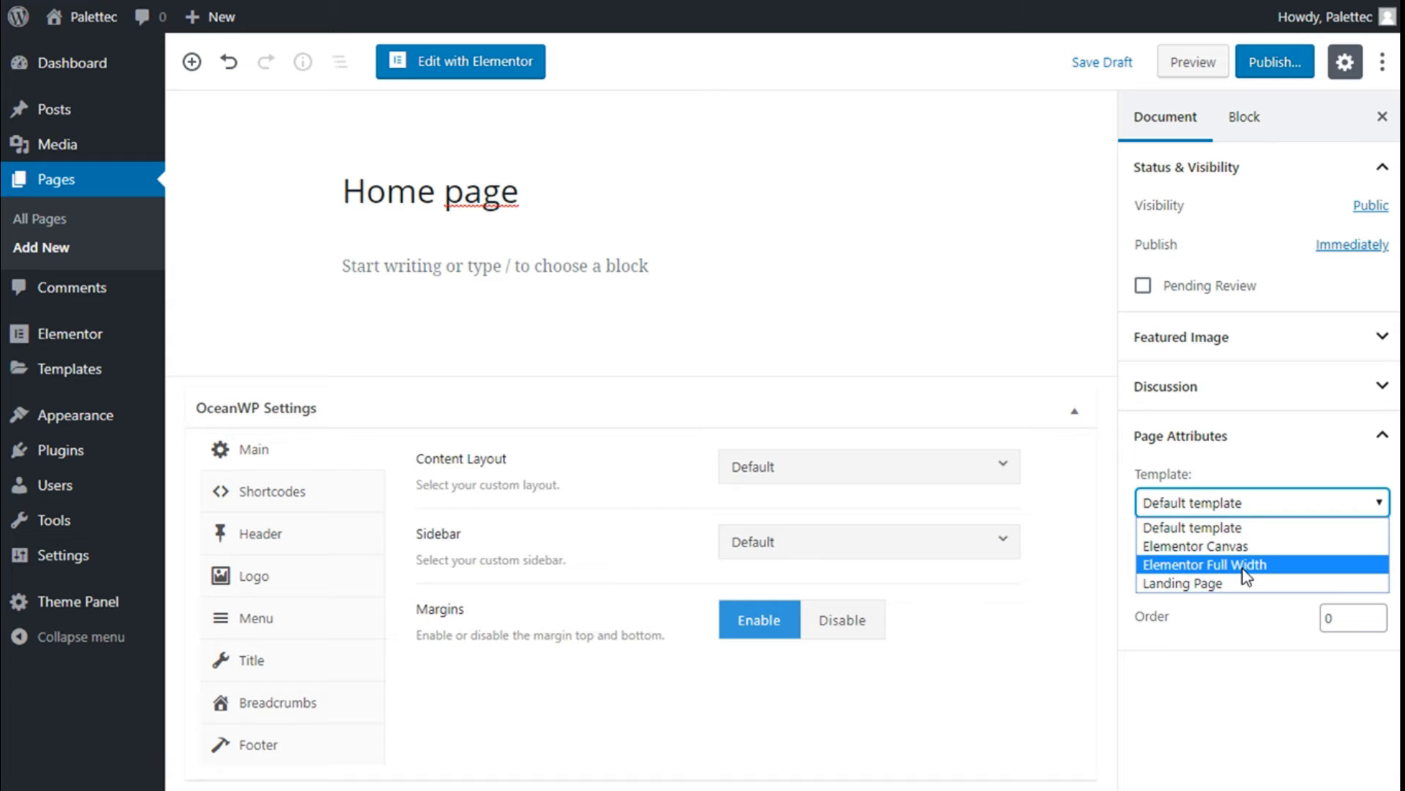
pyautogui.click(1247, 564)
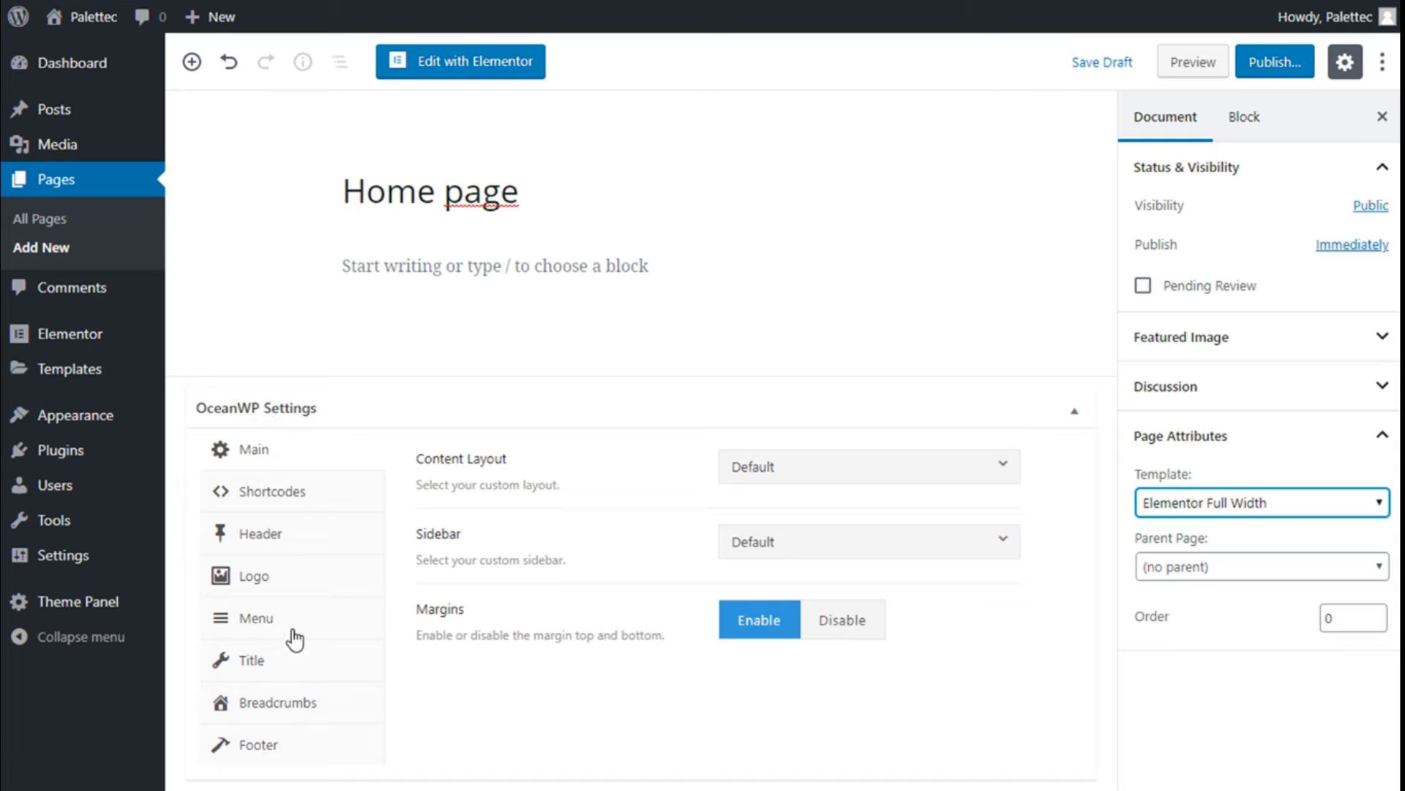
# Disable Display Page Title in the page's OceanWP title settings and publish the page.
pyautogui.click(241, 666)
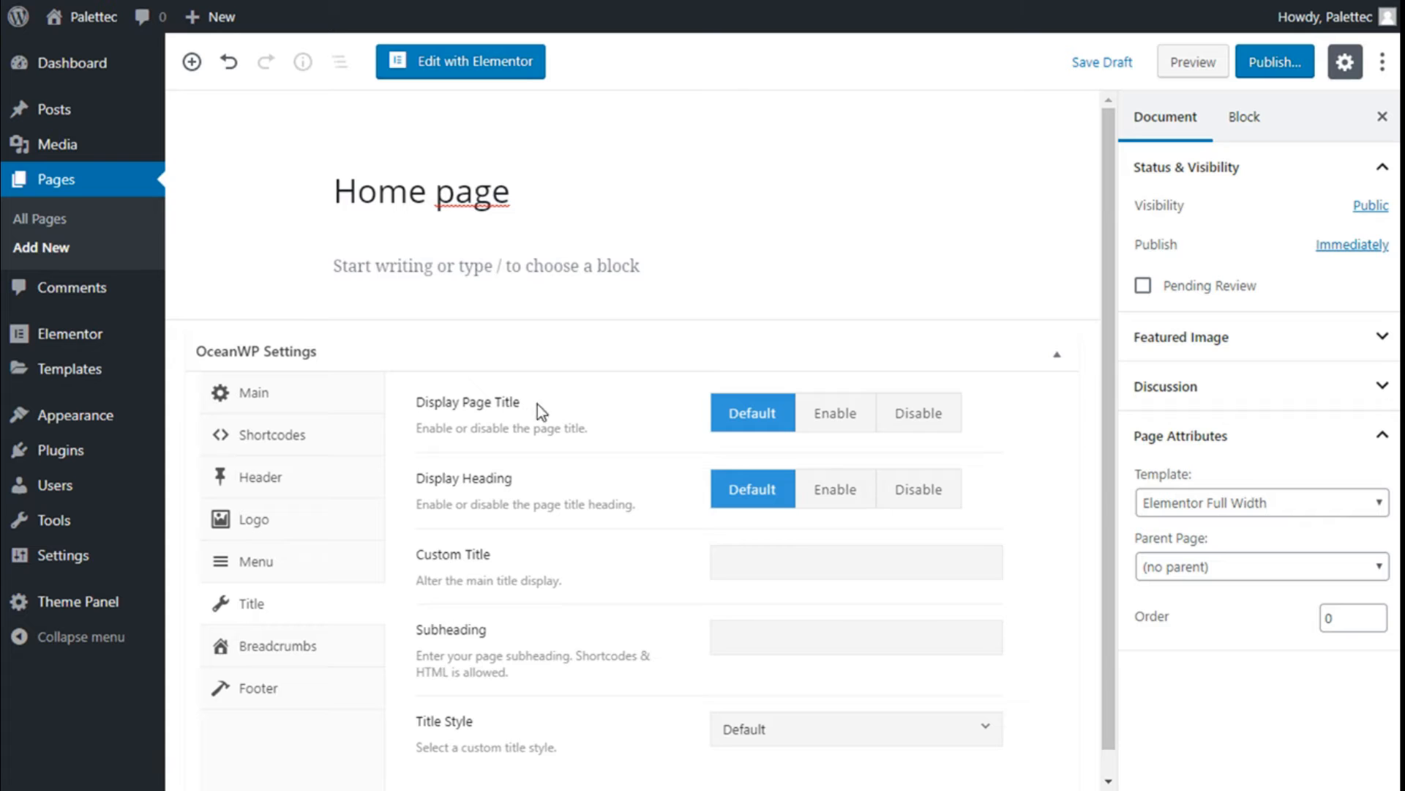
pyautogui.click(920, 414)
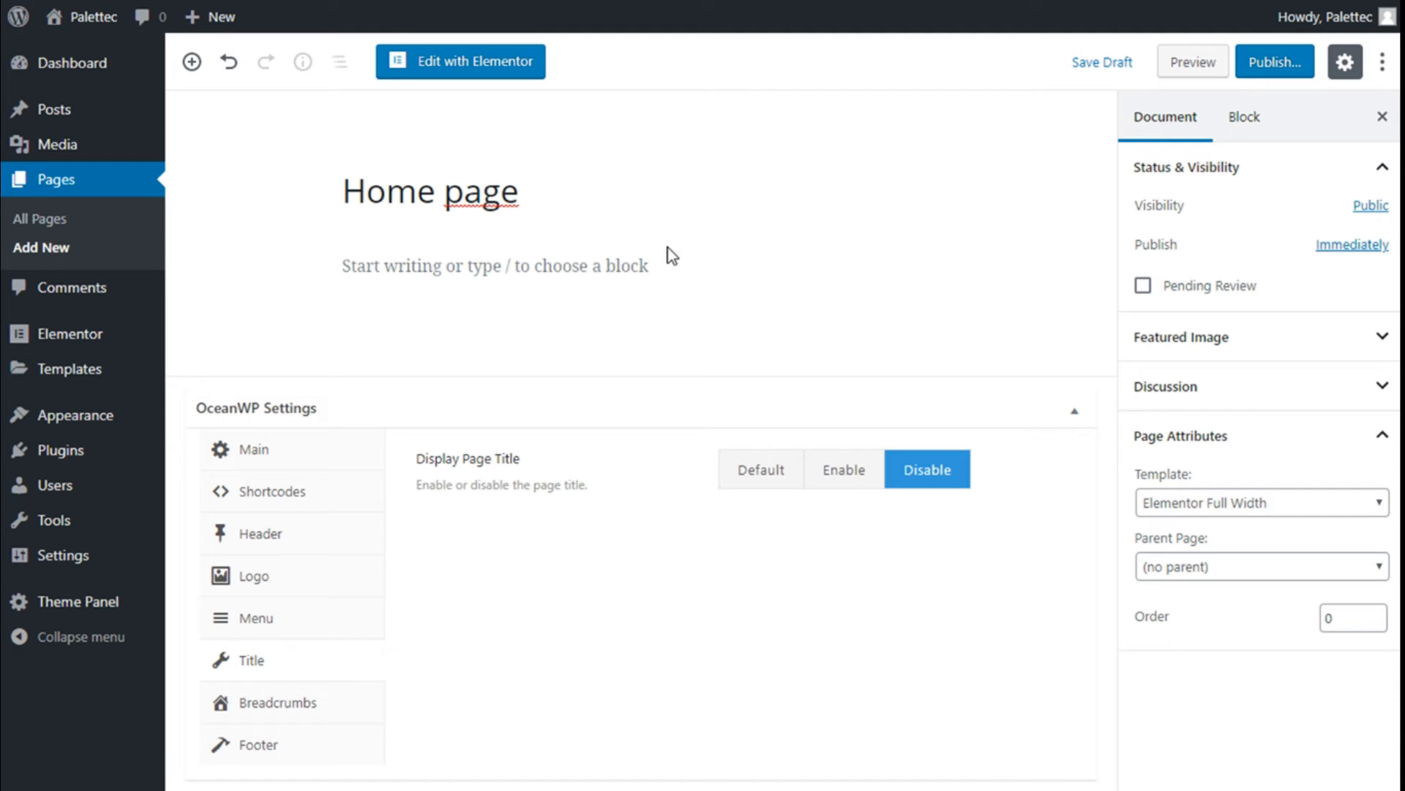
pyautogui.click(1264, 70)
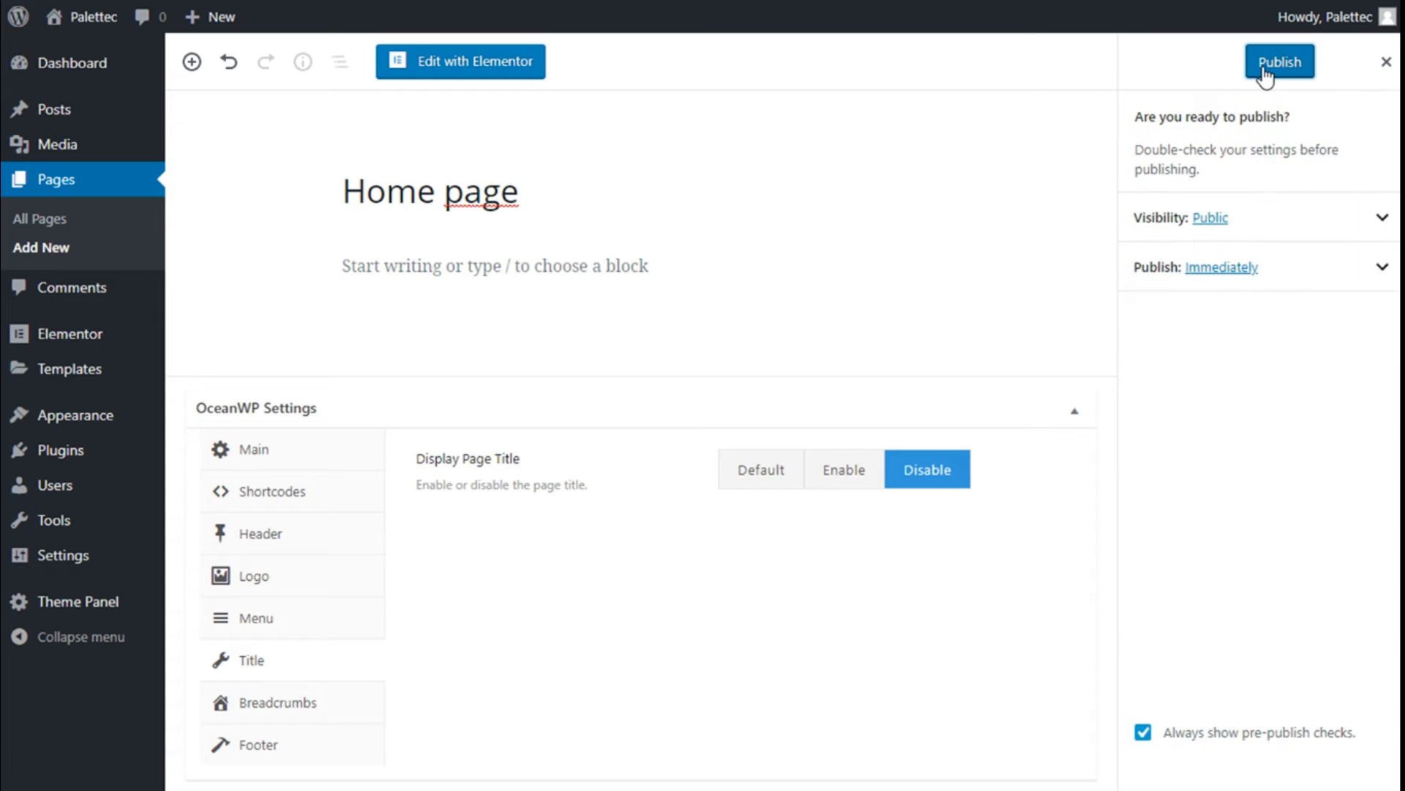
pyautogui.click(1266, 71)
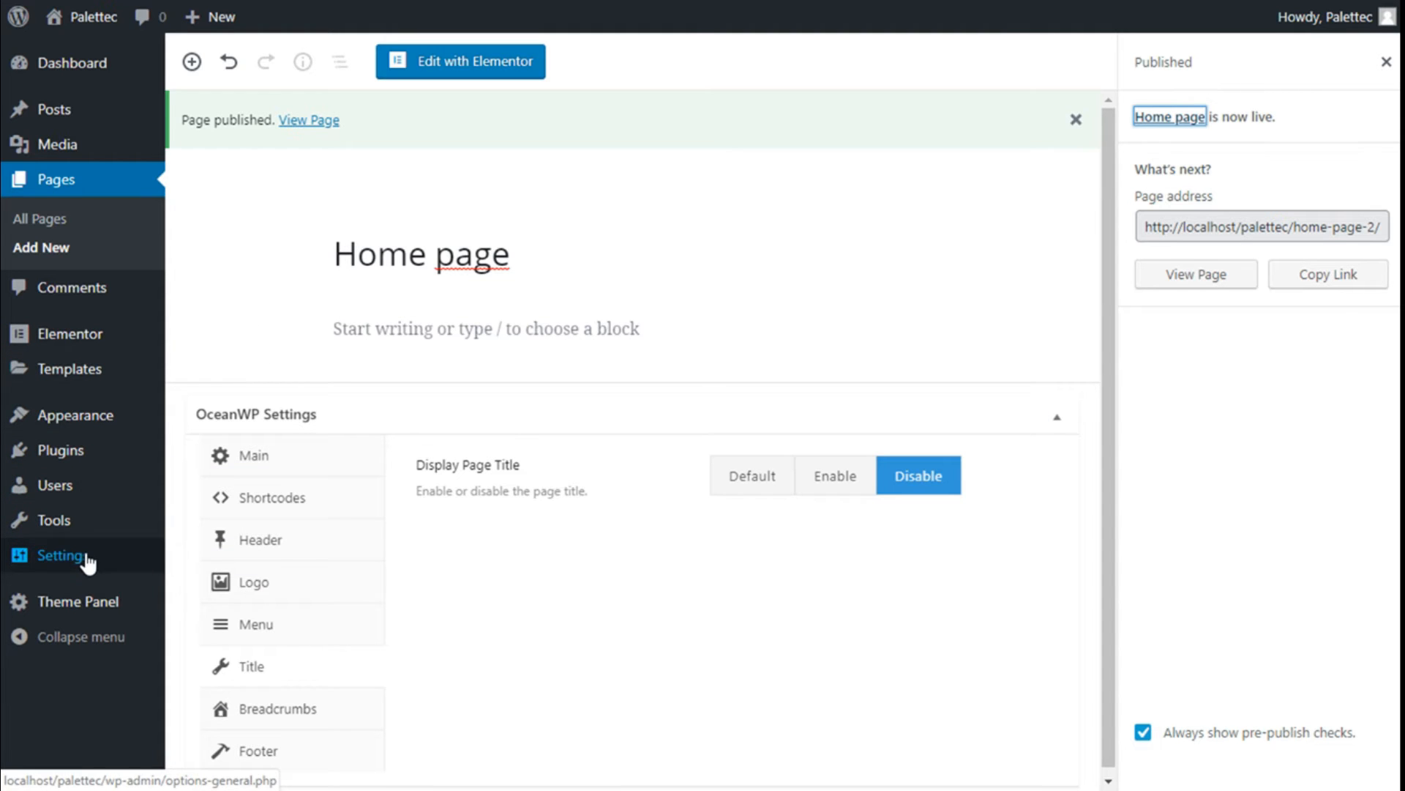
# In the reading settings, choose the second "Home page" entry as the static homepage and save the changes.
pyautogui.moveTo(120, 559)
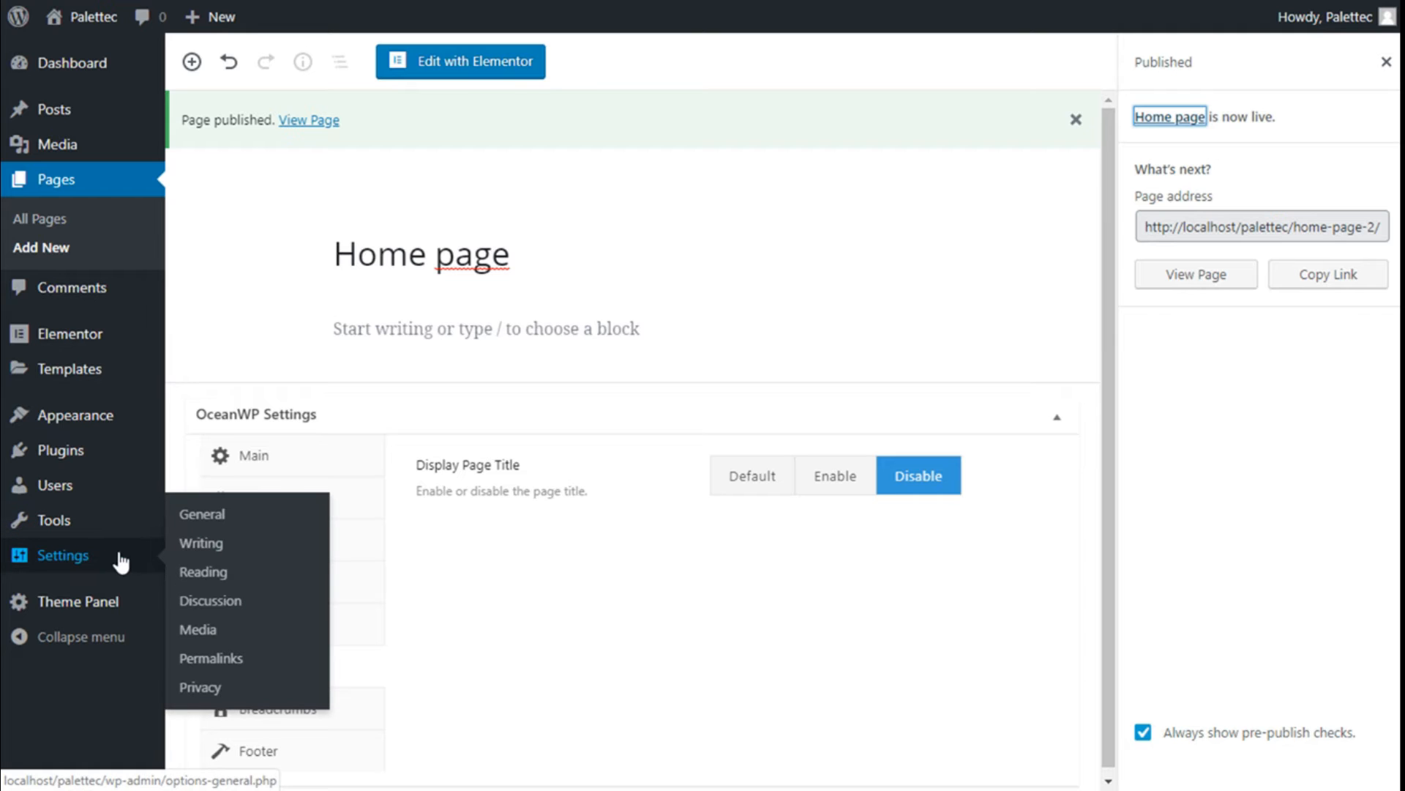
pyautogui.click(179, 571)
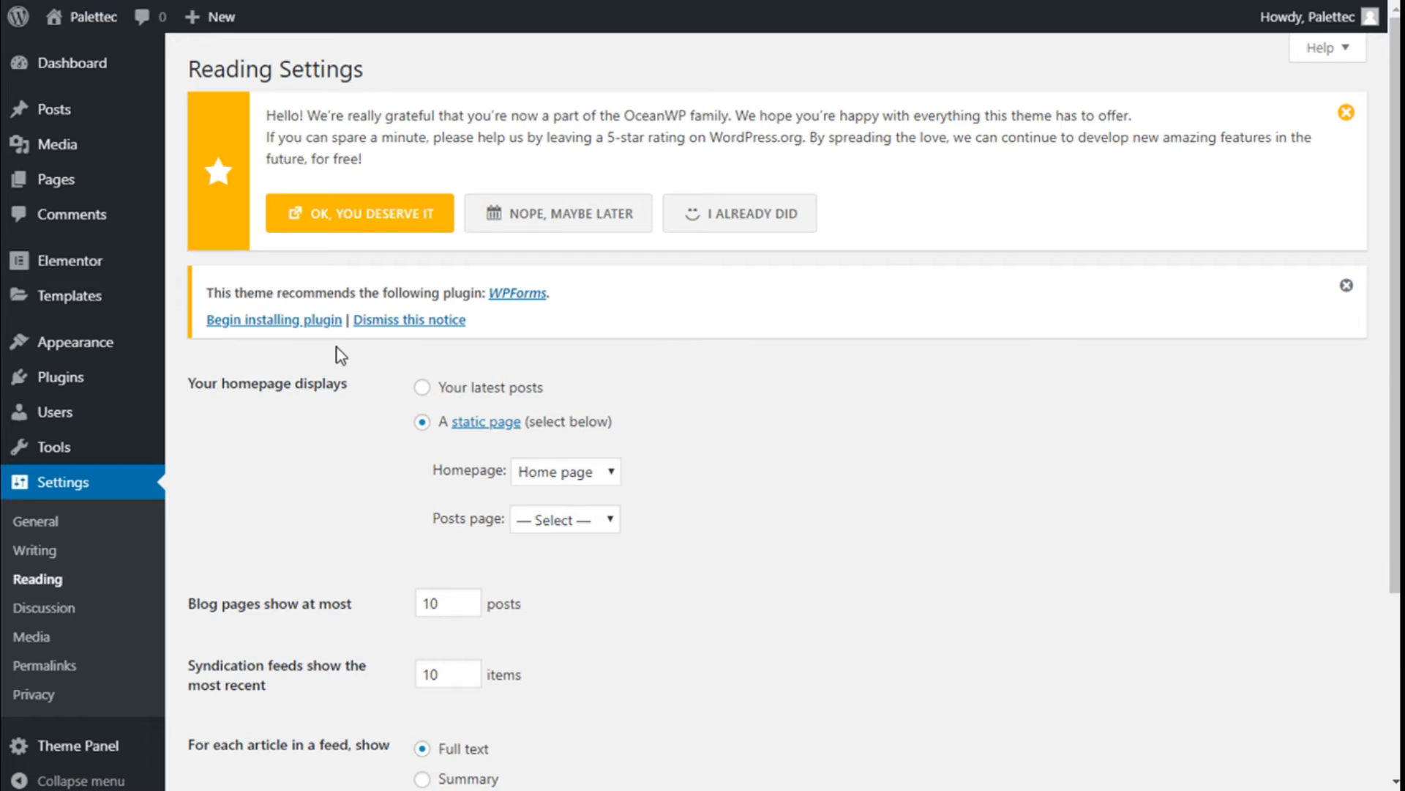
pyautogui.scroll(-2, 337, 349)
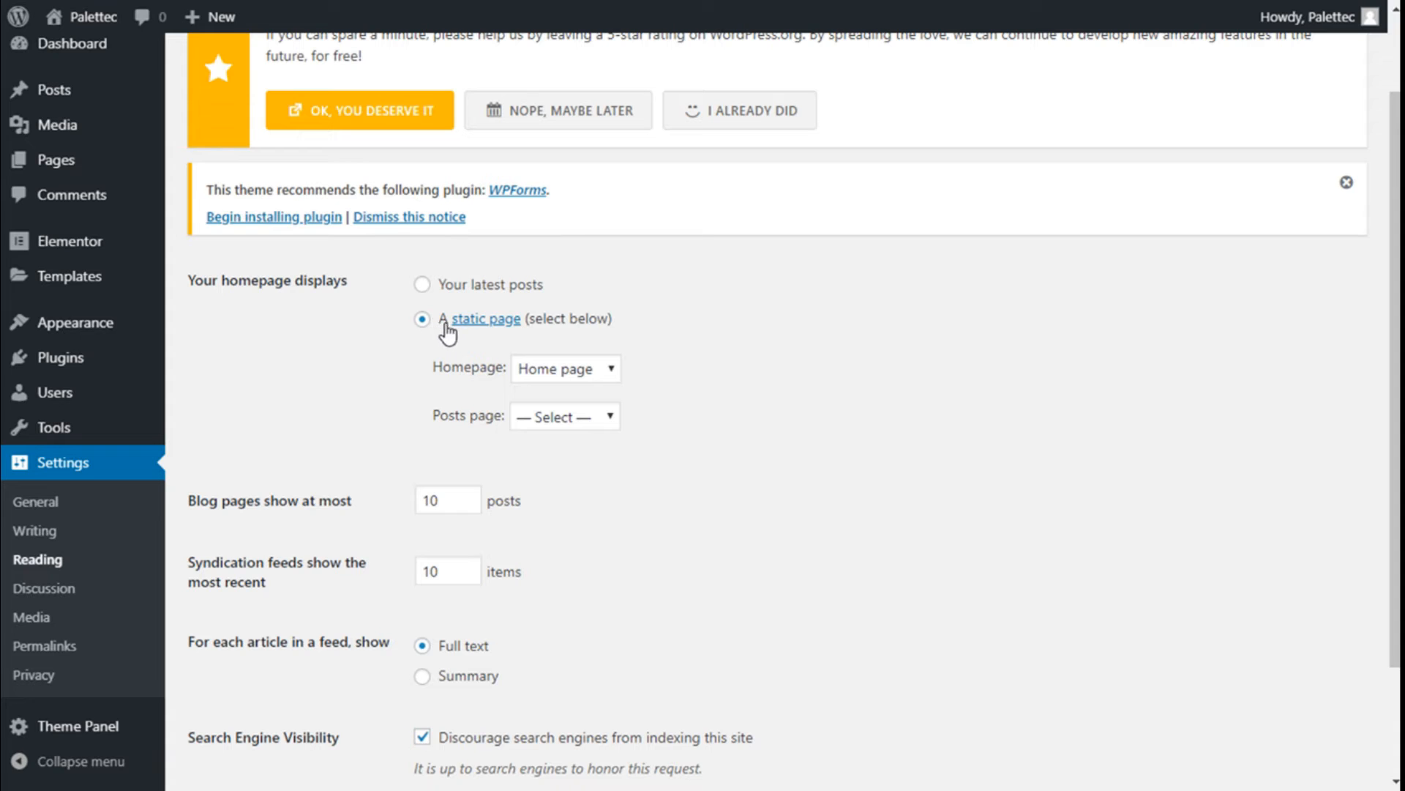
pyautogui.click(565, 371)
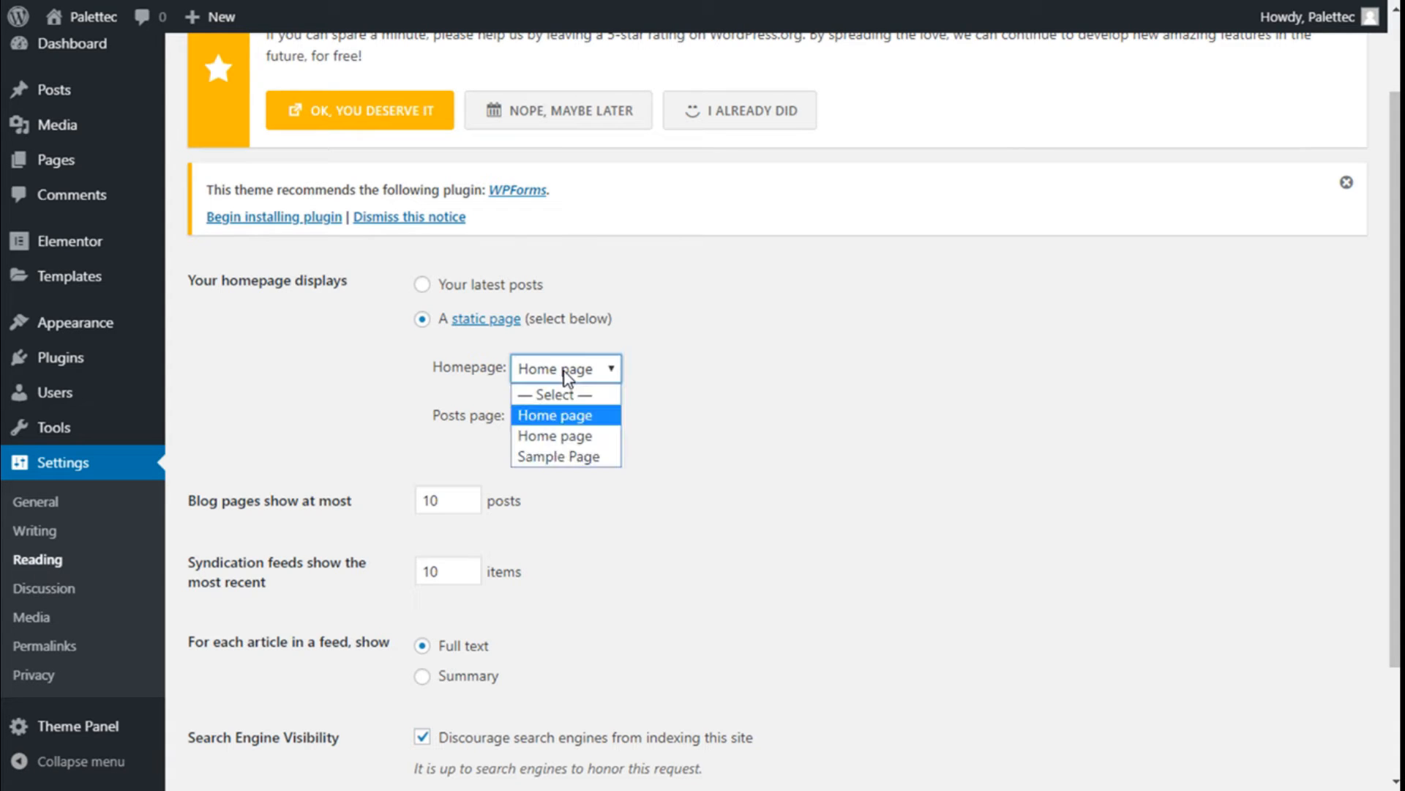
pyautogui.click(560, 442)
pyautogui.click(704, 389)
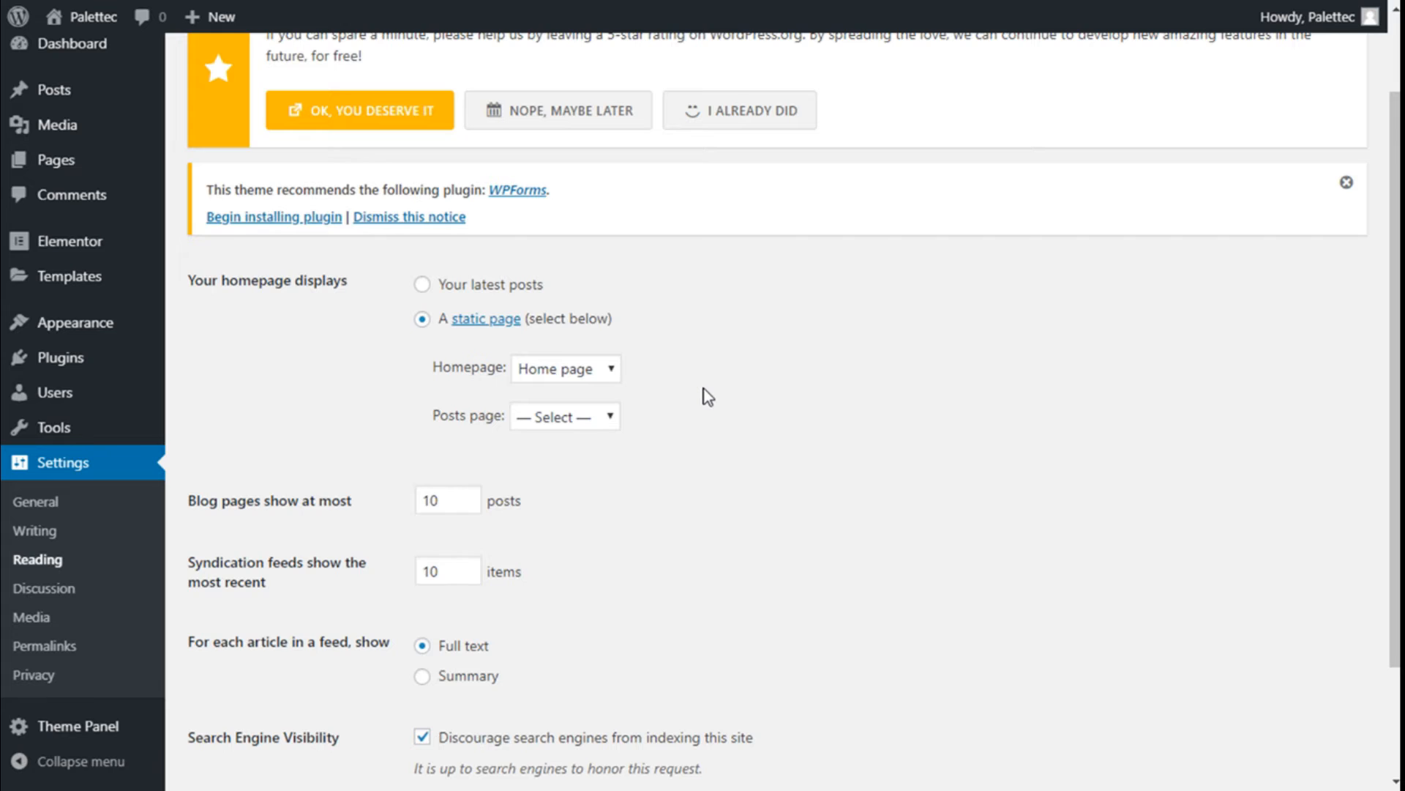
pyautogui.scroll(-2, 669, 383)
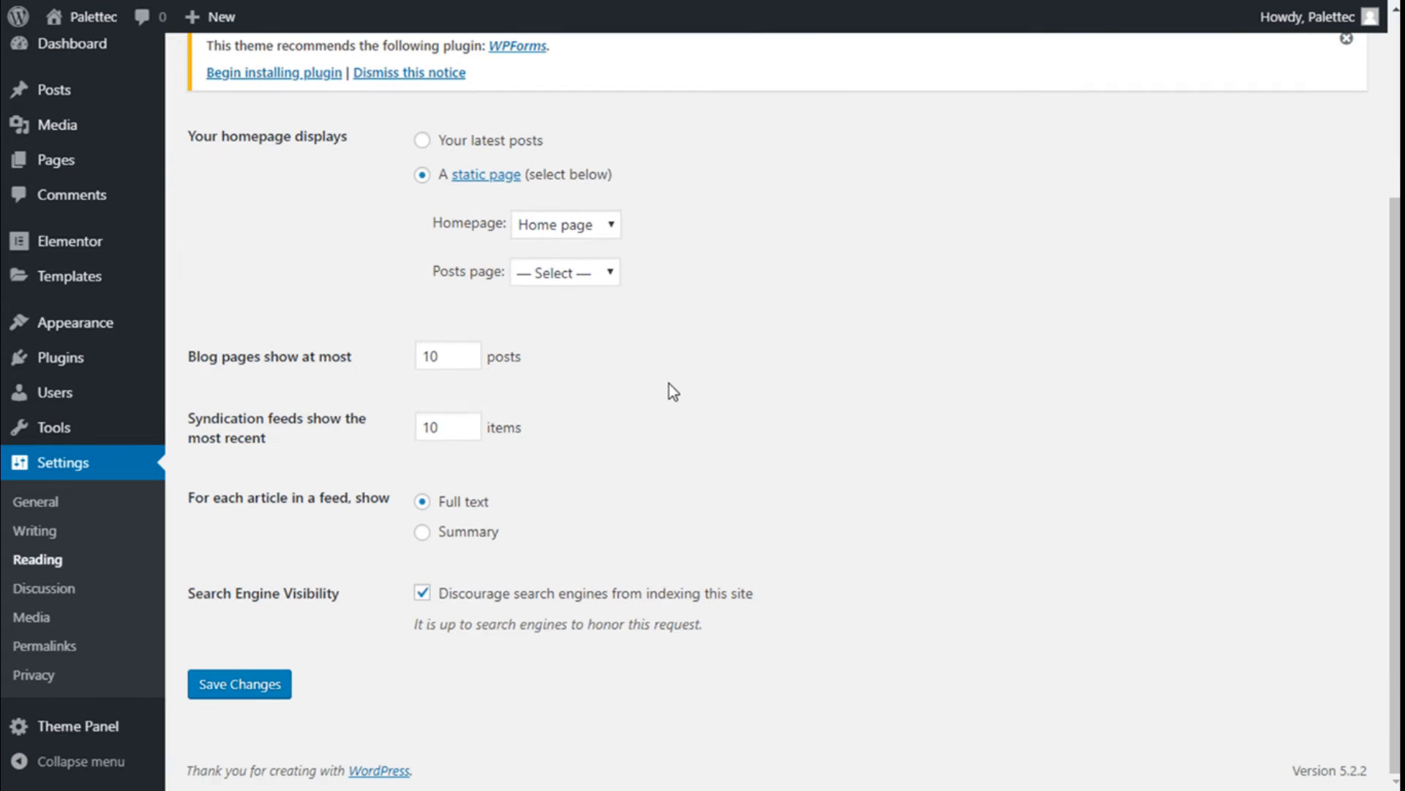
pyautogui.click(231, 689)
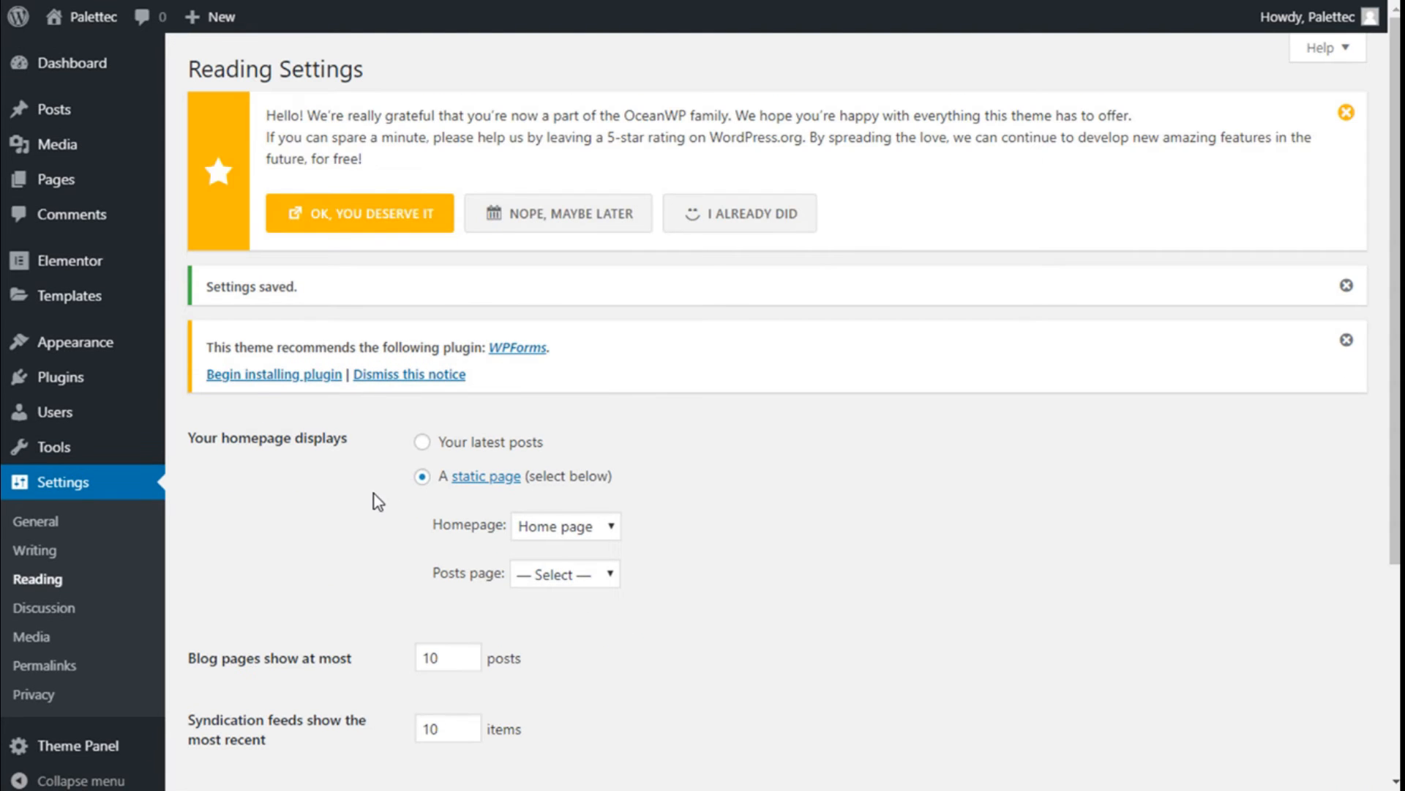
# Open the "Home page" marked as Front Page from the pages list for editing with Elementor.
pyautogui.moveTo(94, 179)
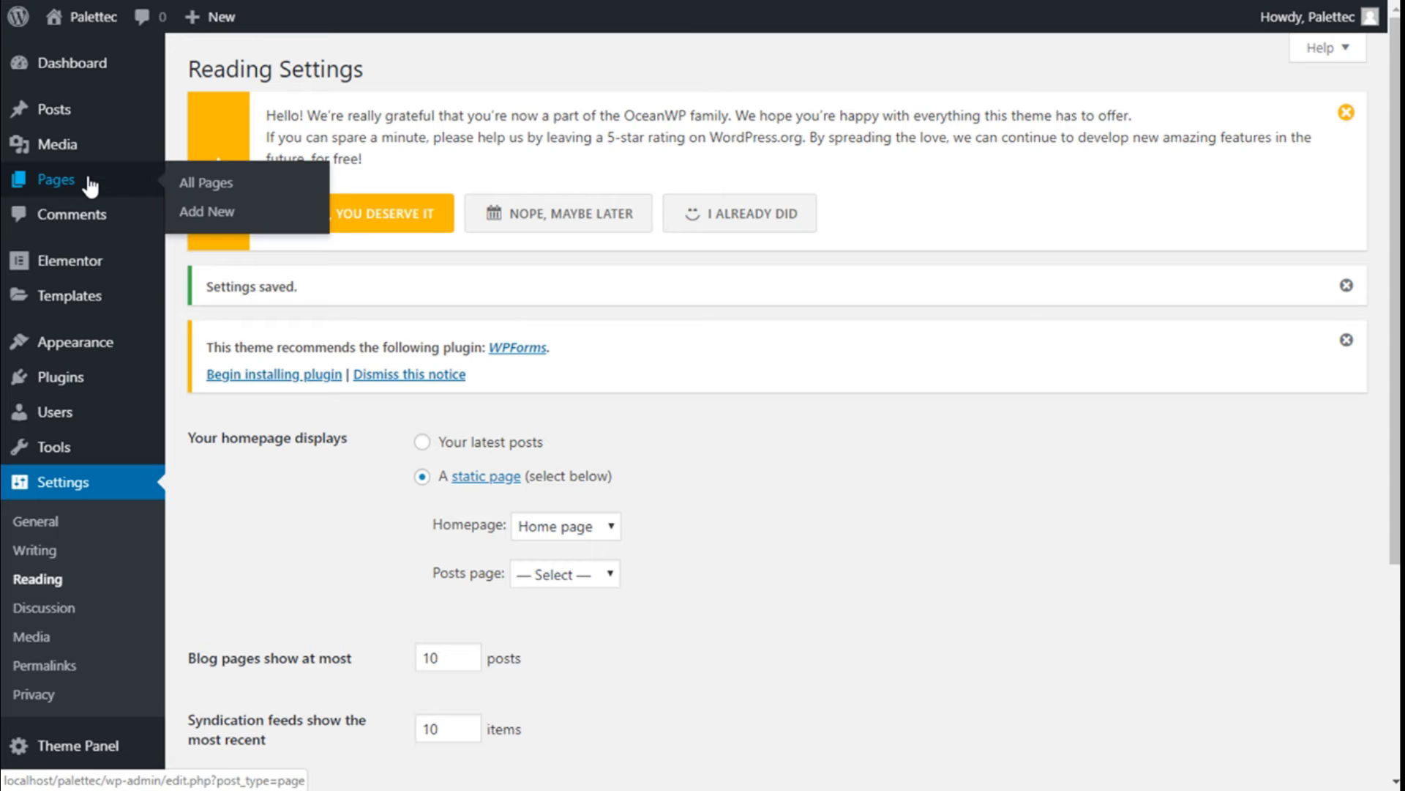
pyautogui.click(212, 186)
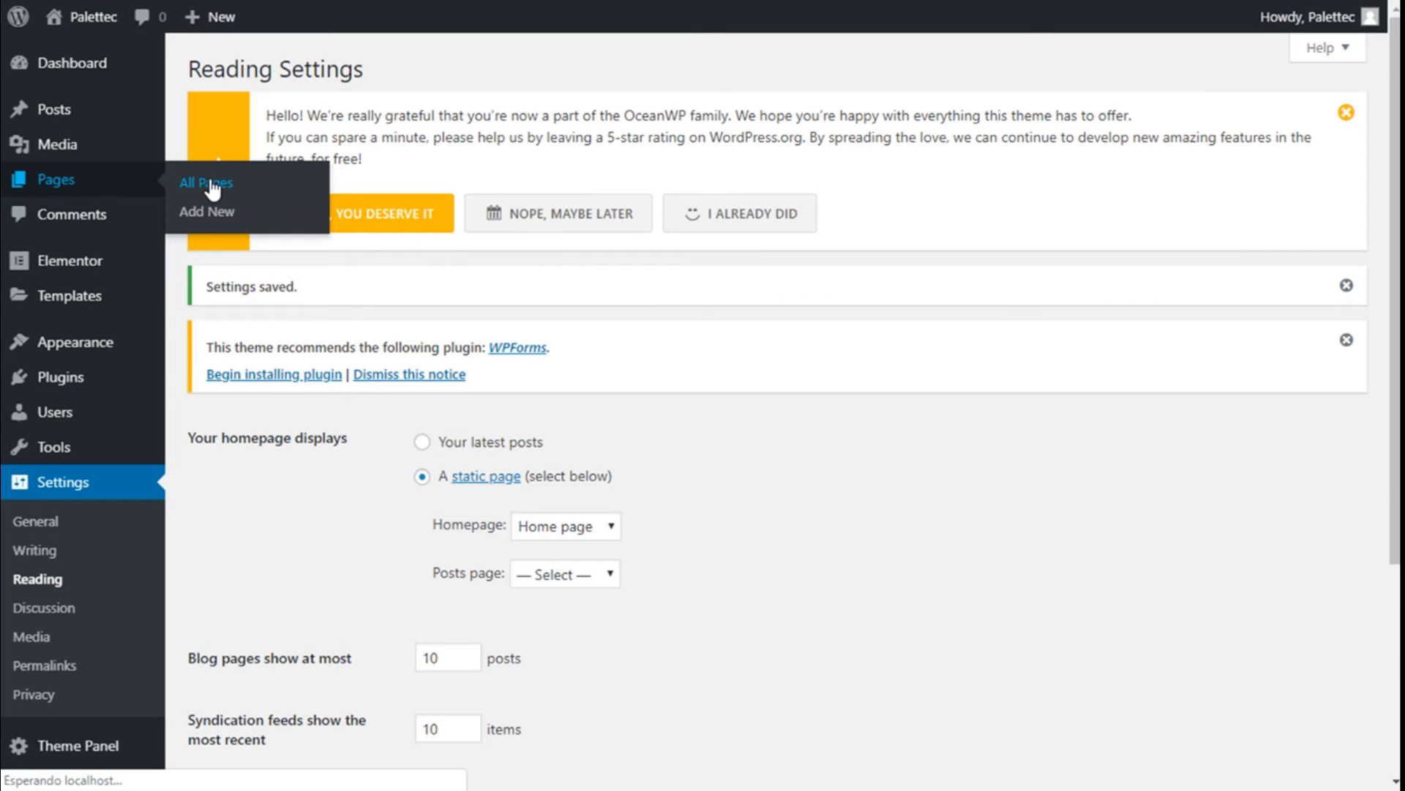
pyautogui.scroll(-2, 438, 268)
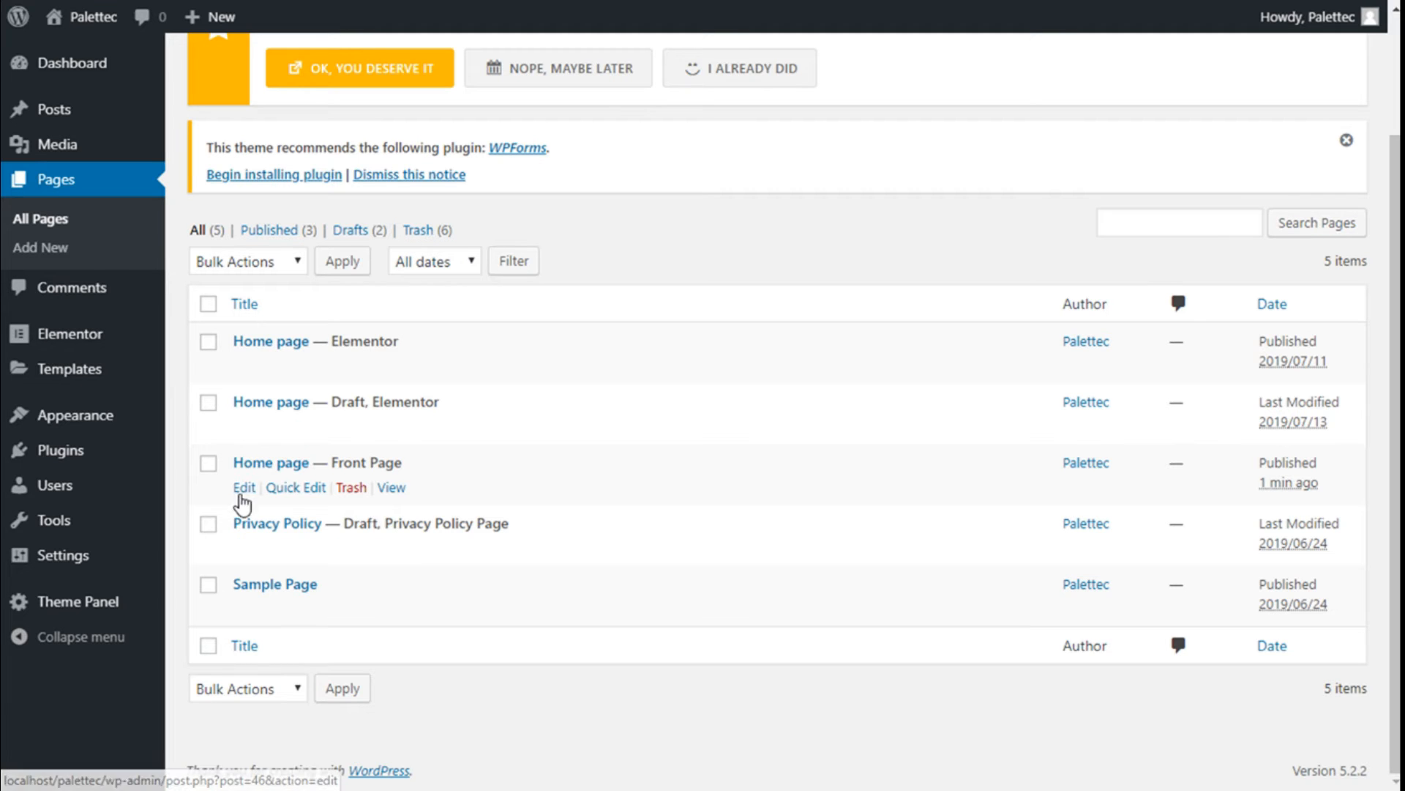
pyautogui.click(240, 489)
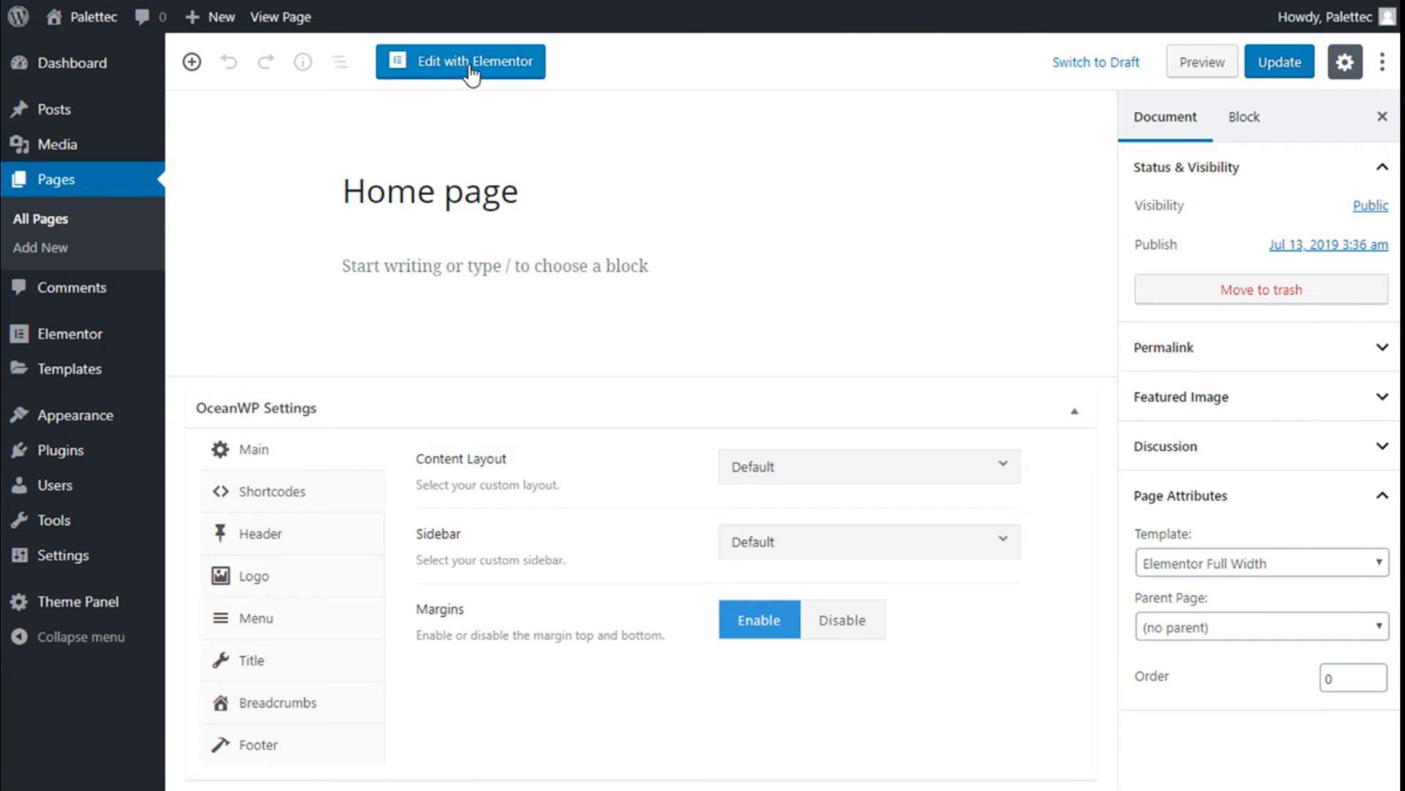
pyautogui.click(472, 62)
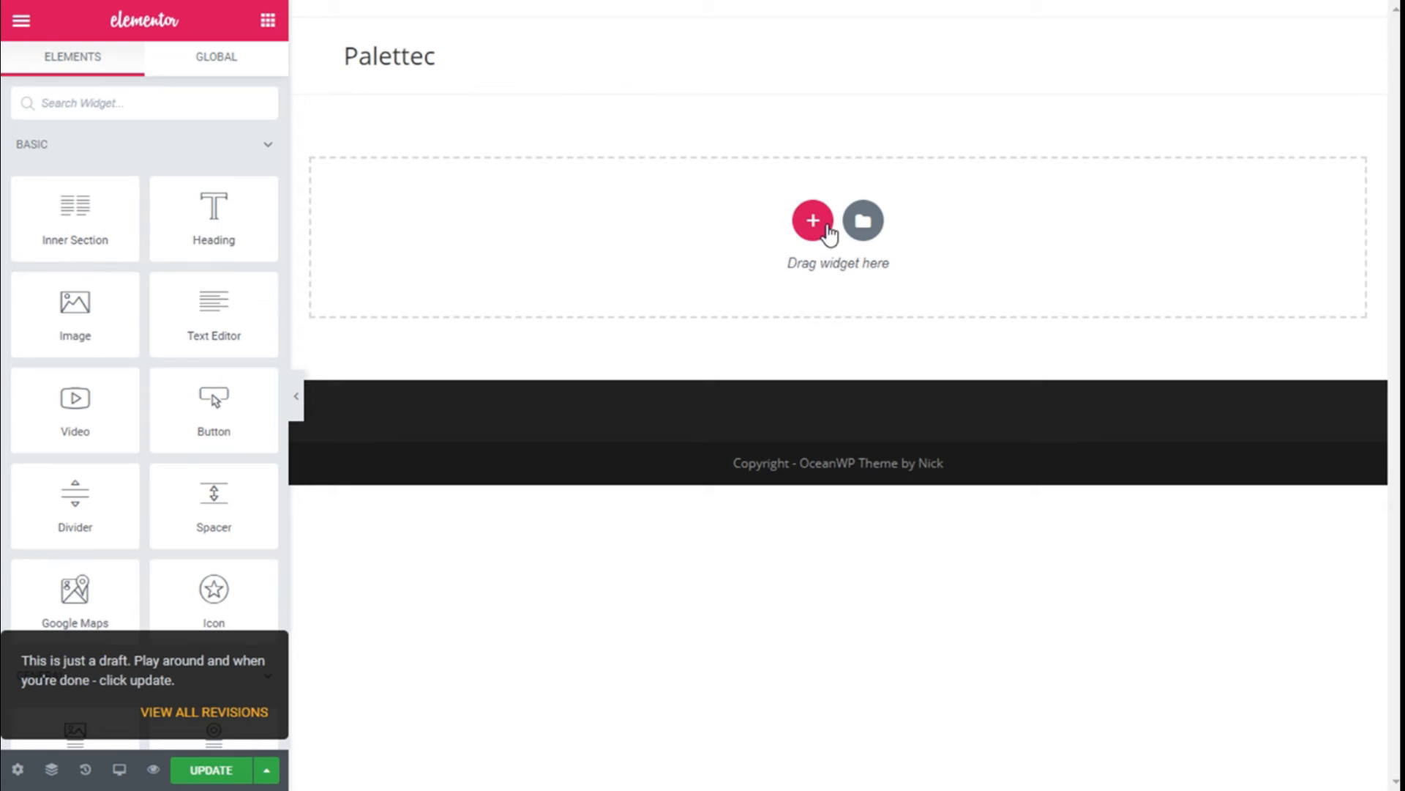
# Insert the "Homepage – Law firm" page template from the Elementor template library into the empty page.
pyautogui.click(866, 222)
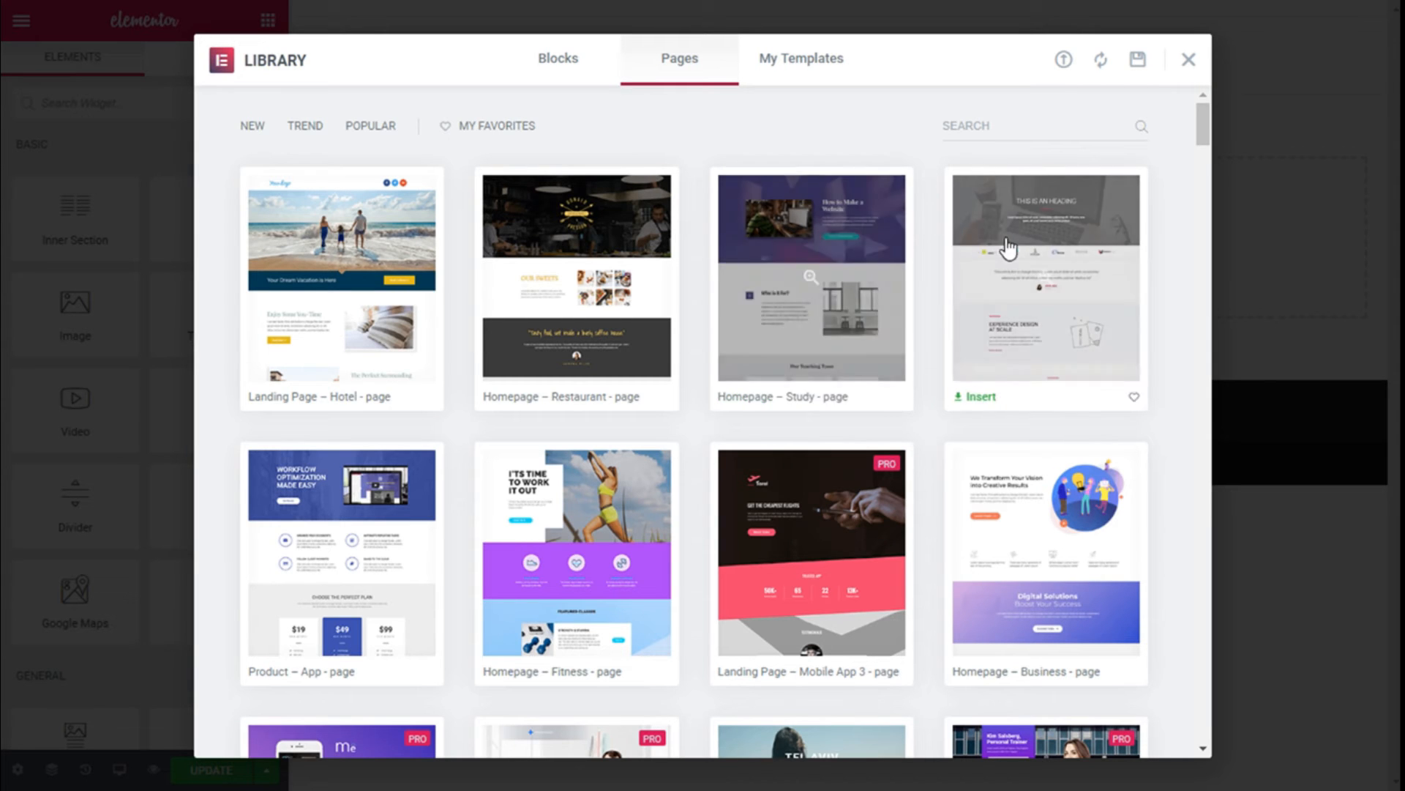
pyautogui.scroll(-7, 1022, 251)
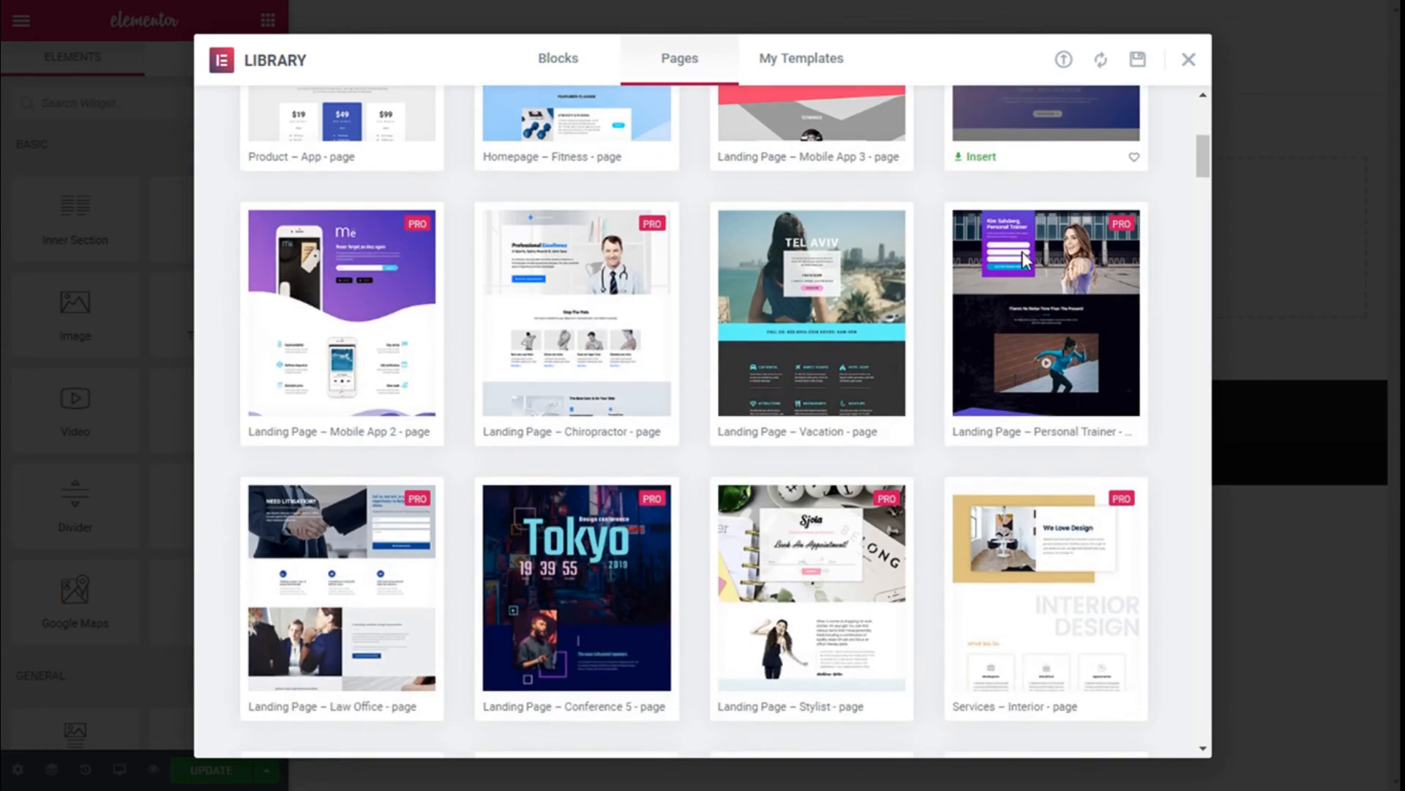
pyautogui.scroll(-11, 1022, 252)
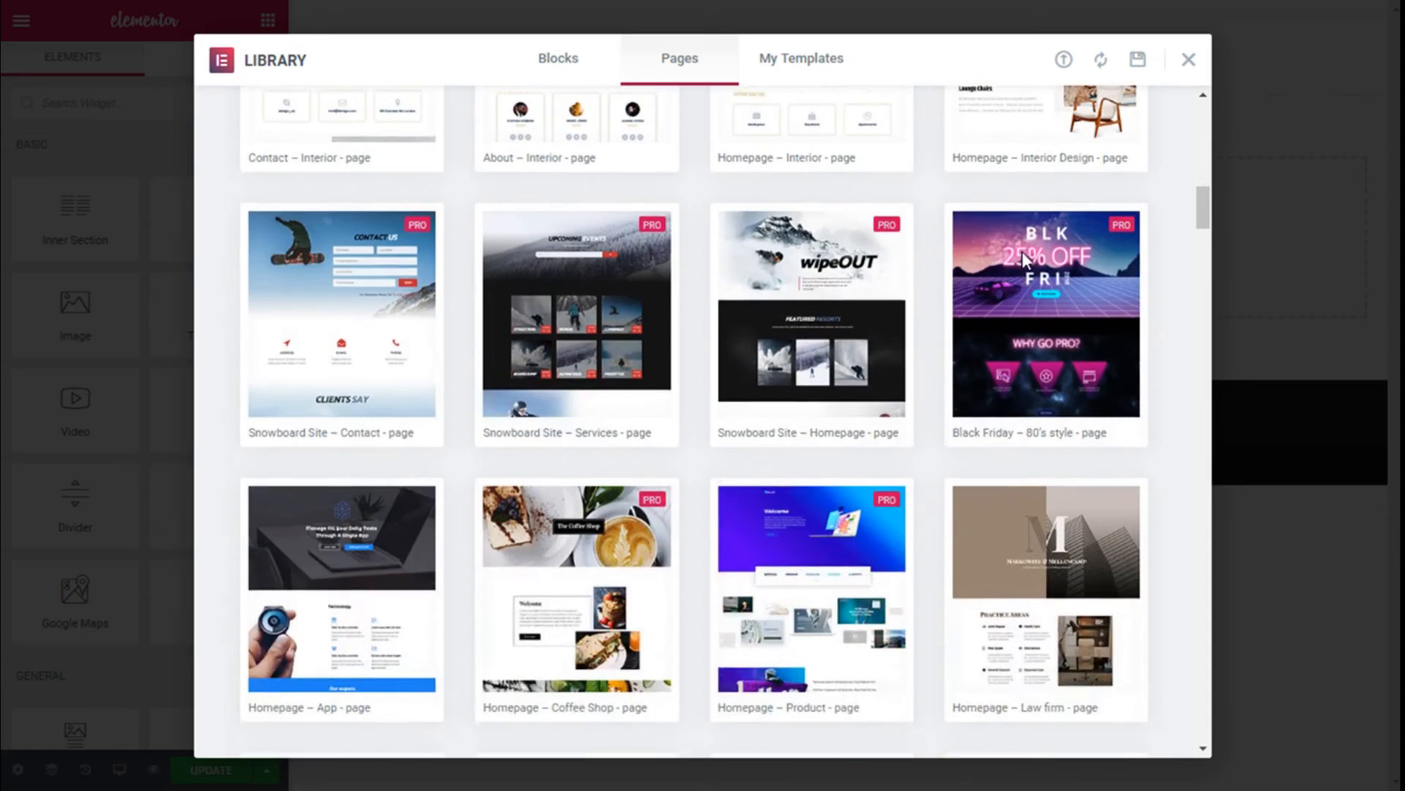
pyautogui.scroll(-4, 1022, 251)
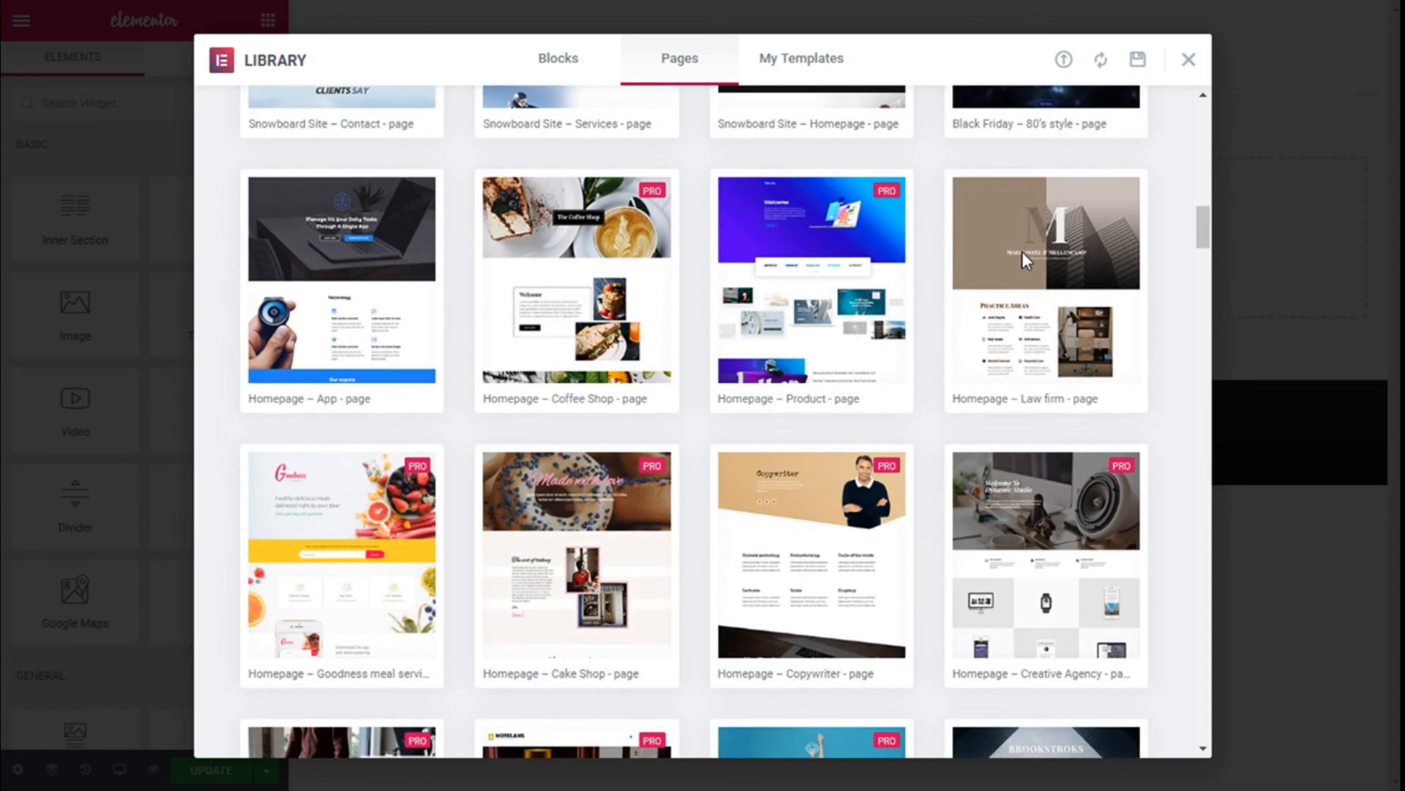
pyautogui.moveTo(1041, 351)
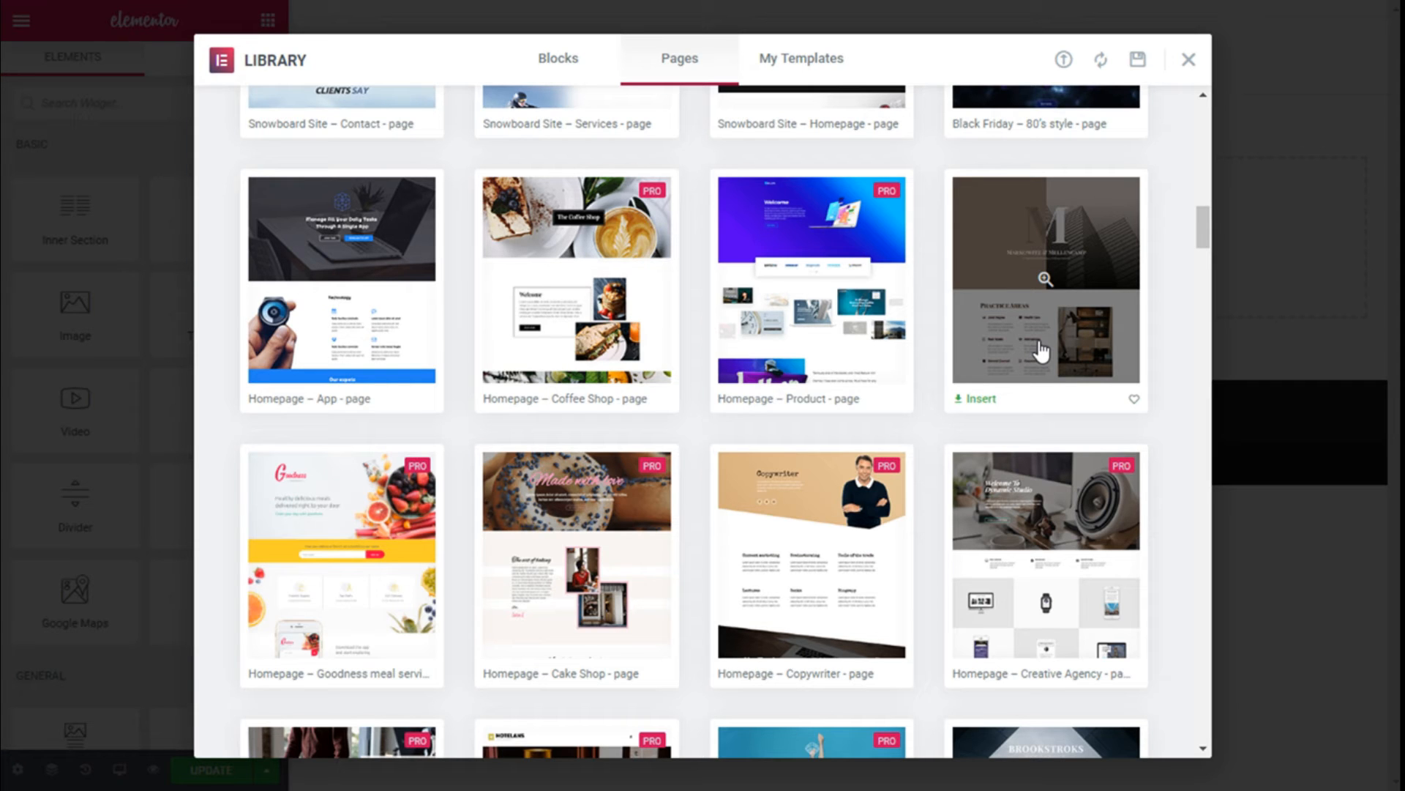
pyautogui.moveTo(800, 322)
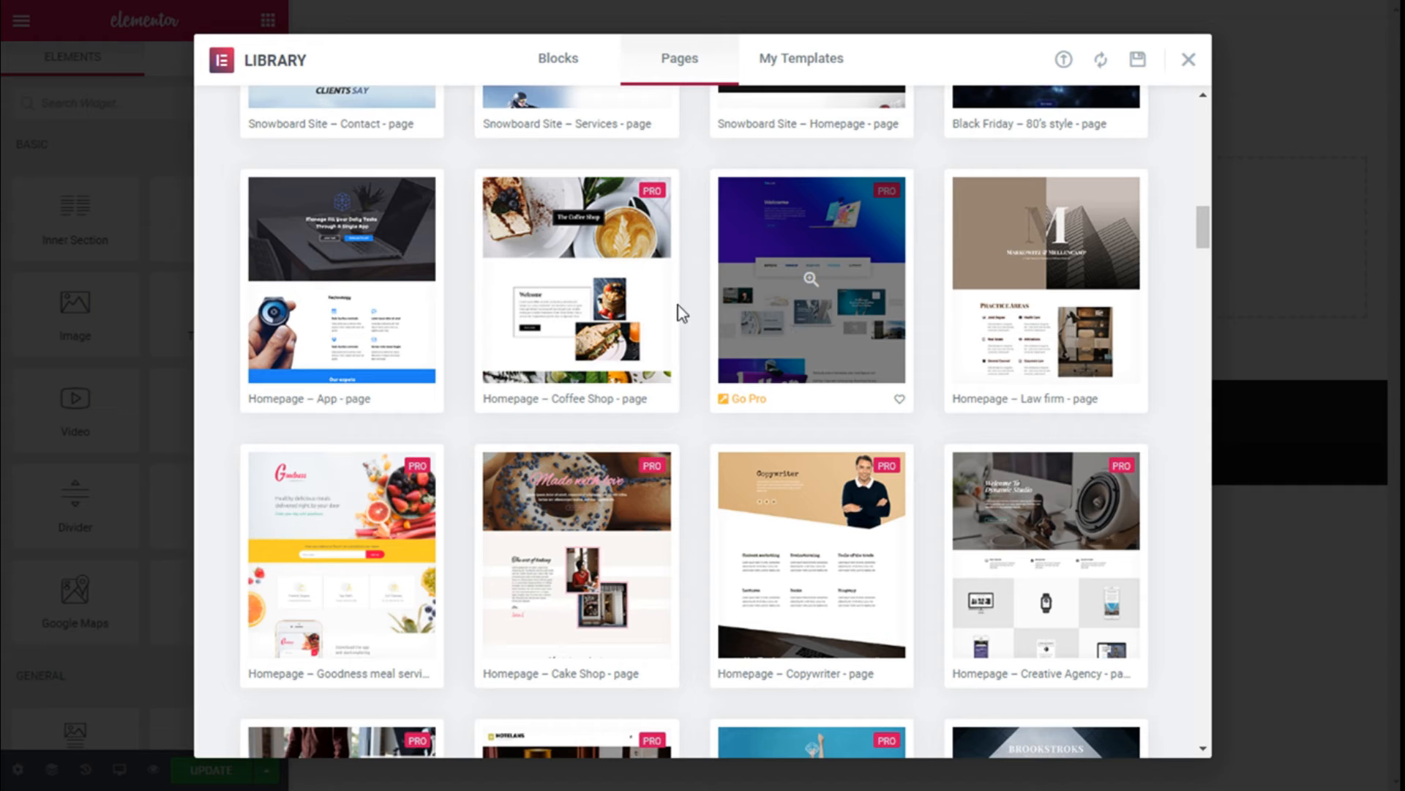
pyautogui.moveTo(404, 313)
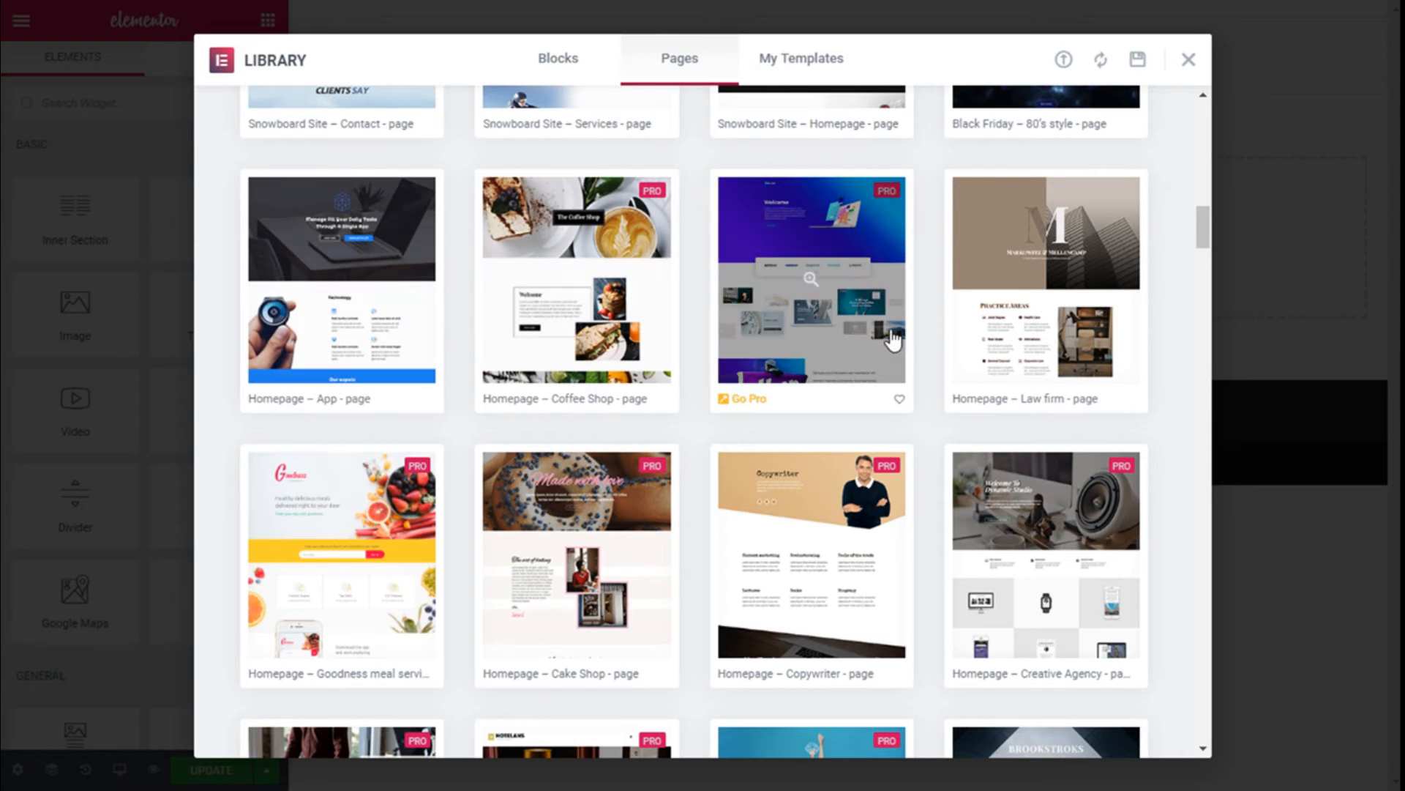
pyautogui.click(1014, 337)
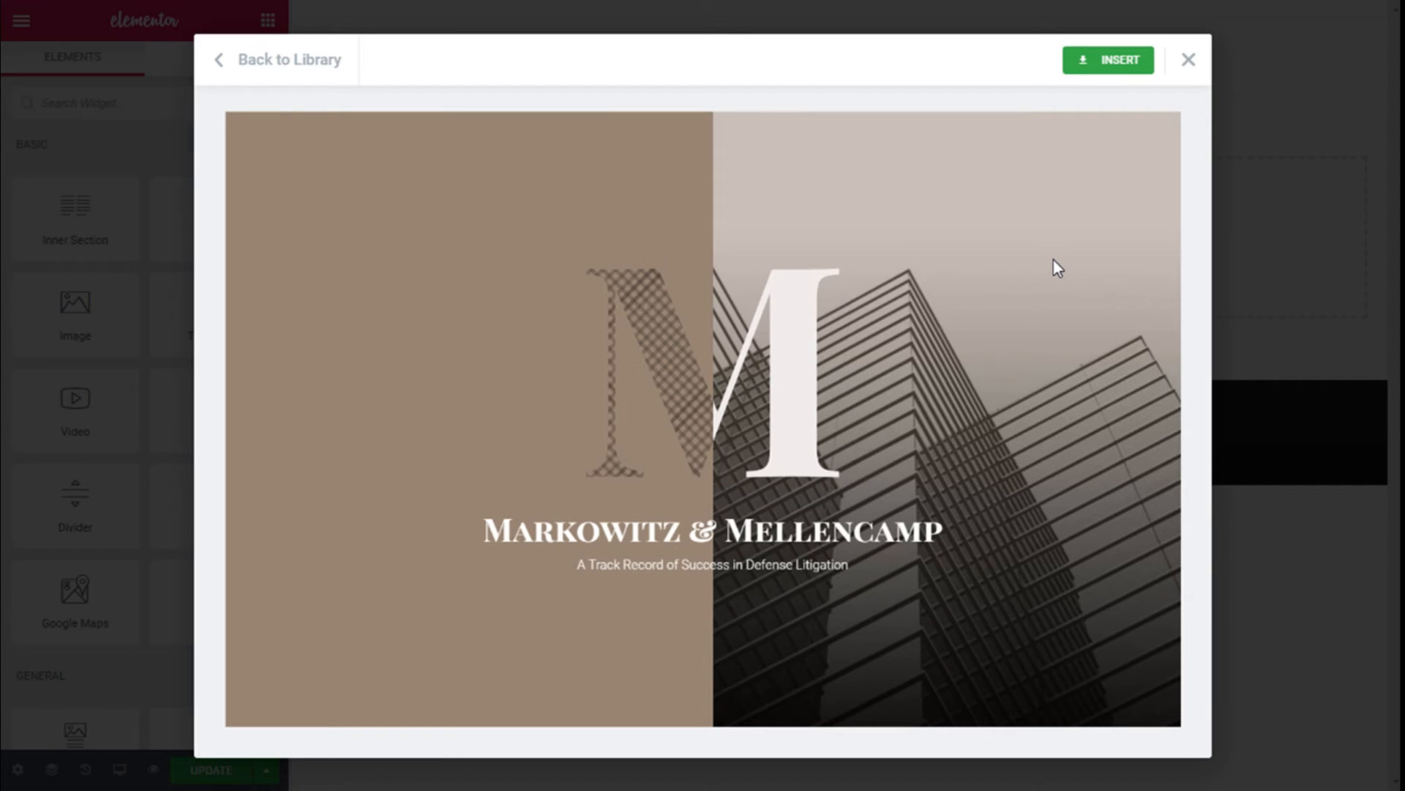
pyautogui.click(1102, 70)
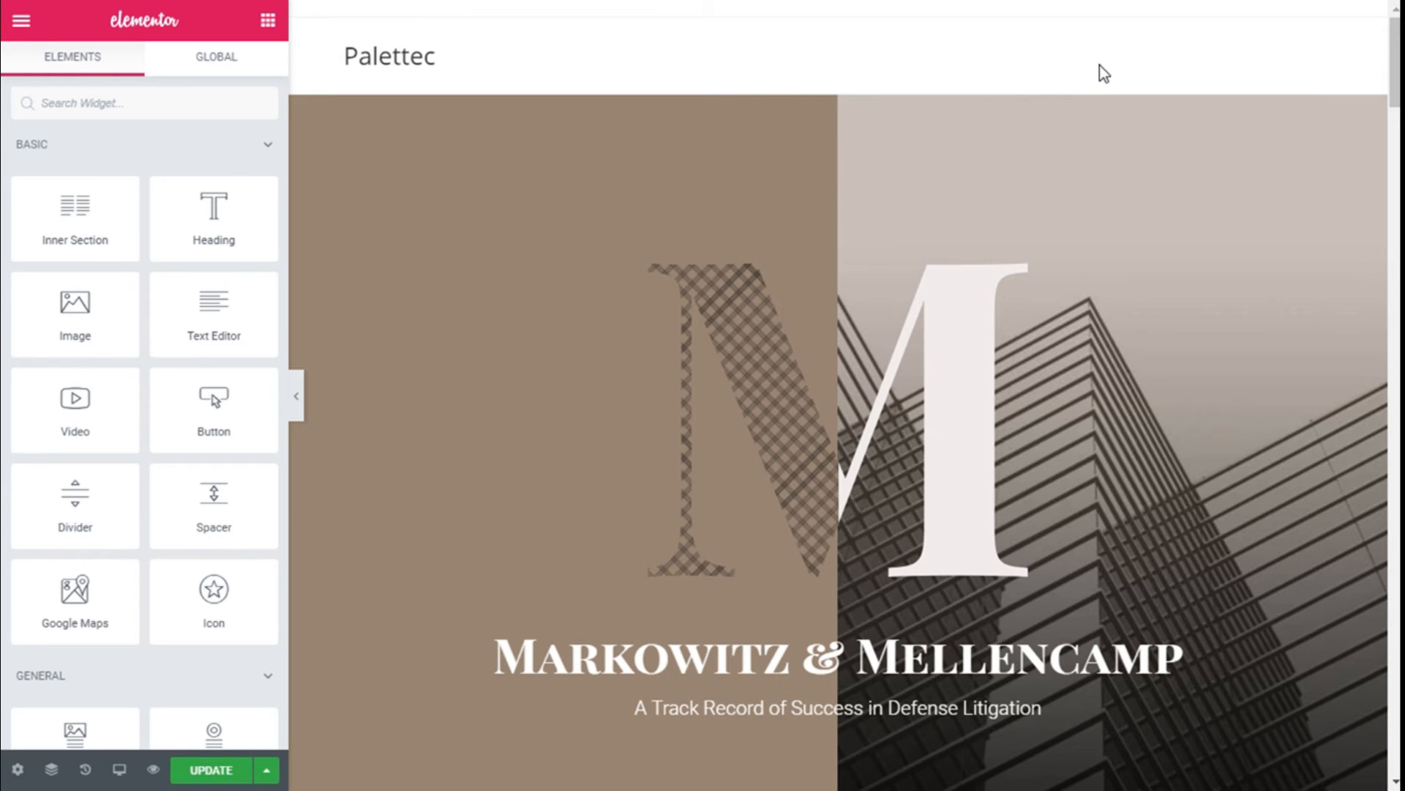
# Remove the large M image from the page's first section and reinsert logo-4.png from the media library.
pyautogui.scroll(-15, 1073, 121)
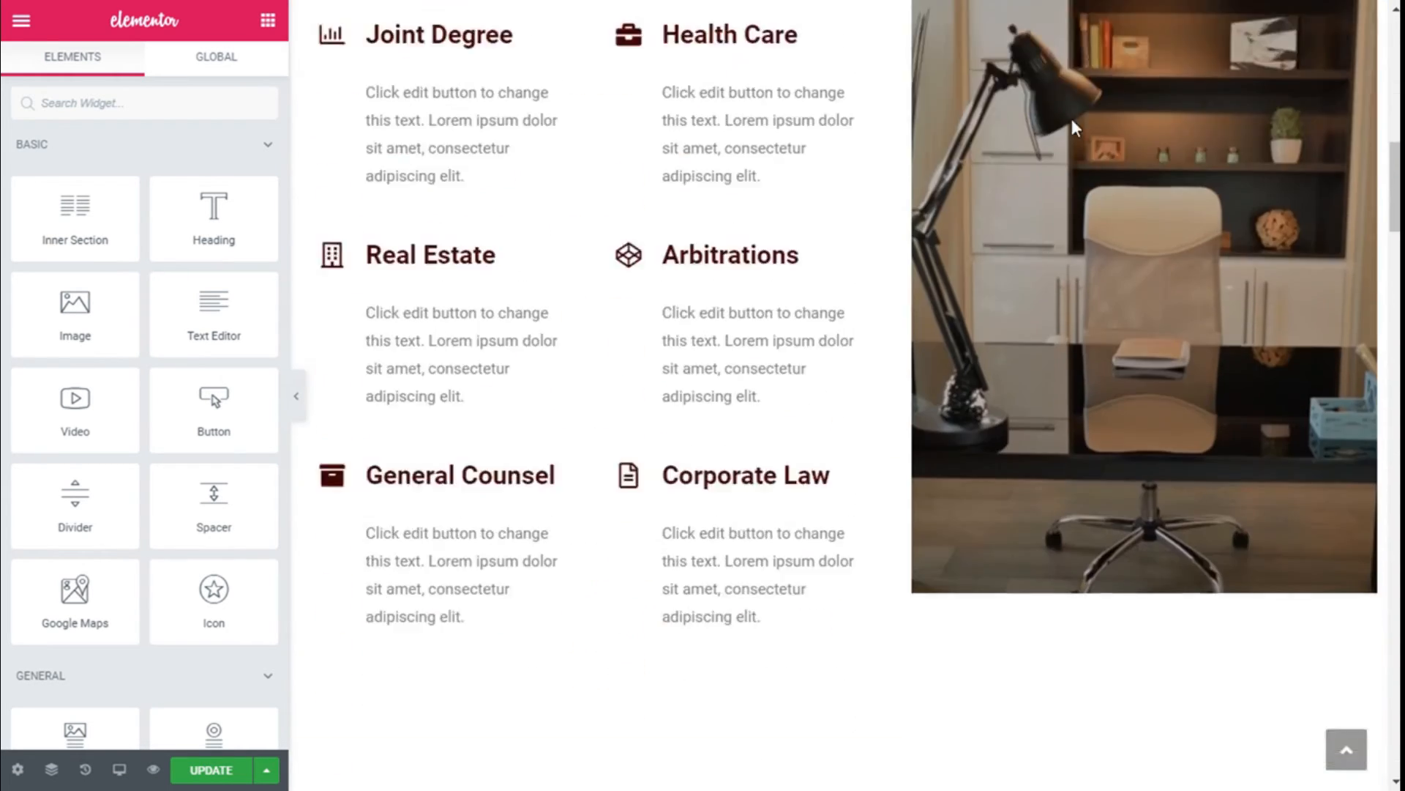
pyautogui.scroll(-15, 1073, 125)
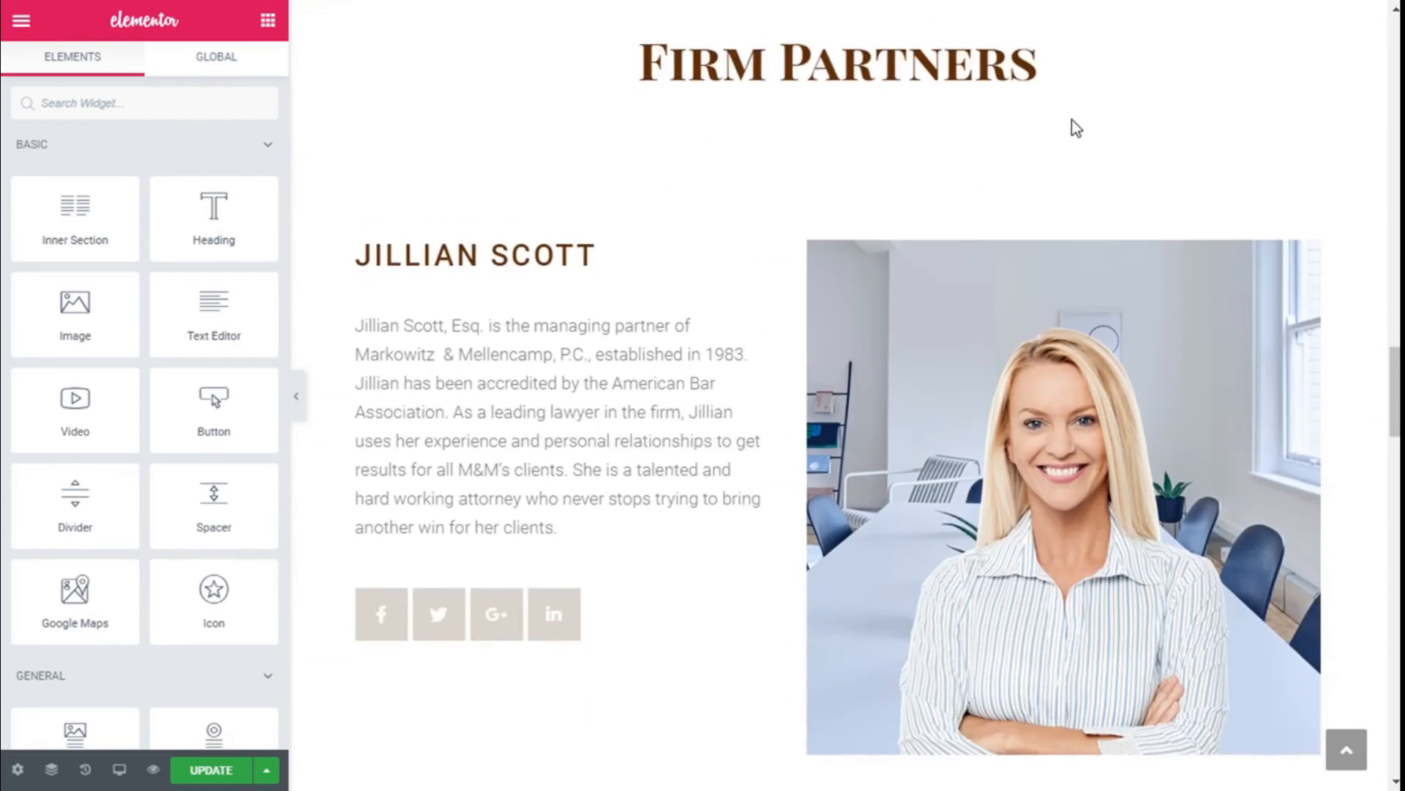
pyautogui.scroll(-15, 1073, 126)
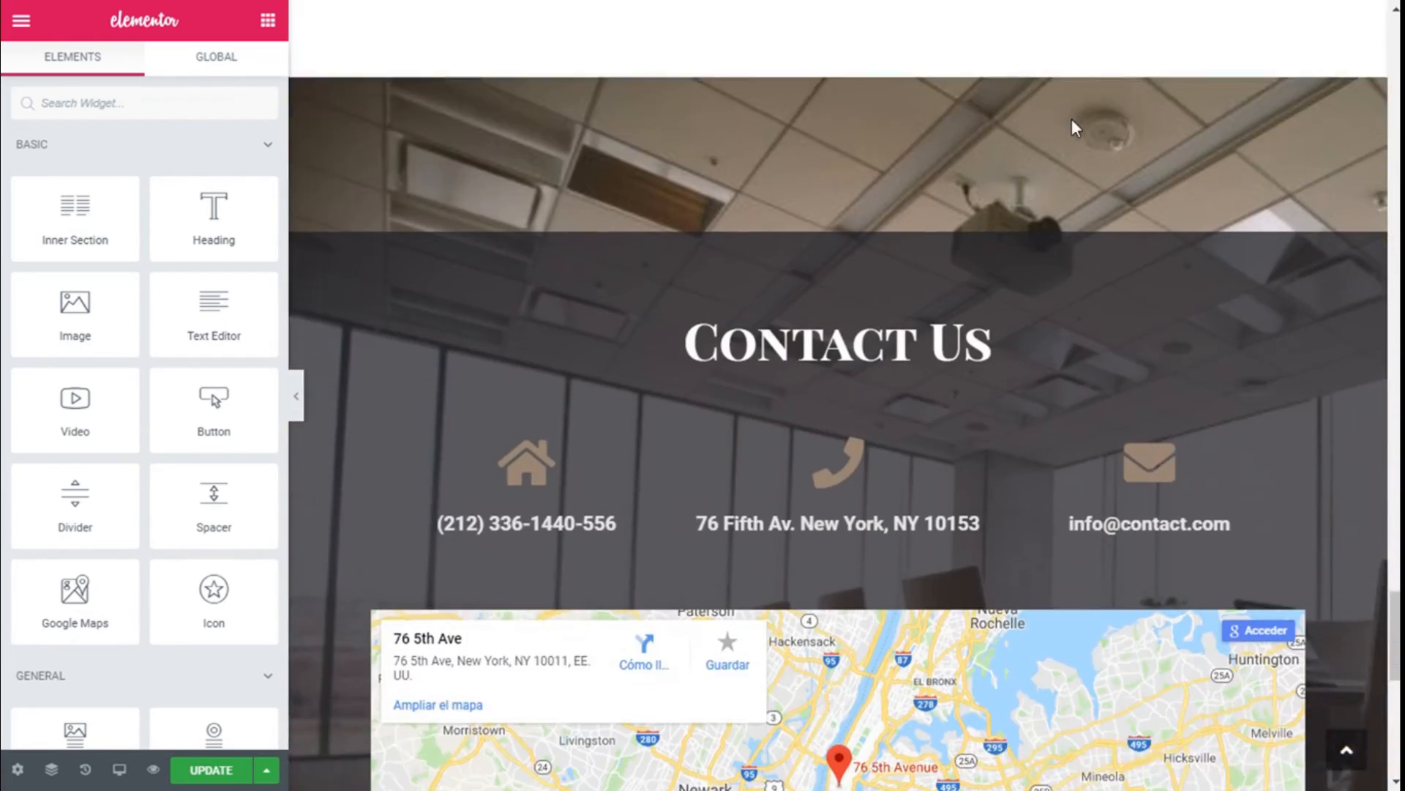
pyautogui.scroll(15, 1067, 199)
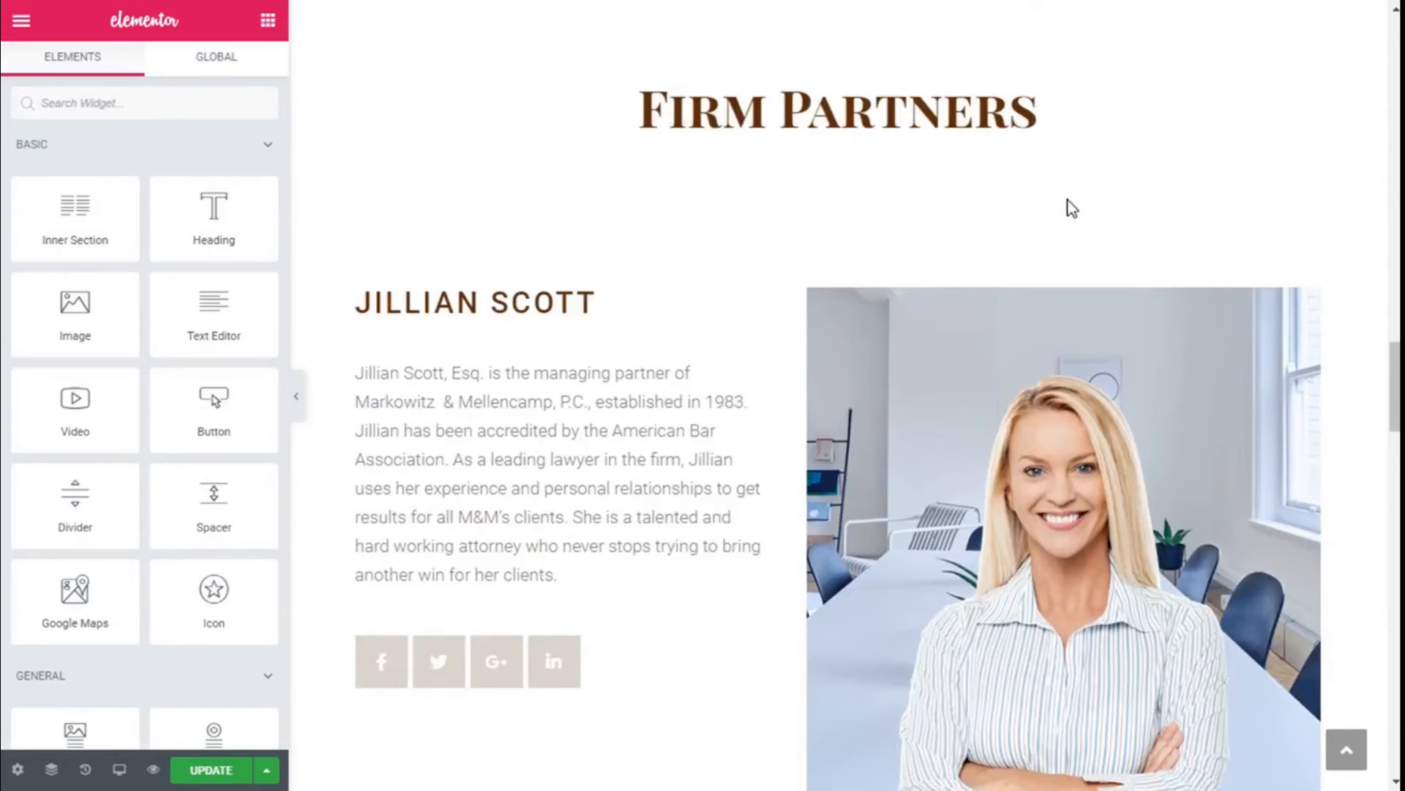
pyautogui.scroll(15, 1057, 200)
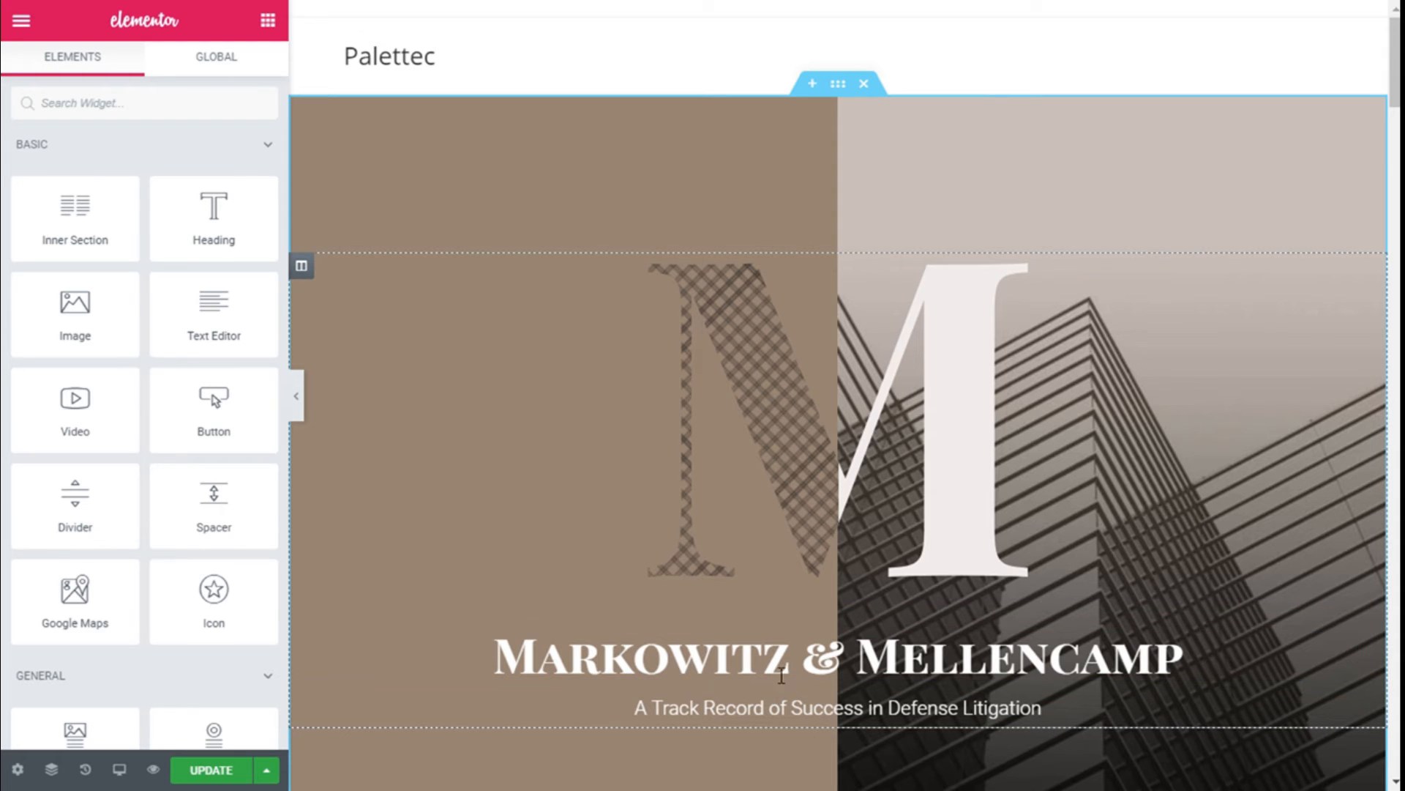
pyautogui.click(795, 474)
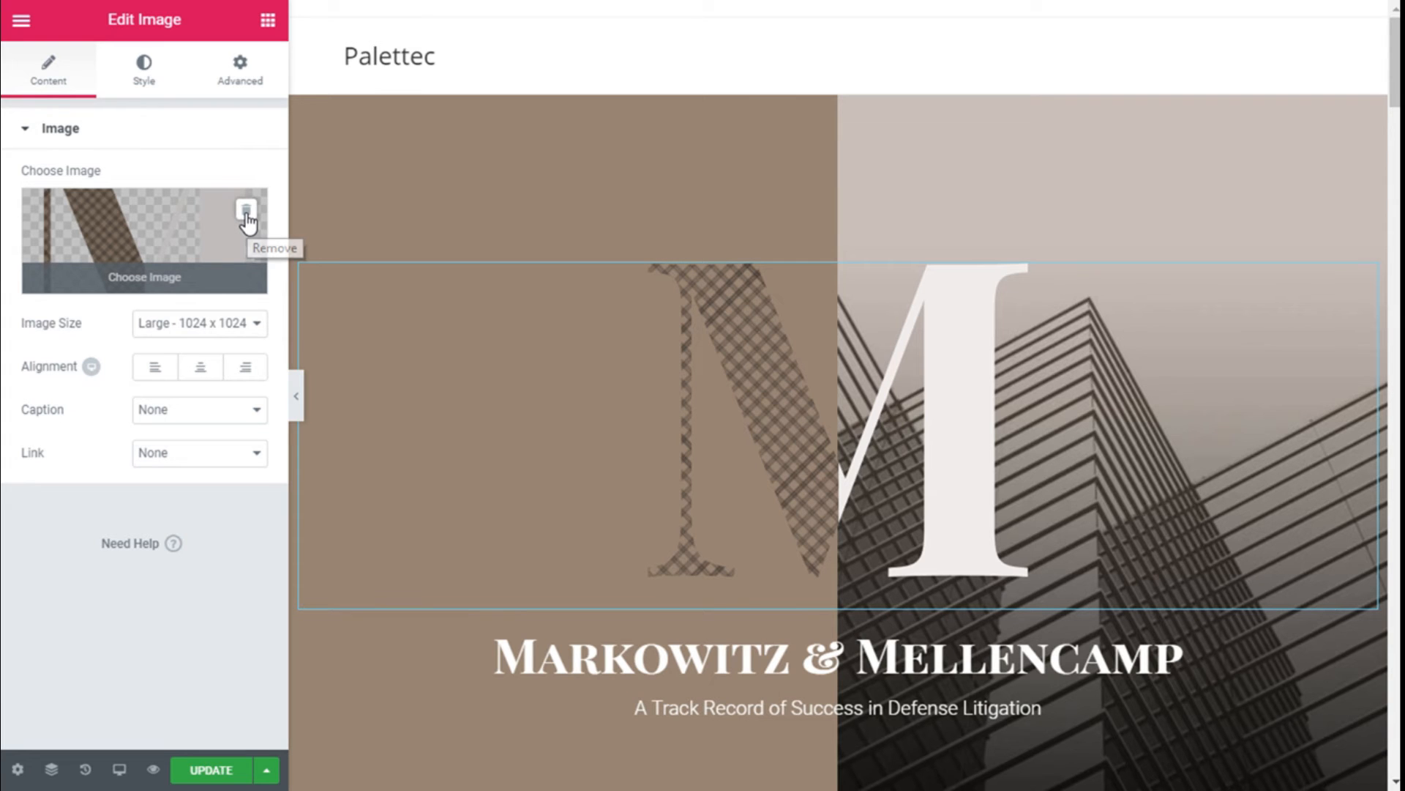
pyautogui.click(247, 214)
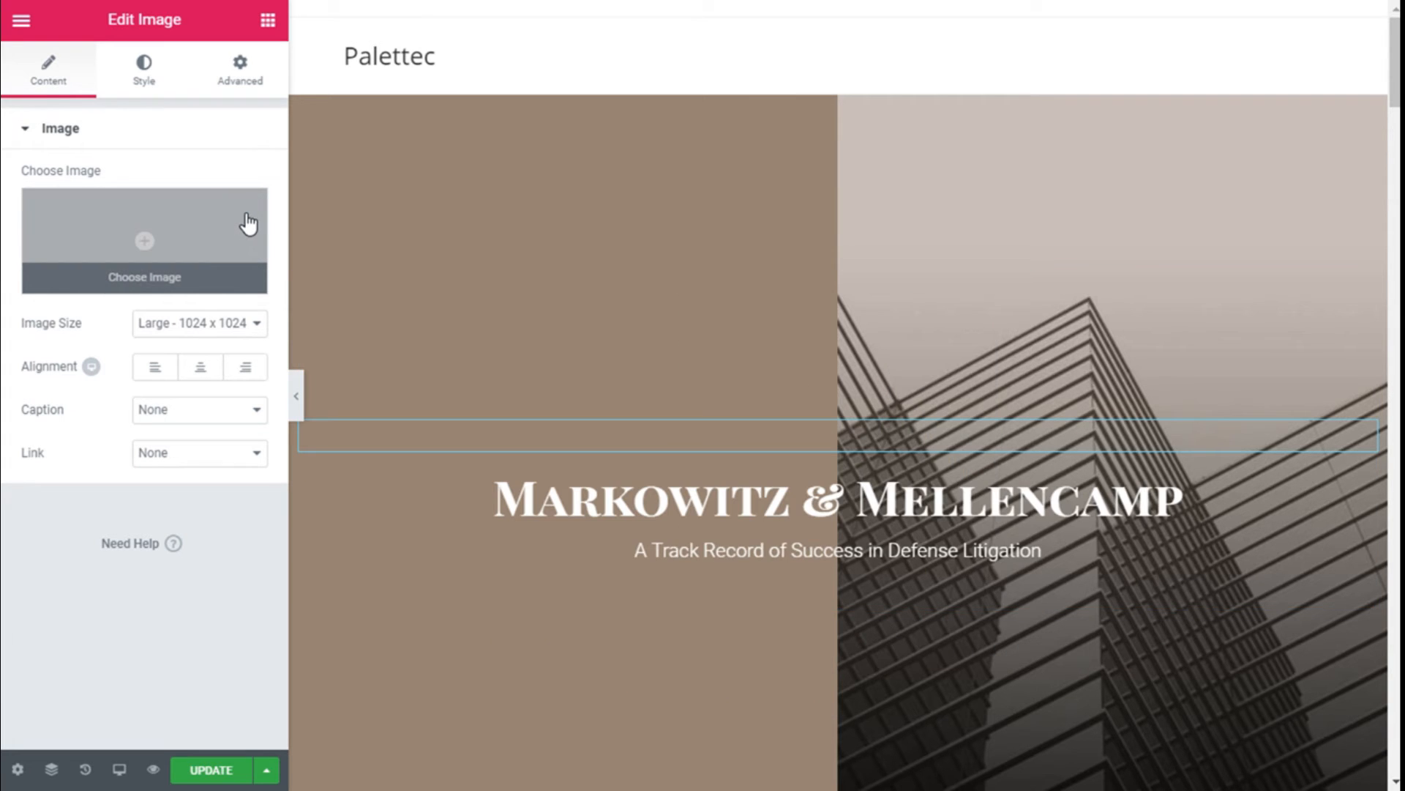
pyautogui.click(145, 254)
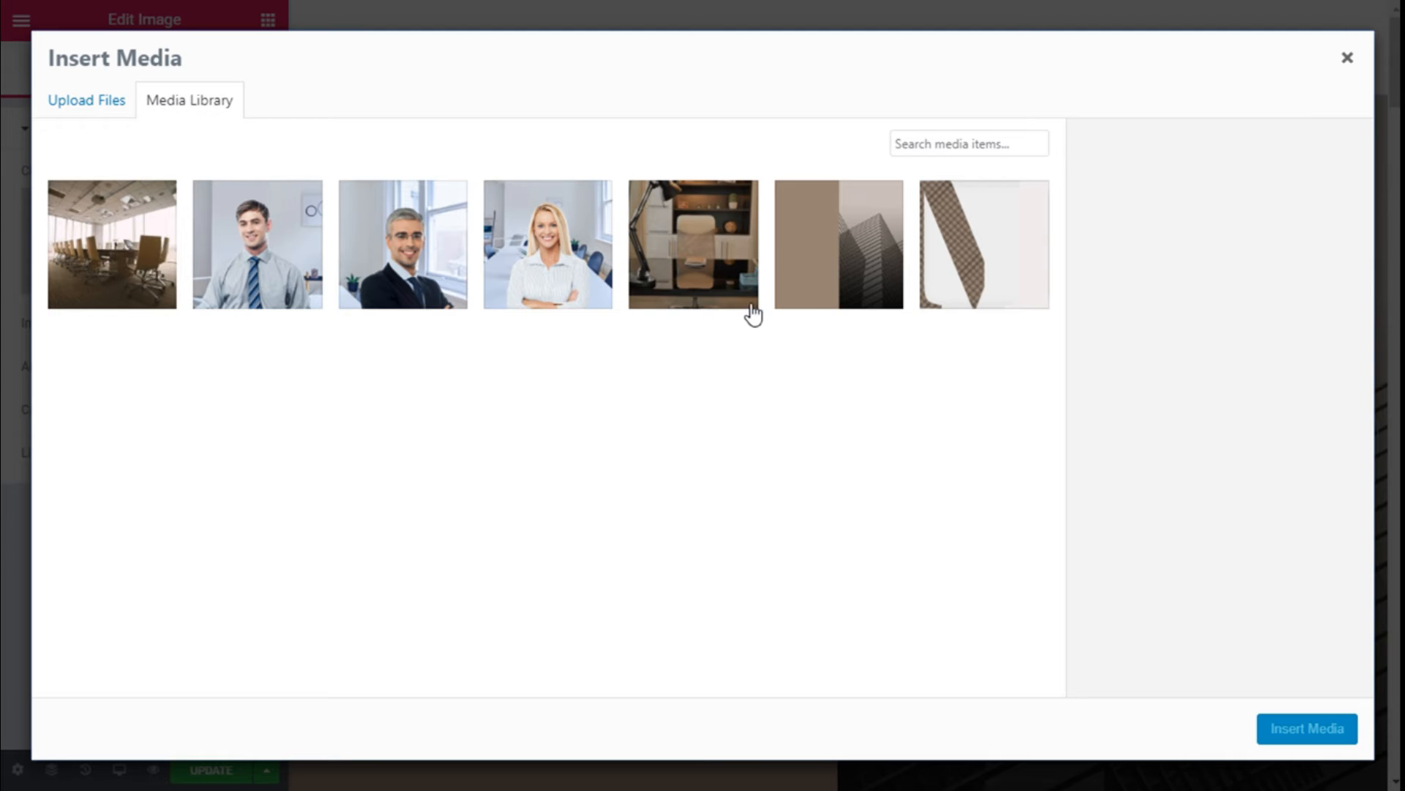
pyautogui.click(978, 269)
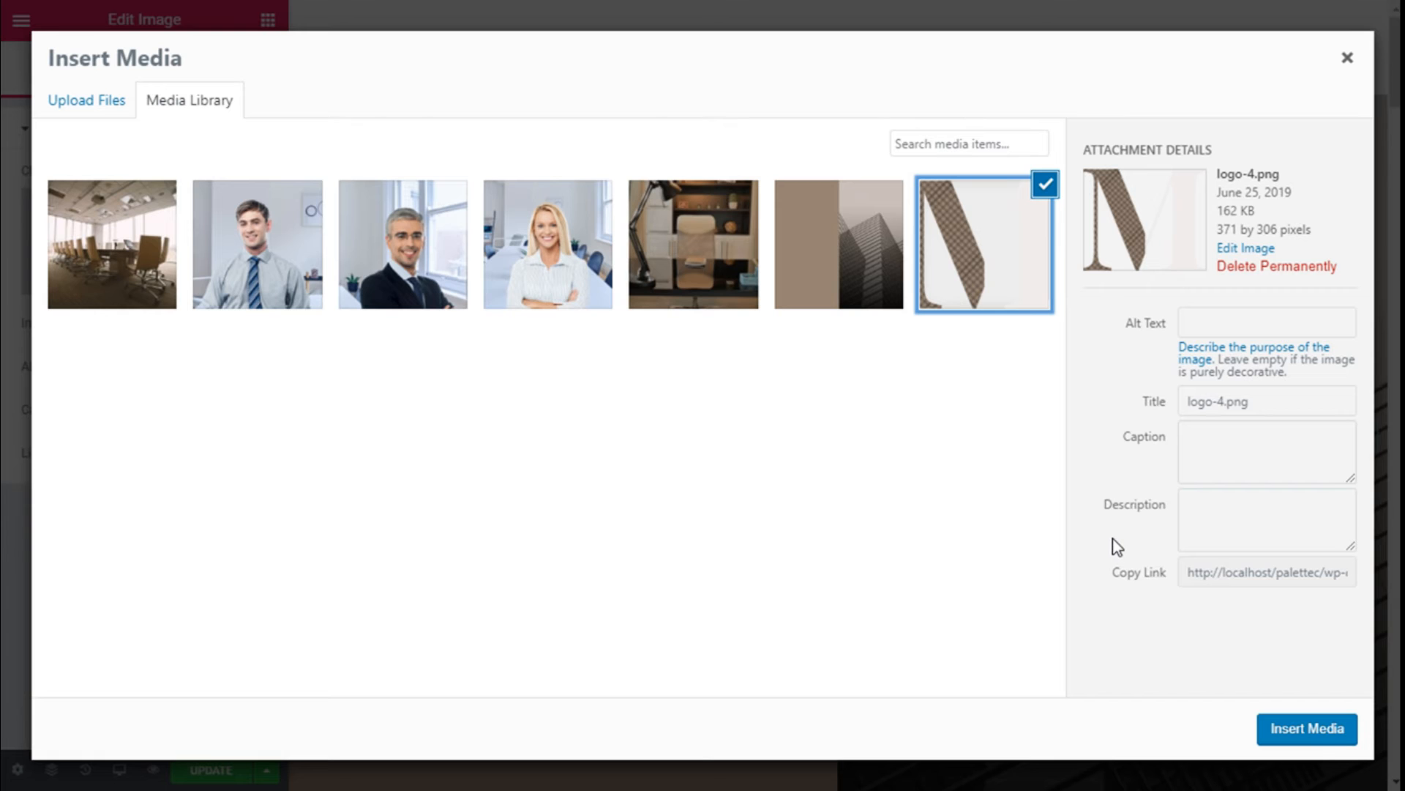
pyautogui.click(1340, 728)
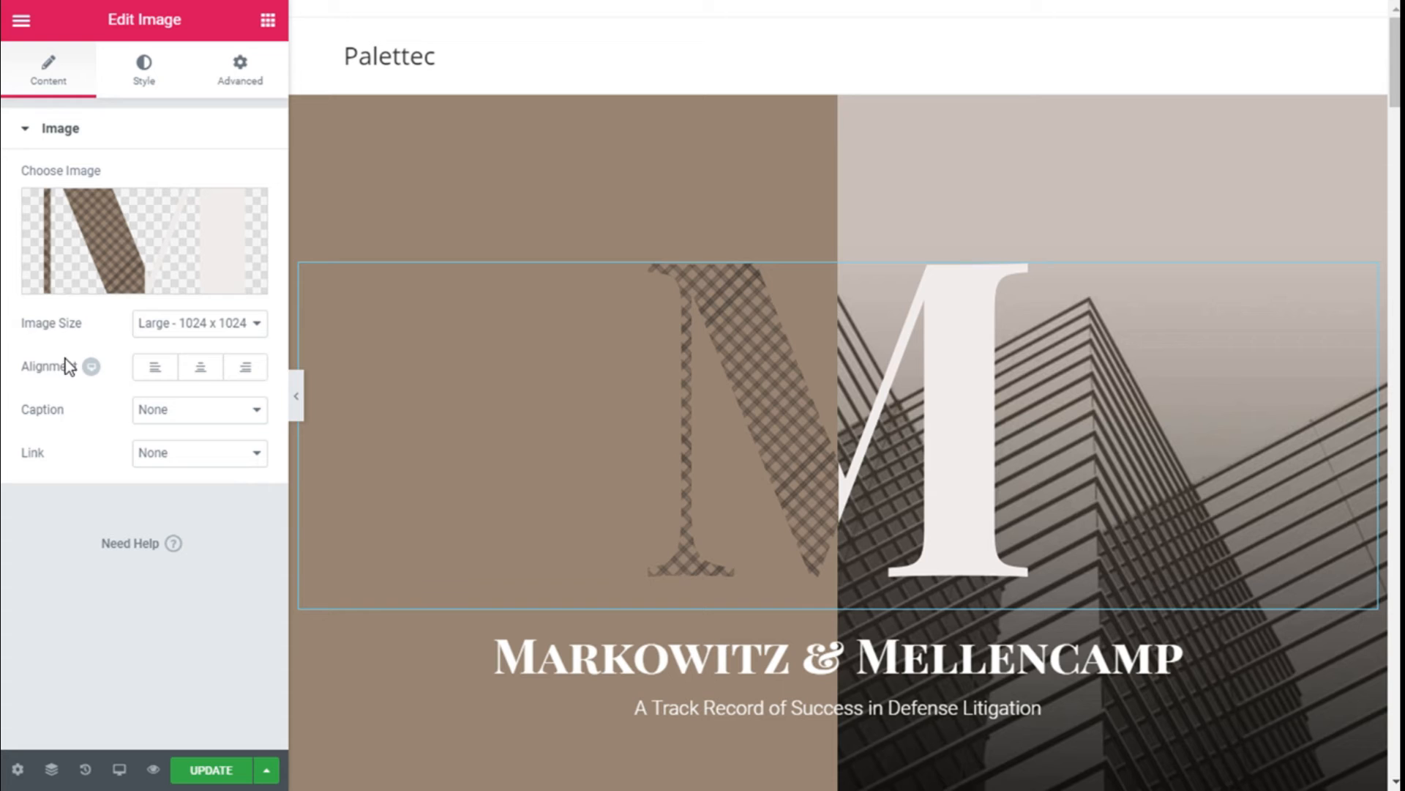
# Try the left and right alignments on the M logo image and set its alignment to center.
pyautogui.click(153, 378)
pyautogui.click(242, 377)
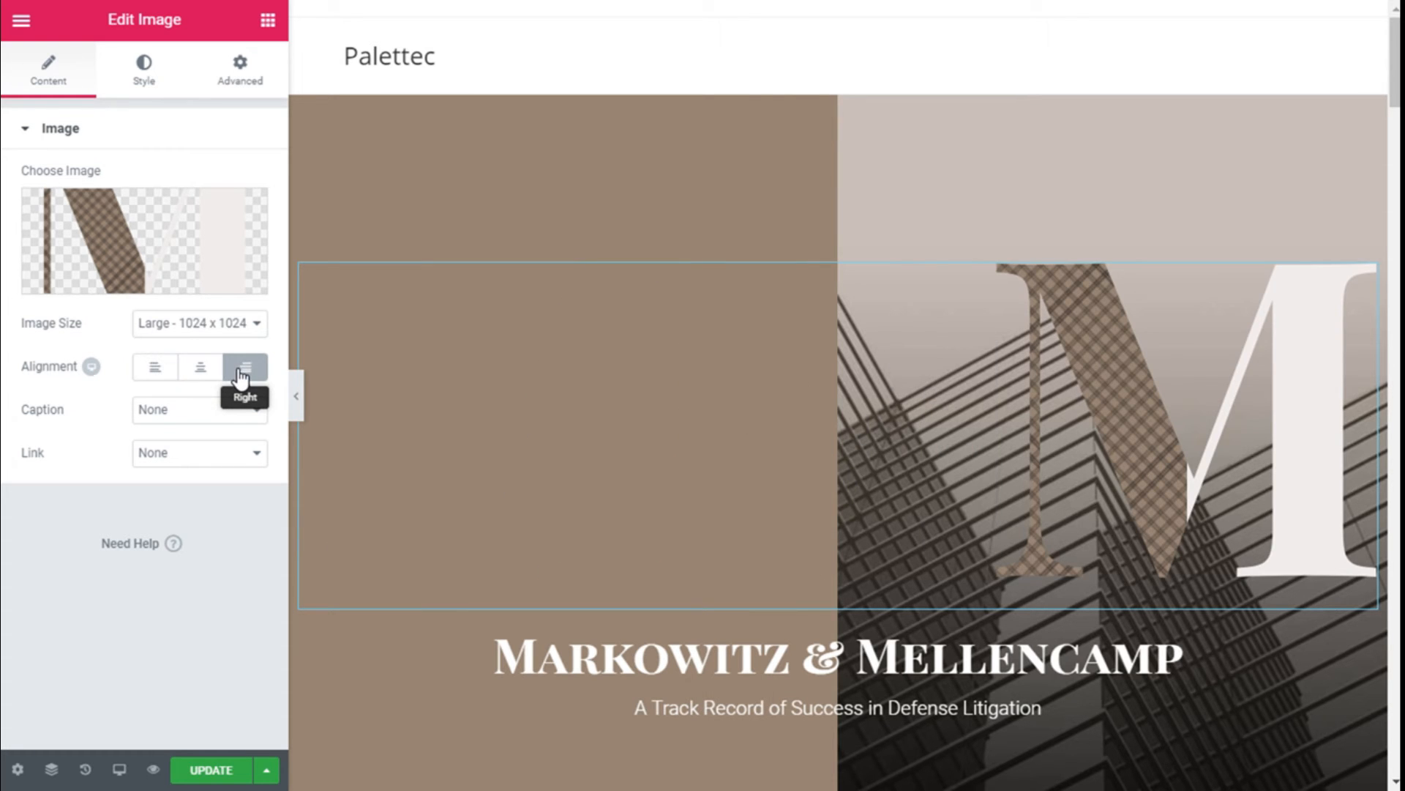
pyautogui.click(210, 375)
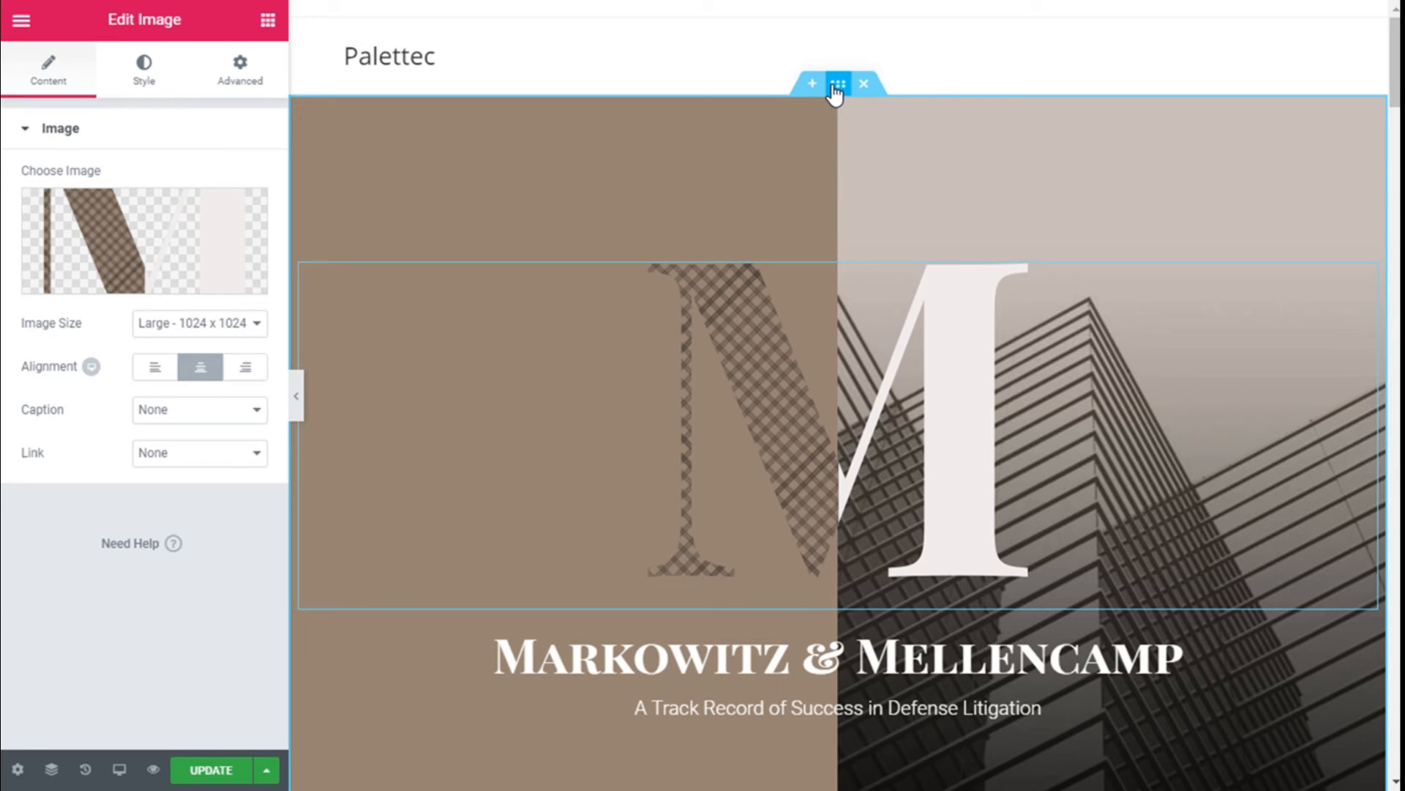
# Remove the first section's background image and set its background color to the blue #38afe2.
pyautogui.click(837, 85)
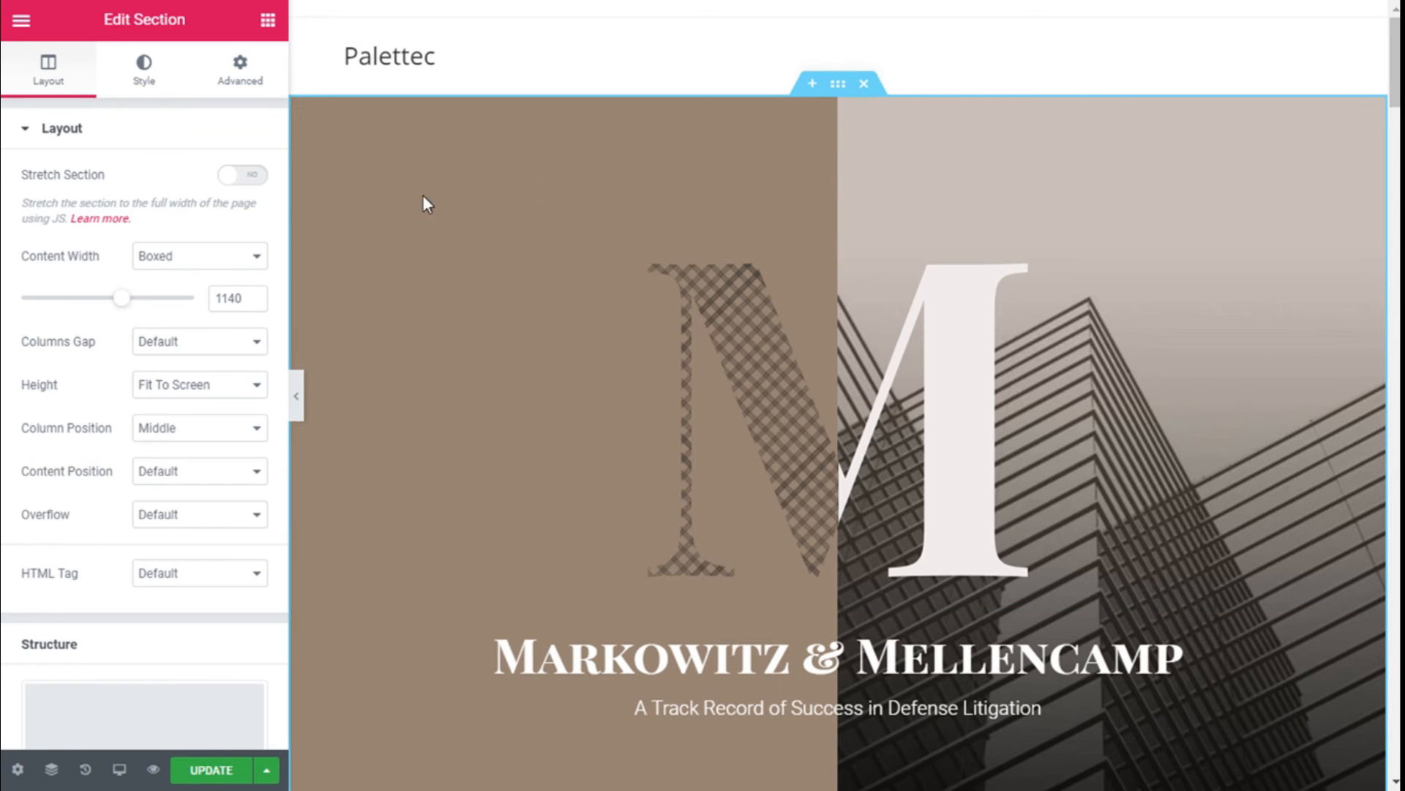
pyautogui.click(144, 76)
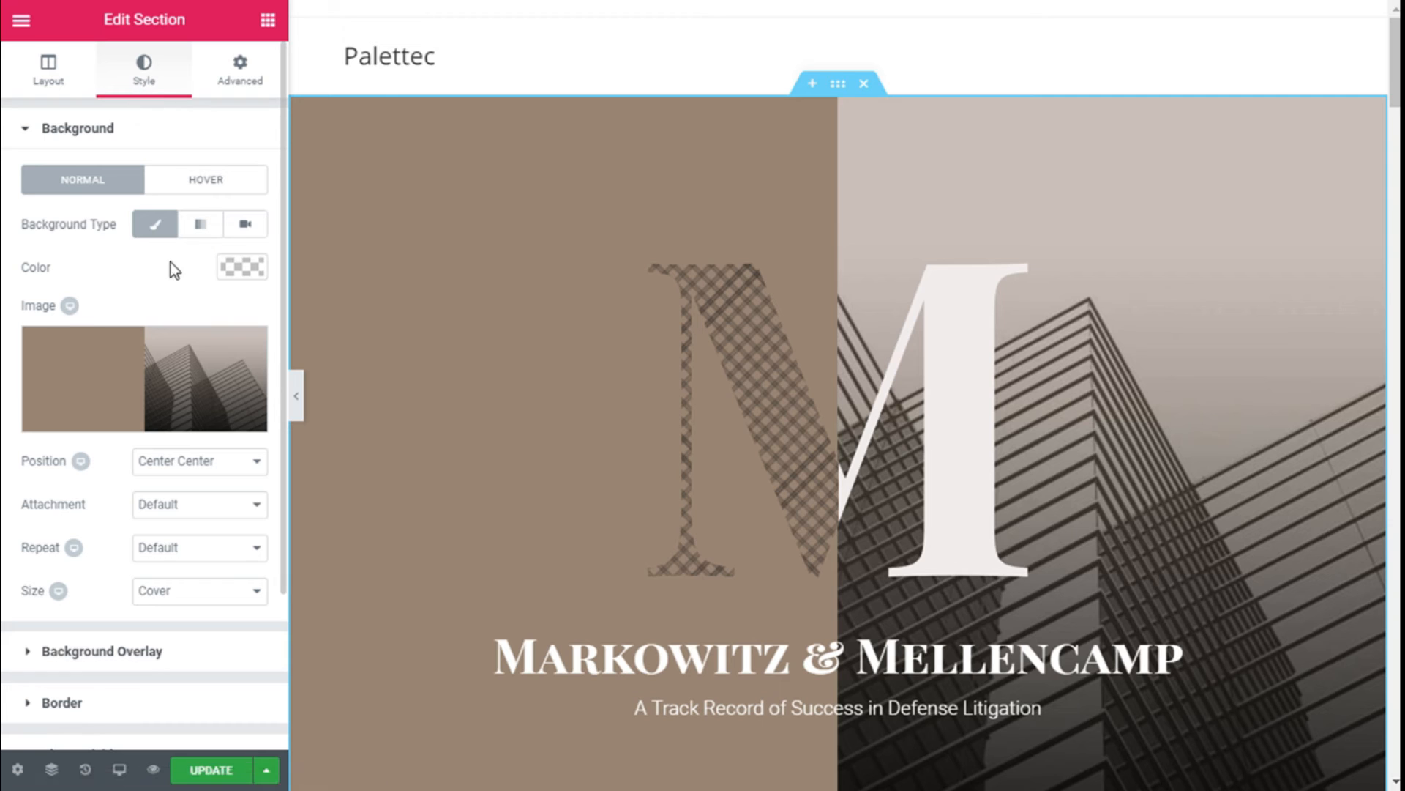
pyautogui.moveTo(96, 378)
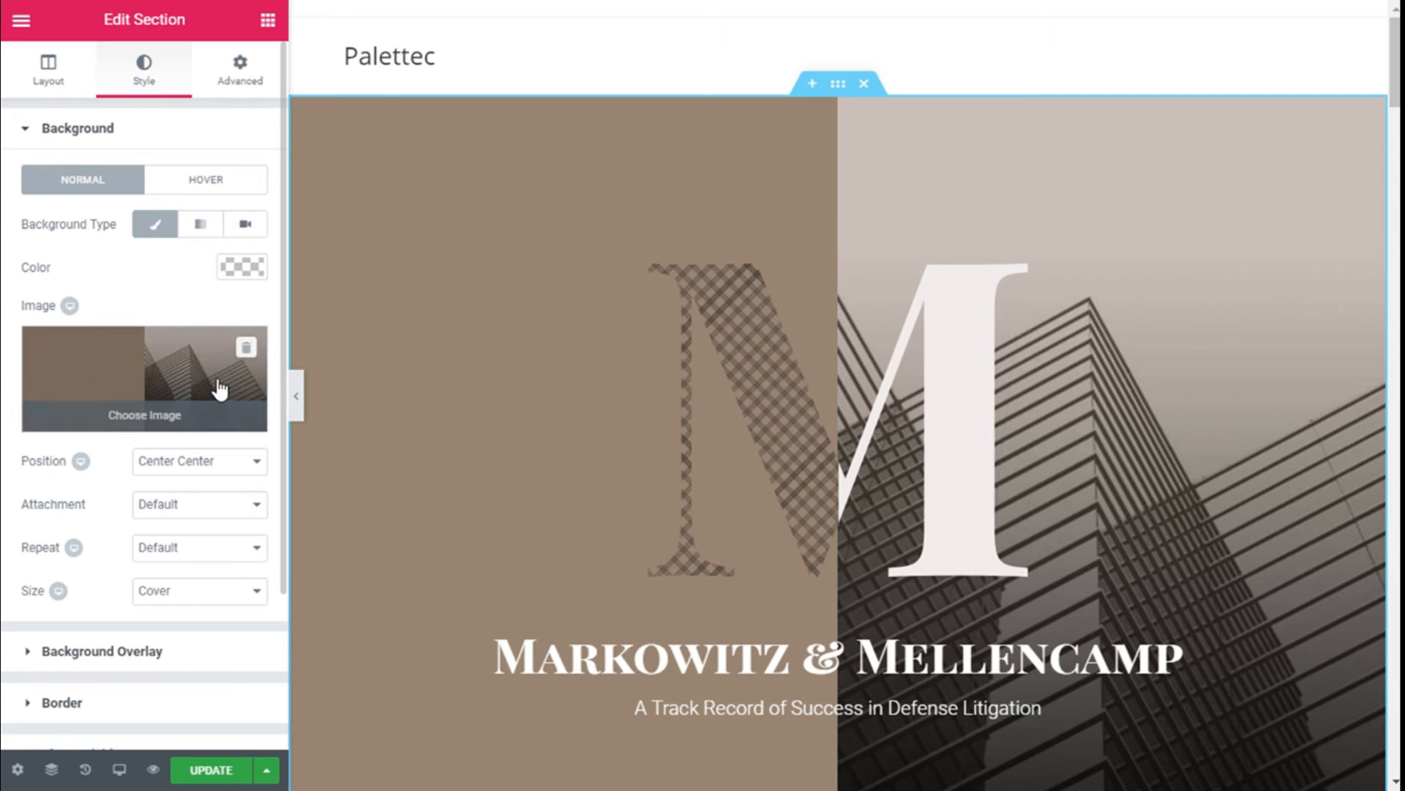
pyautogui.click(246, 349)
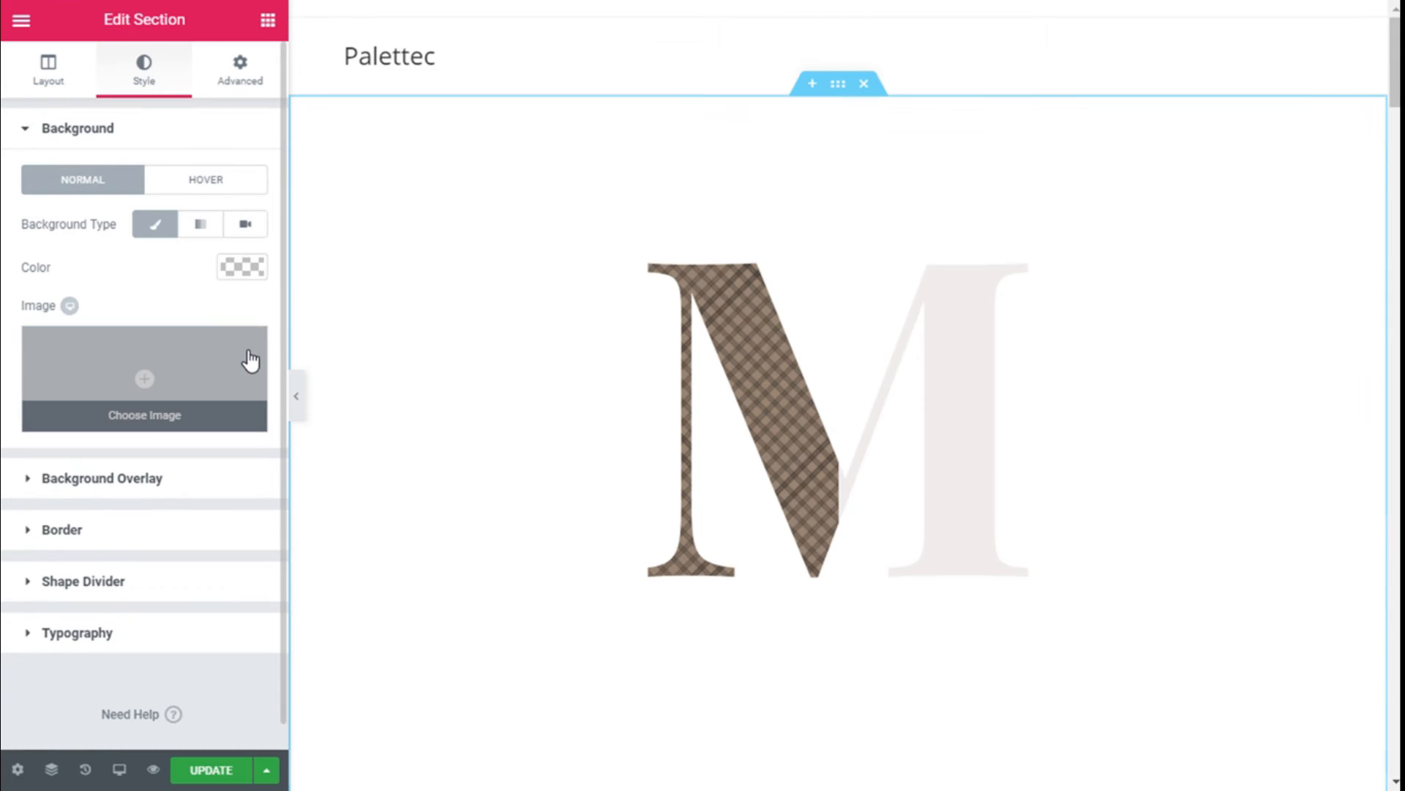
pyautogui.click(250, 268)
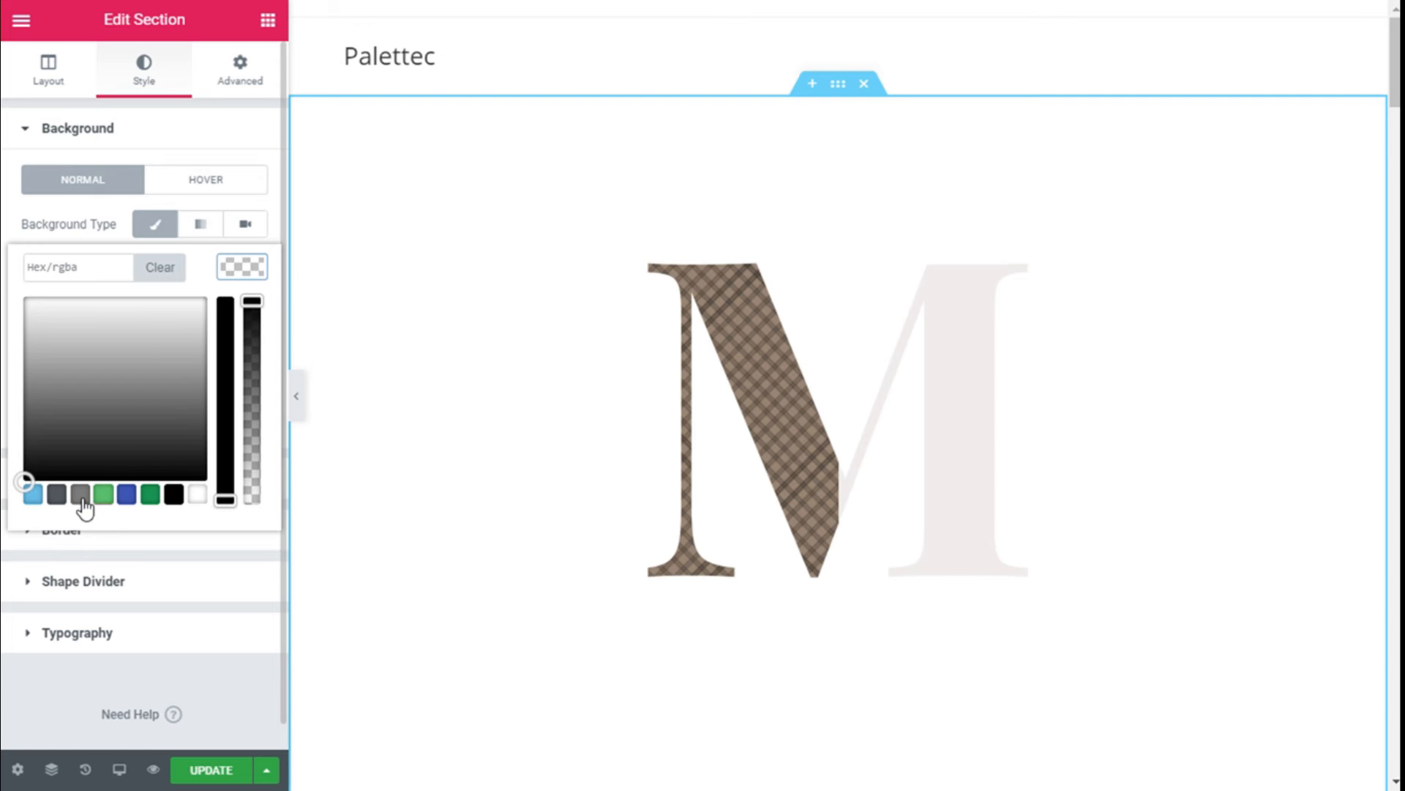
pyautogui.click(33, 495)
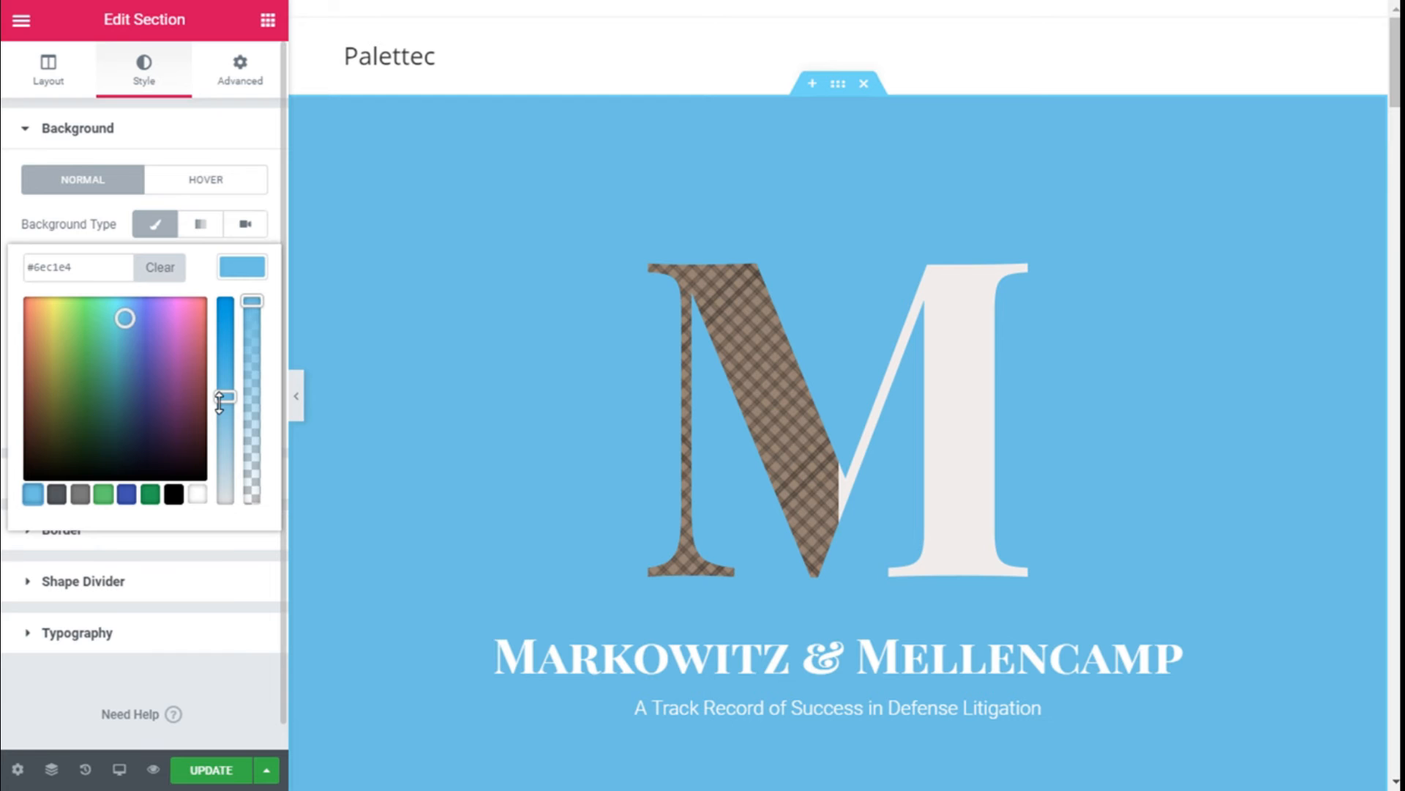
pyautogui.moveTo(222, 396); pyautogui.dragTo(225, 352)
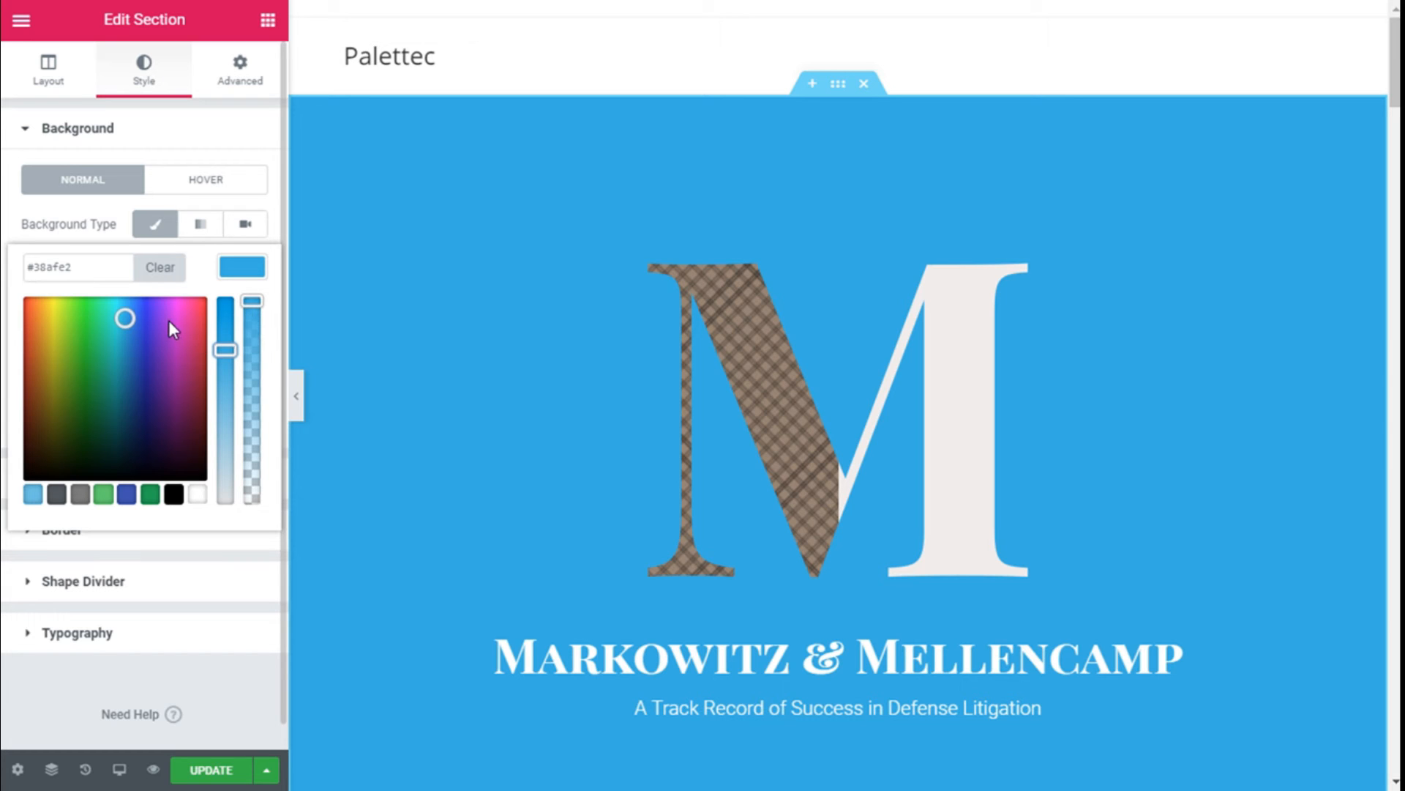
pyautogui.click(242, 268)
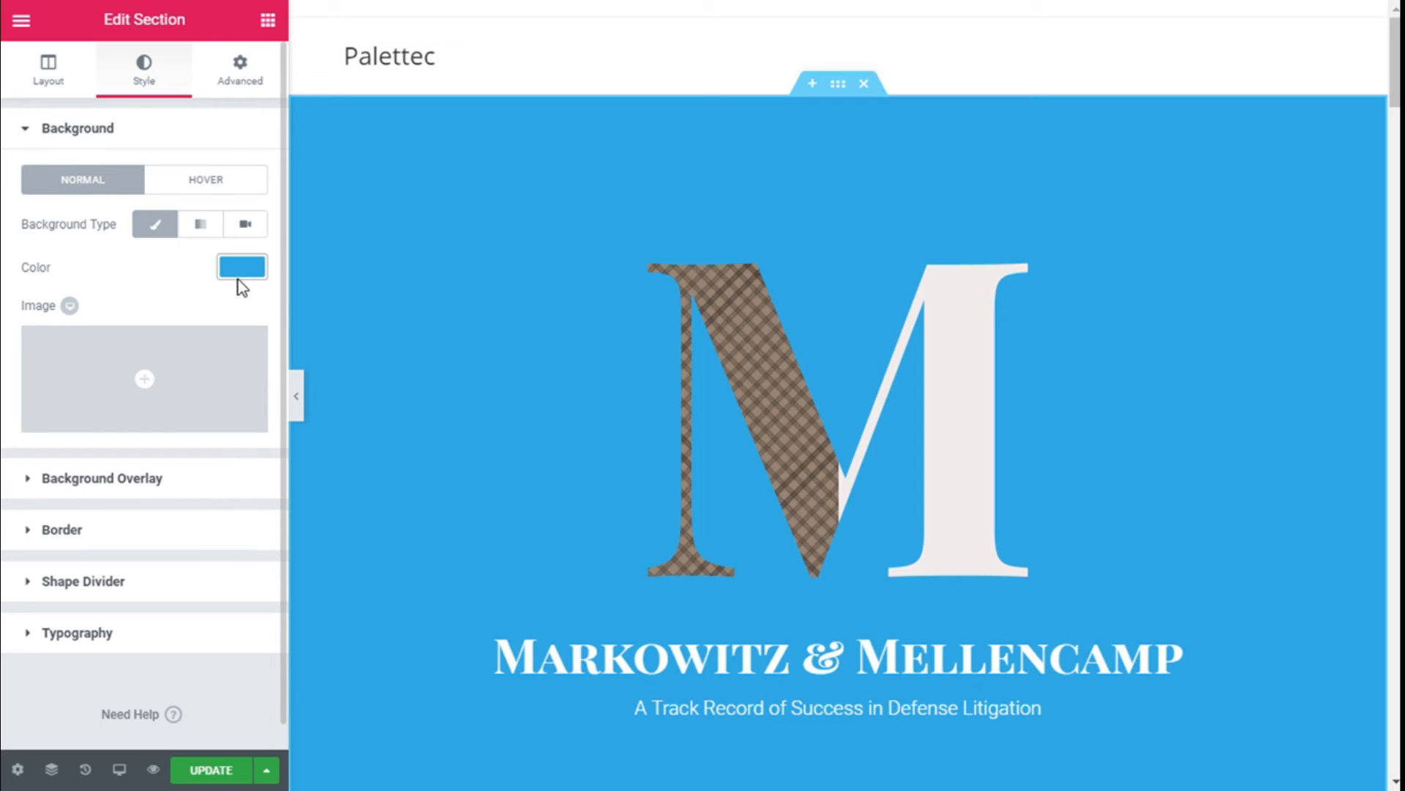
# Replace the title of the heading below the M logo with "Home page", try left alignment on it, and set it back to center.
pyautogui.scroll(-3, 994, 120)
pyautogui.scroll(-2, 994, 122)
pyautogui.click(828, 254)
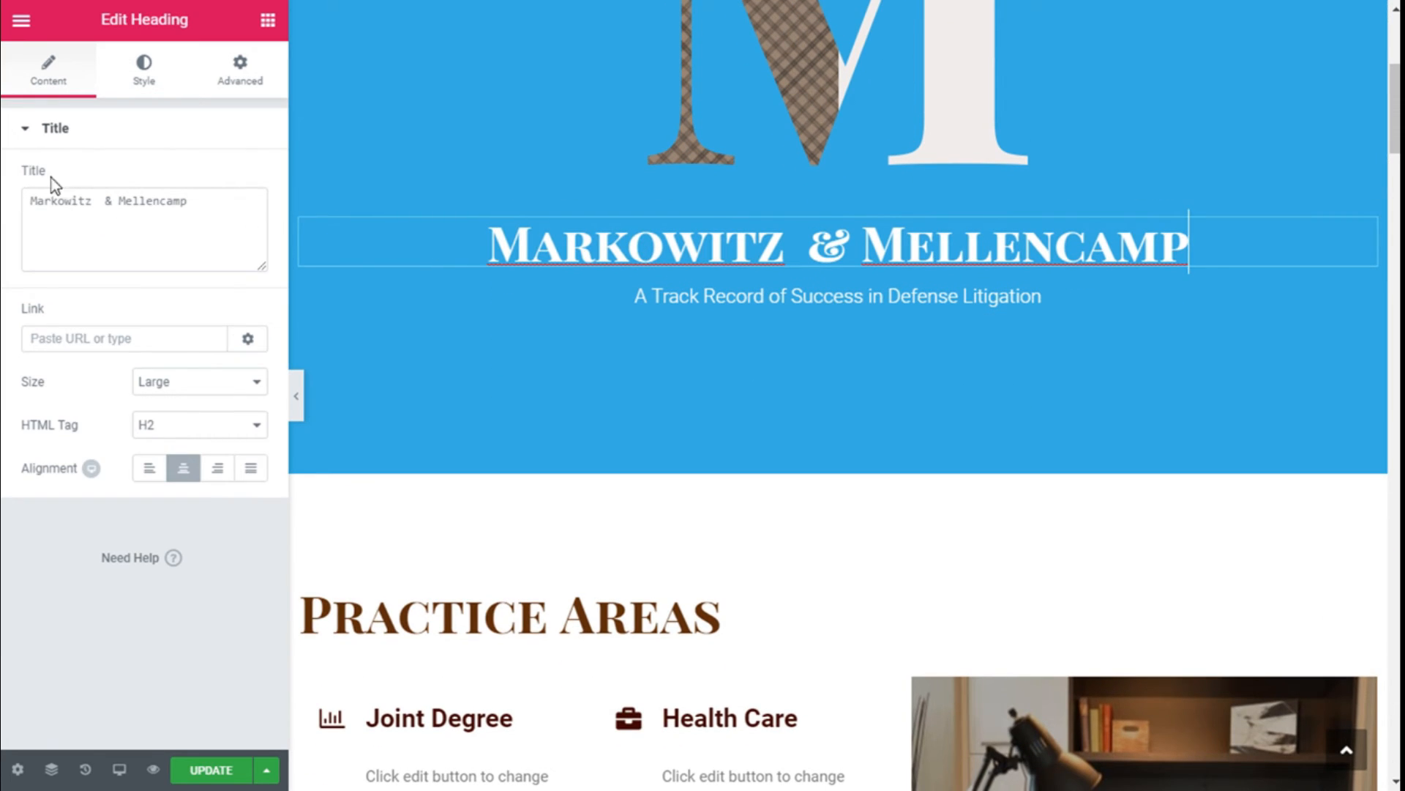
pyautogui.click(200, 191)
pyautogui.press('BackSpace')
pyautogui.press('BackSpace')
pyautogui.press('BackSpace')
pyautogui.press('BackSpace')
pyautogui.press('BackSpace')
pyautogui.press('BackSpace')
pyautogui.press('BackSpace')
pyautogui.press('BackSpace')
pyautogui.press('BackSpace')
pyautogui.press('BackSpace')
pyautogui.press('BackSpace')
pyautogui.press('BackSpace')
pyautogui.press('BackSpace')
pyautogui.press('BackSpace')
pyautogui.press('BackSpace')
pyautogui.press('BackSpace')
pyautogui.press('BackSpace')
pyautogui.press('BackSpace')
pyautogui.press('BackSpace')
pyautogui.press('BackSpace')
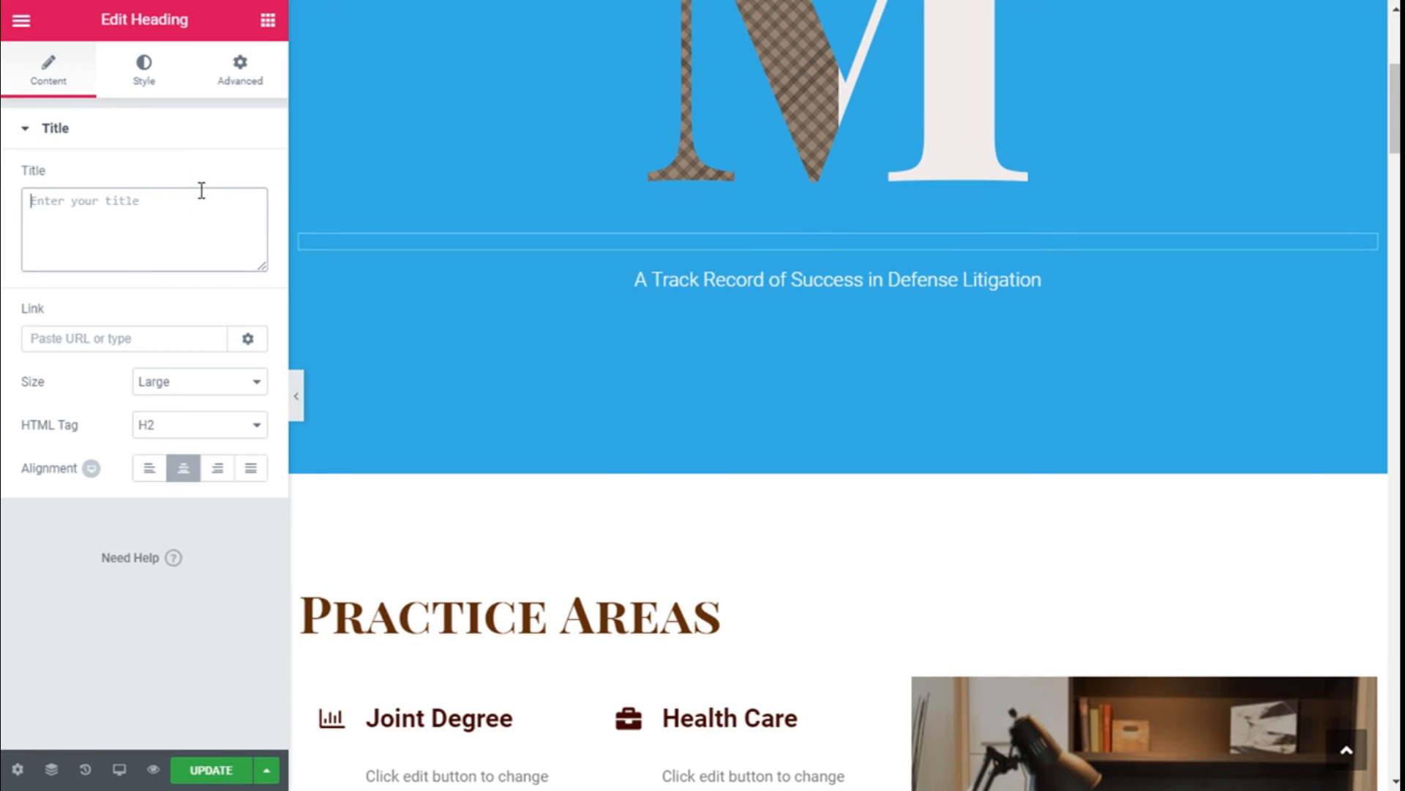
pyautogui.write('H')
pyautogui.write('oem')
pyautogui.press('BackSpace')
pyautogui.press('BackSpace')
pyautogui.write('me page')
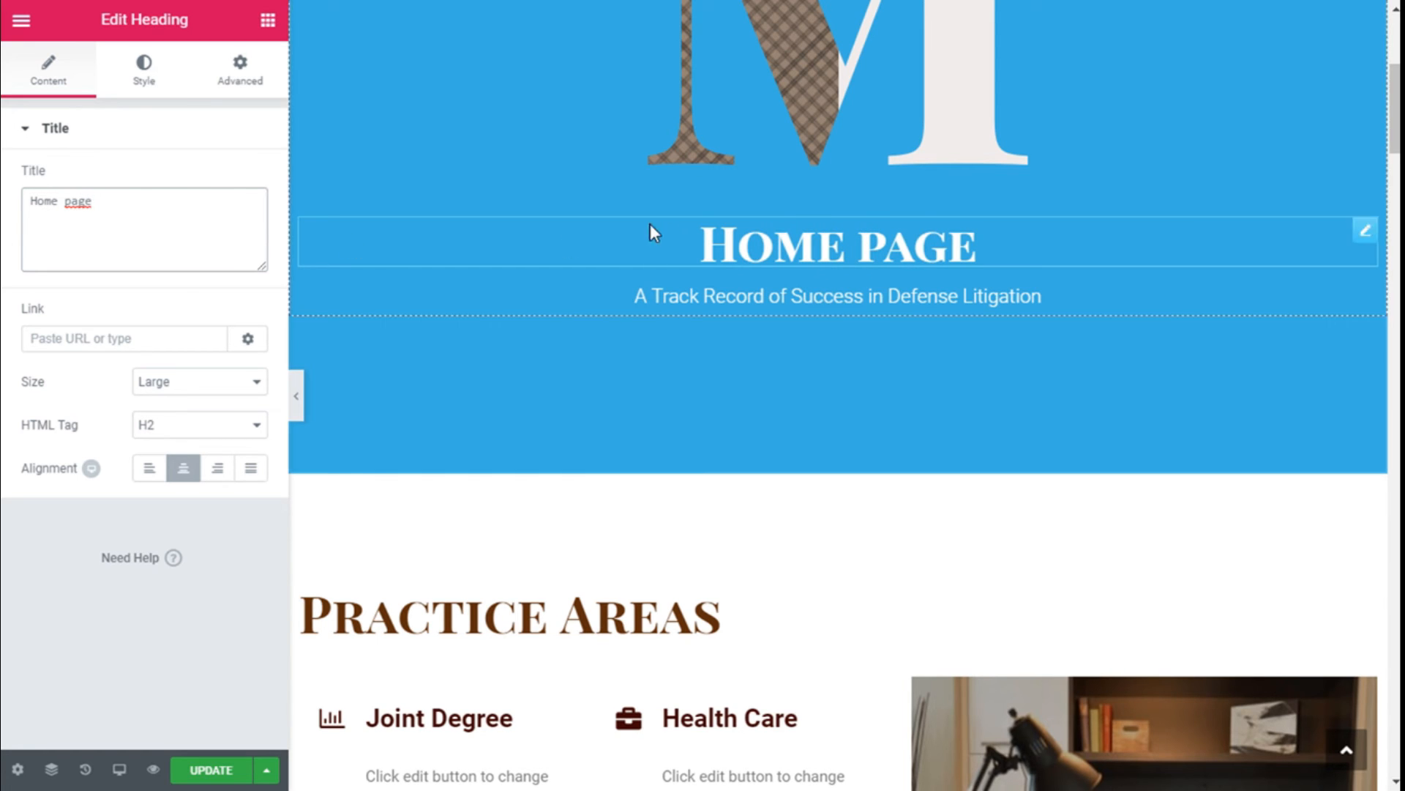
pyautogui.click(150, 470)
pyautogui.click(182, 476)
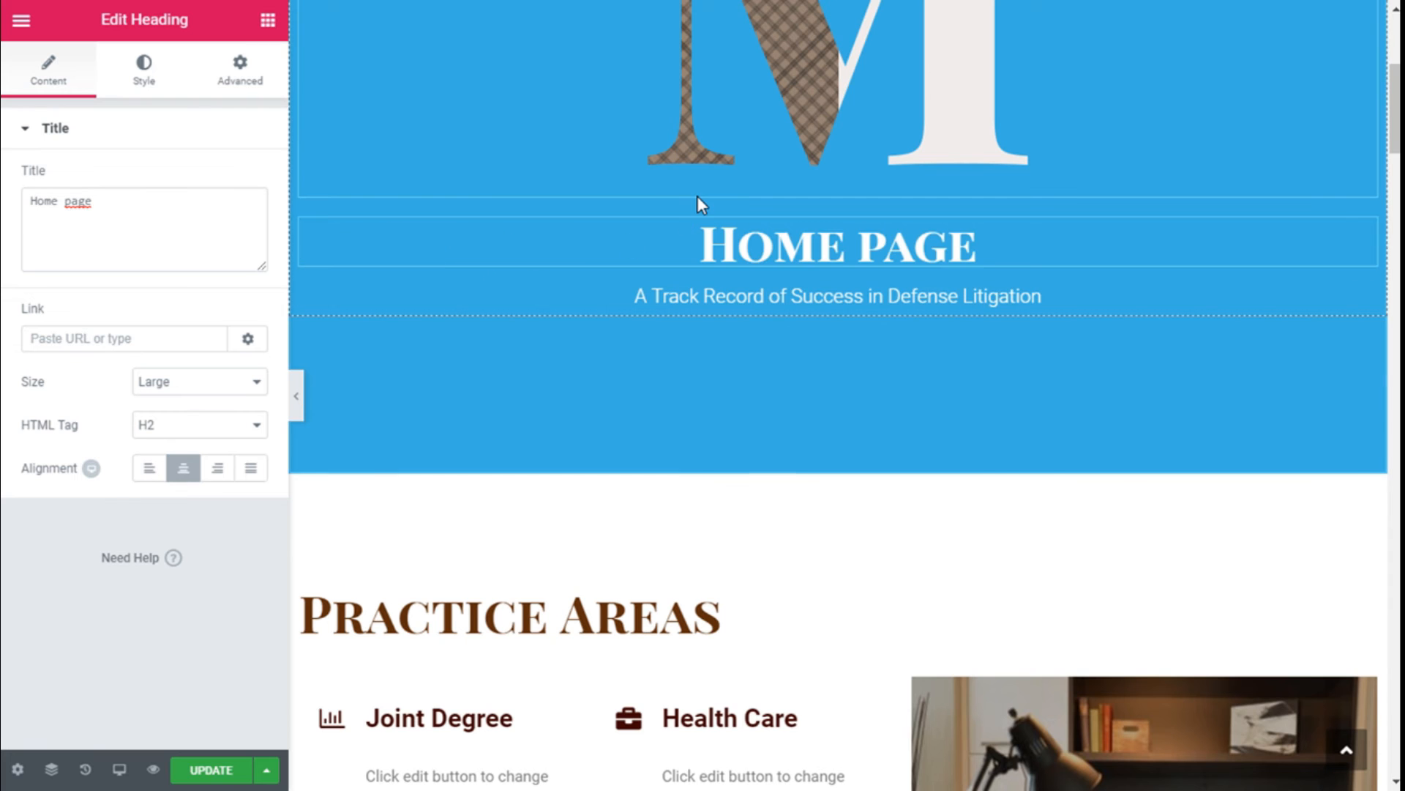
# Move the Practice Areas column to the other side of the office chair image column.
pyautogui.scroll(-3, 696, 199)
pyautogui.scroll(-2, 697, 197)
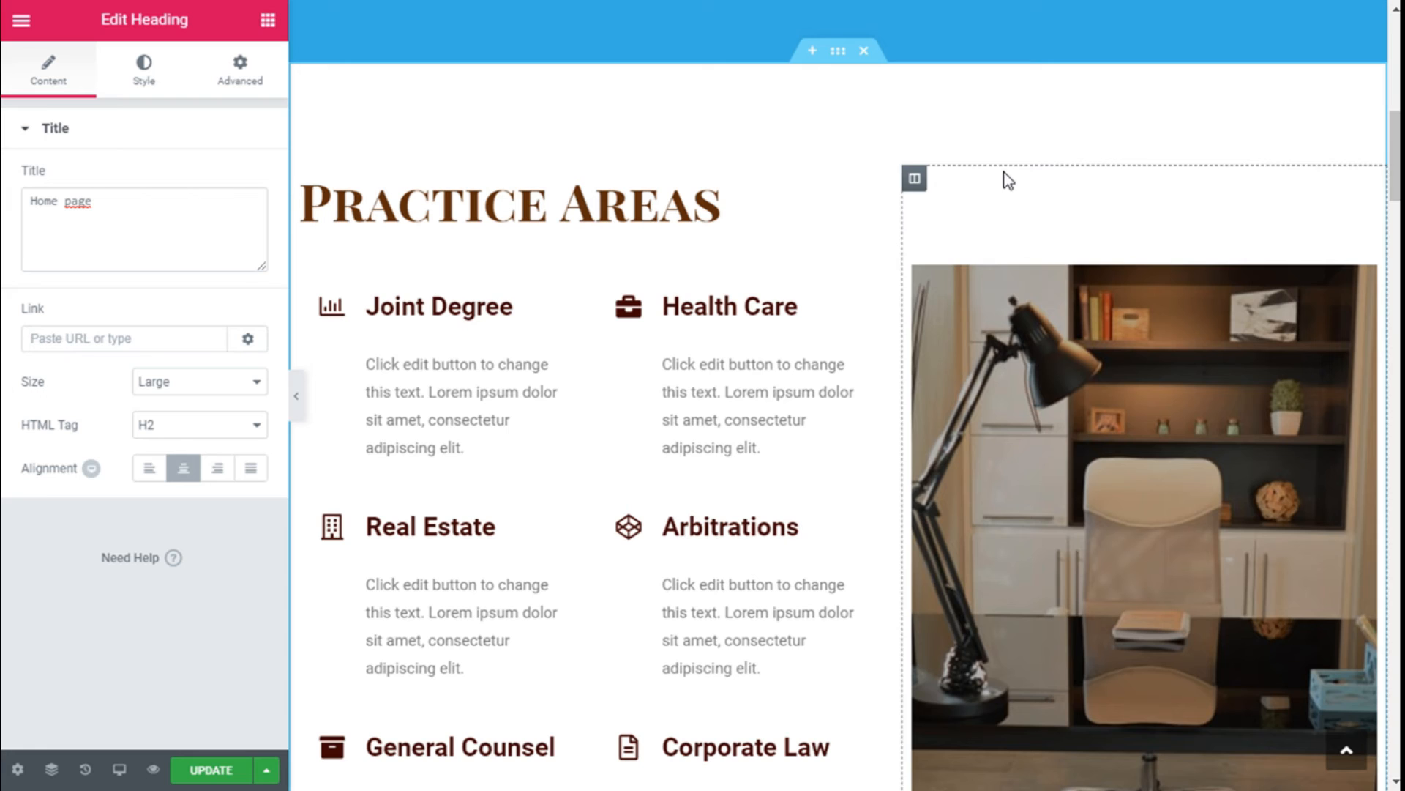
pyautogui.click(407, 169)
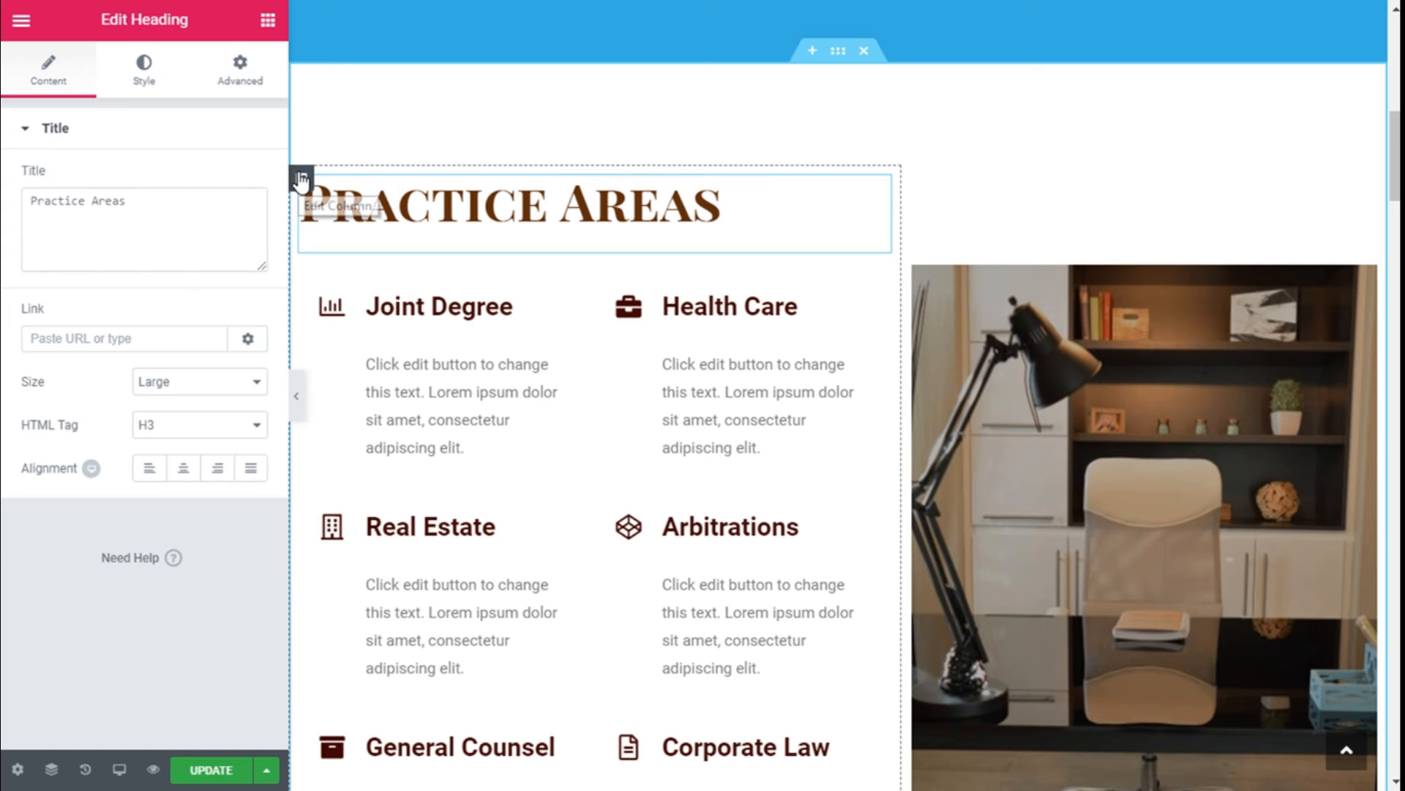
pyautogui.moveTo(300, 179); pyautogui.dragTo(997, 211)
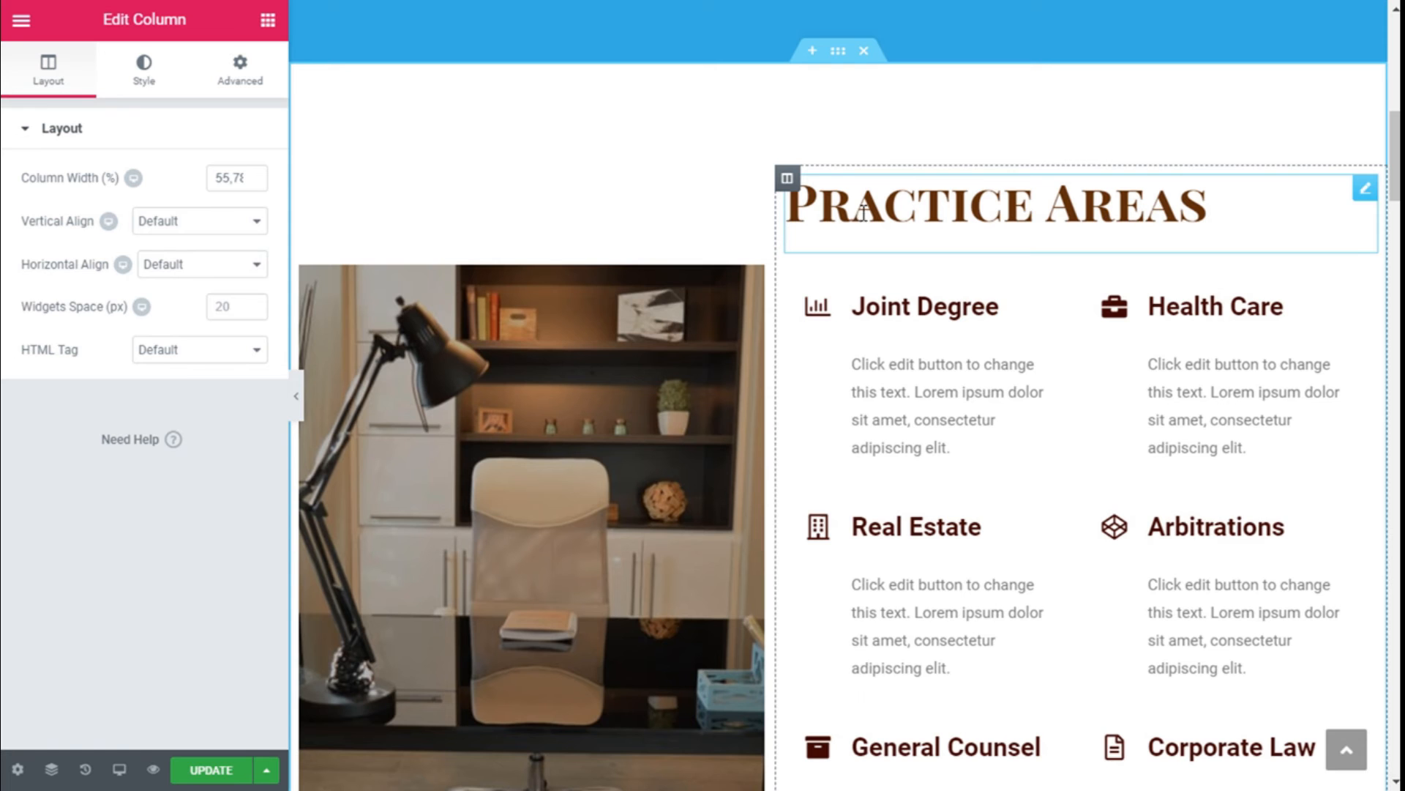
# Add a Button widget below the practice areas list in the same column and align it to the center.
pyautogui.scroll(-5, 480, 195)
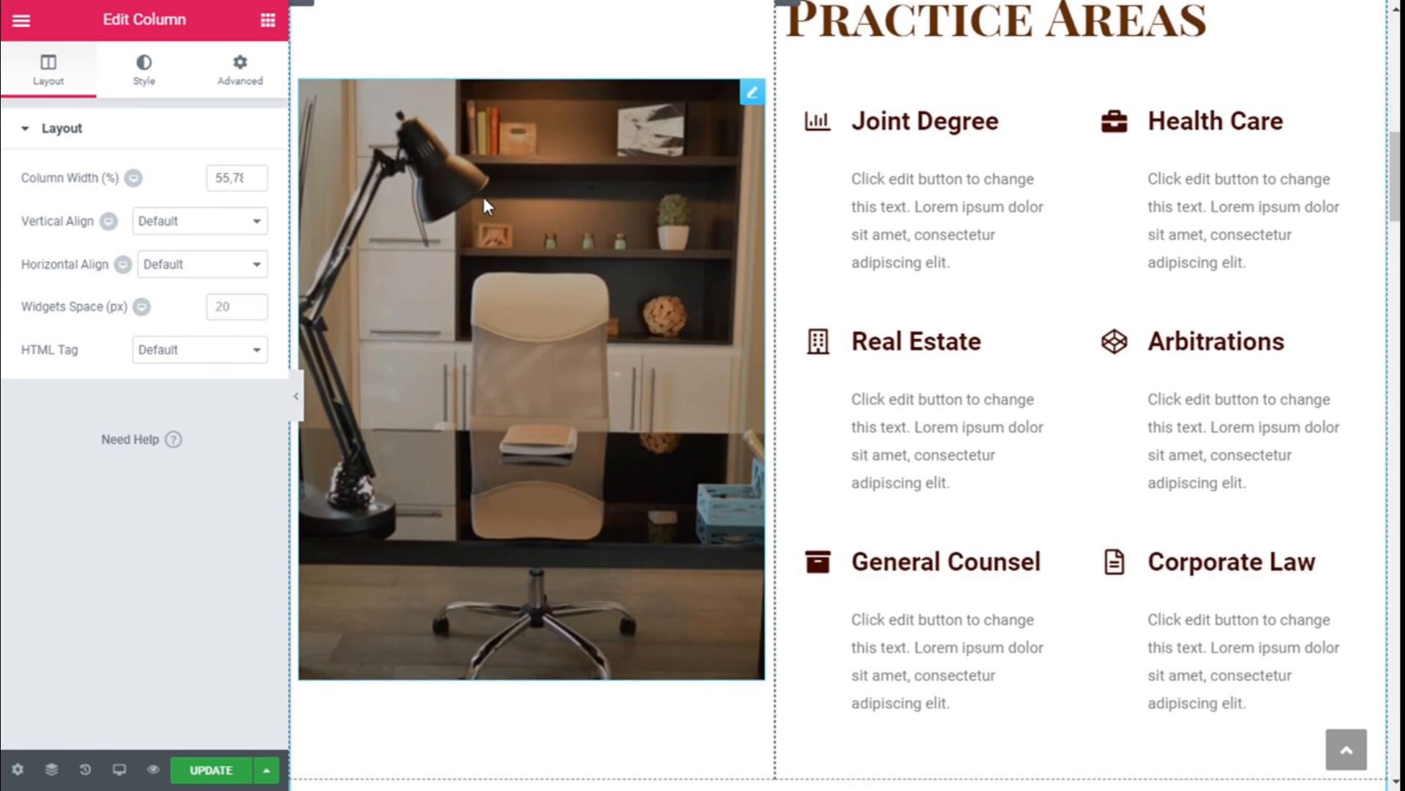
pyautogui.scroll(-5, 483, 197)
pyautogui.scroll(3, 485, 205)
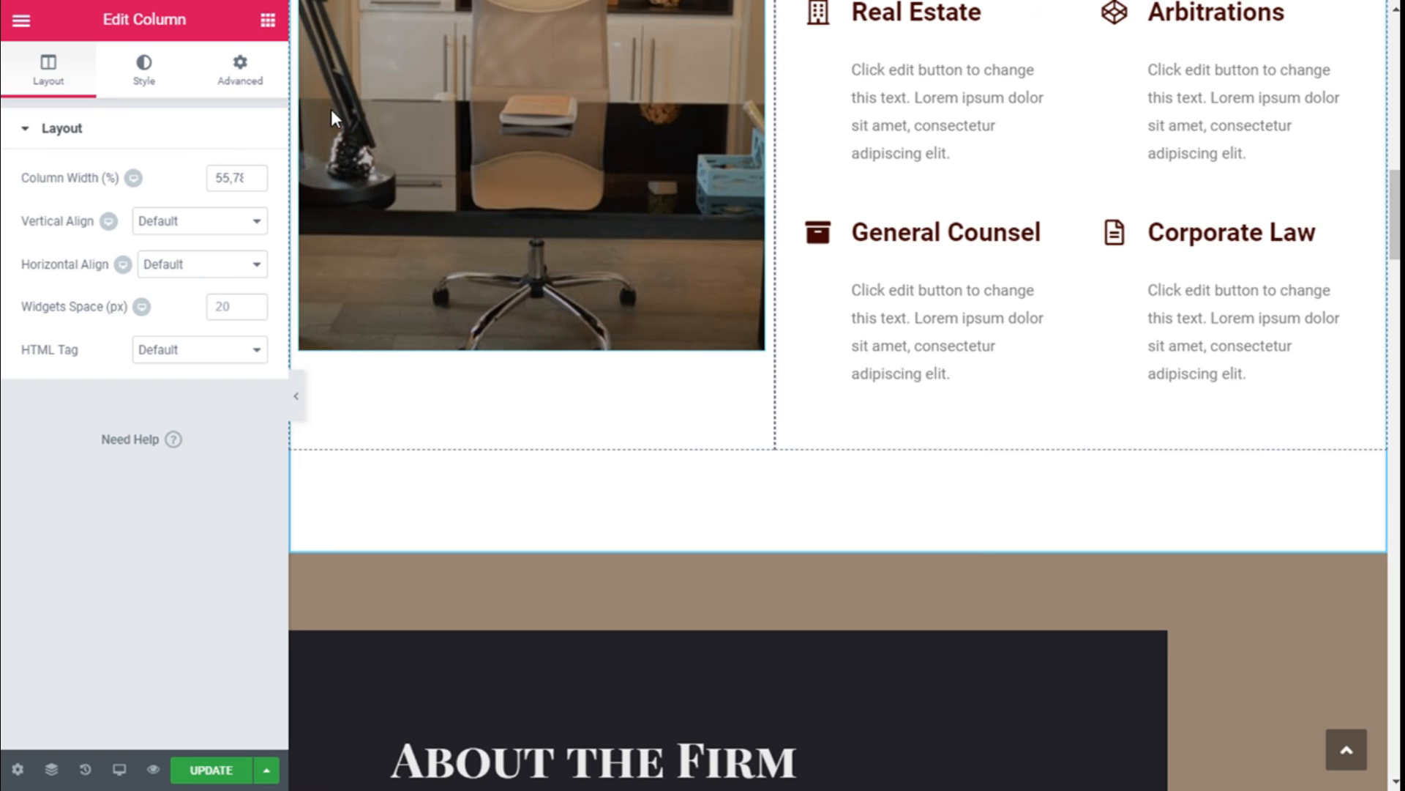
pyautogui.click(268, 21)
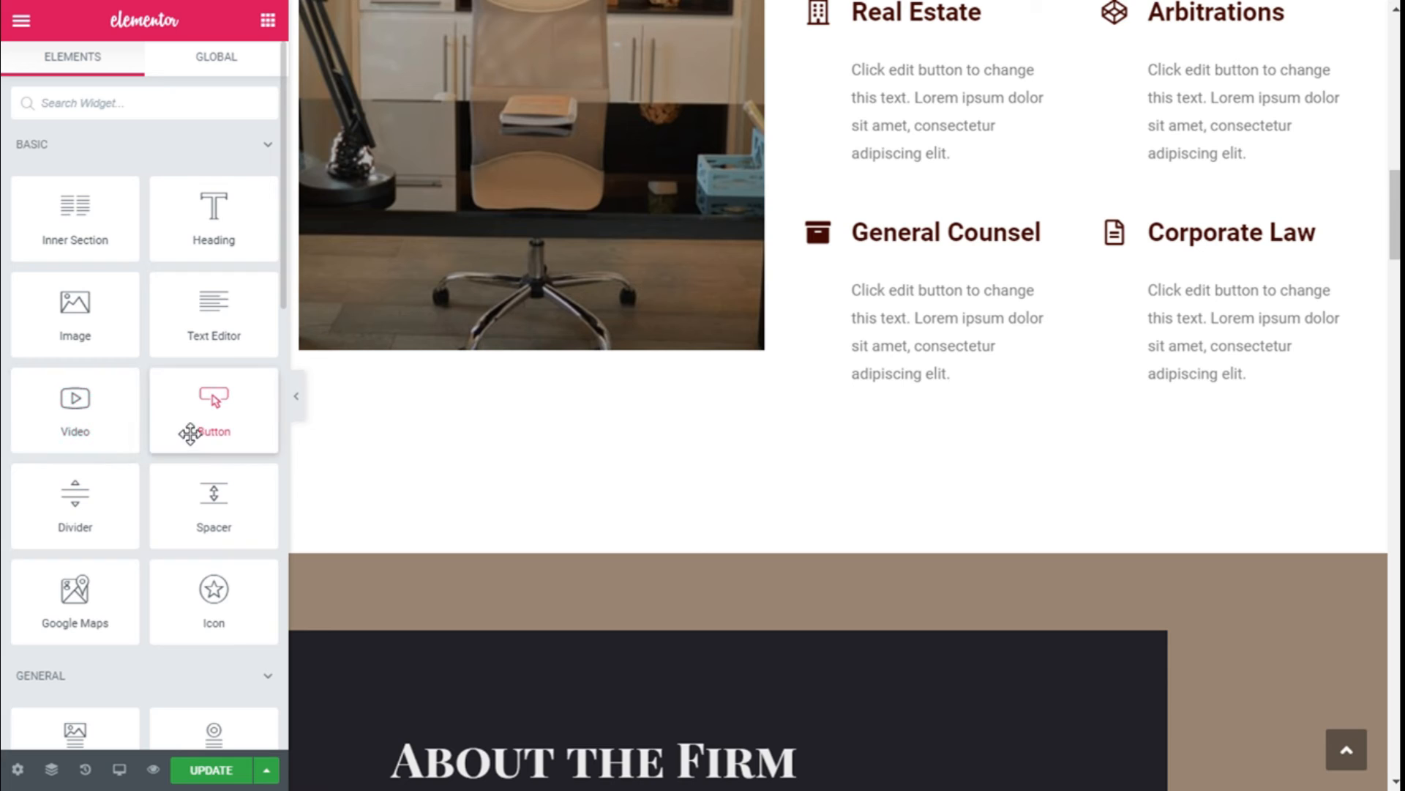
pyautogui.moveTo(207, 399); pyautogui.dragTo(1082, 443)
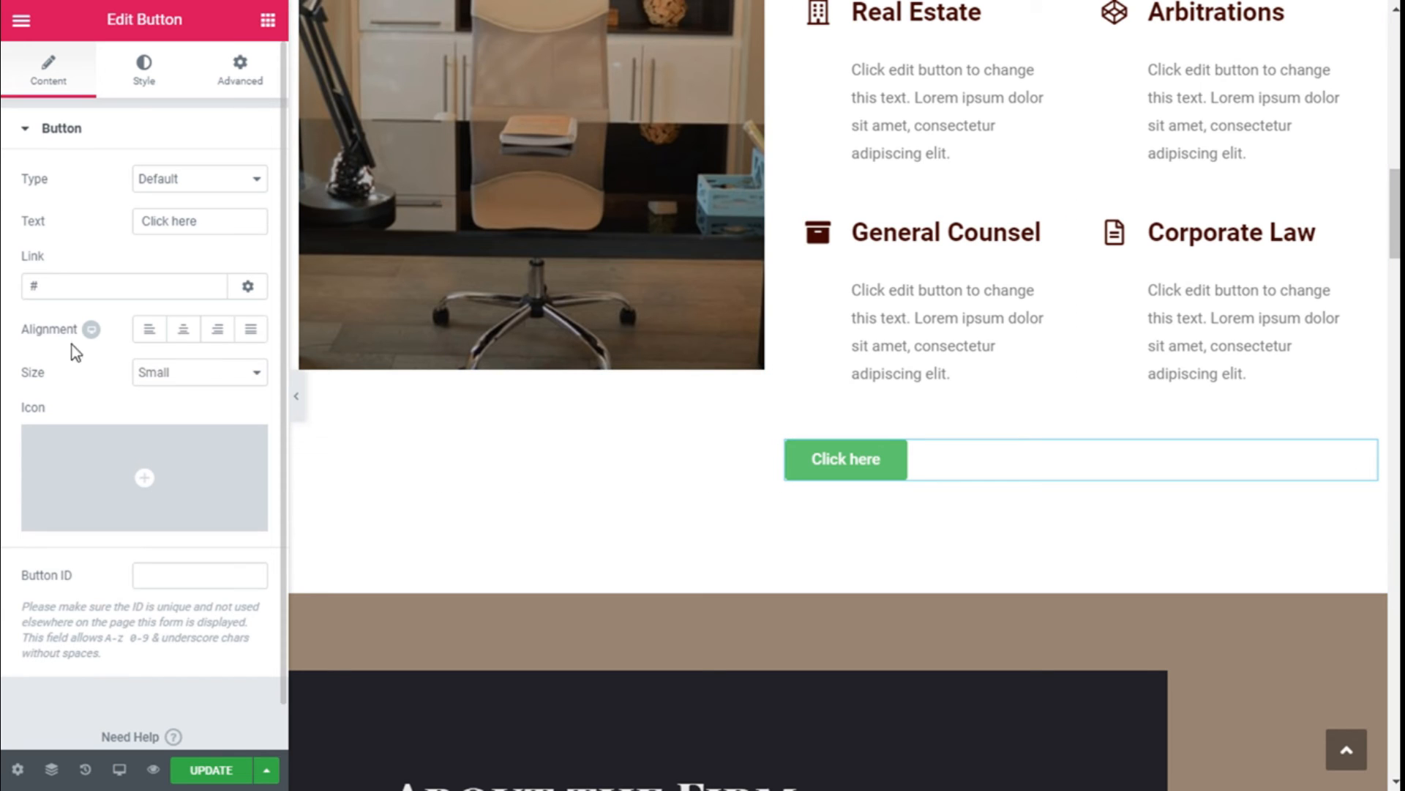
pyautogui.click(184, 331)
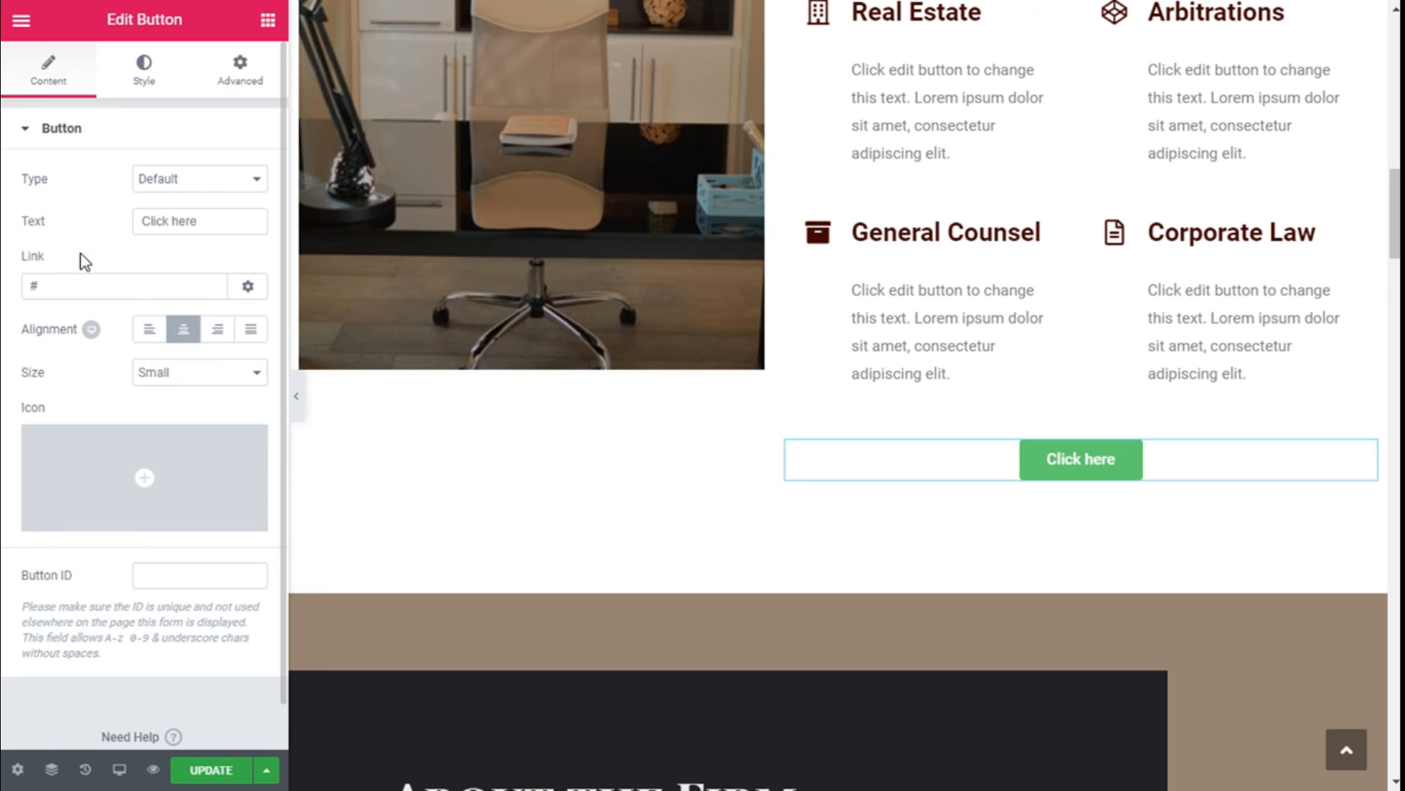
# Change the new button's text to "Button".
pyautogui.click(218, 219)
pyautogui.press('BackSpace')
pyautogui.press('BackSpace')
pyautogui.press('BackSpace')
pyautogui.press('BackSpace')
pyautogui.press('BackSpace')
pyautogui.press('BackSpace')
pyautogui.press('BackSpace')
pyautogui.press('BackSpace')
pyautogui.press('BackSpace')
pyautogui.press('BackSpace')
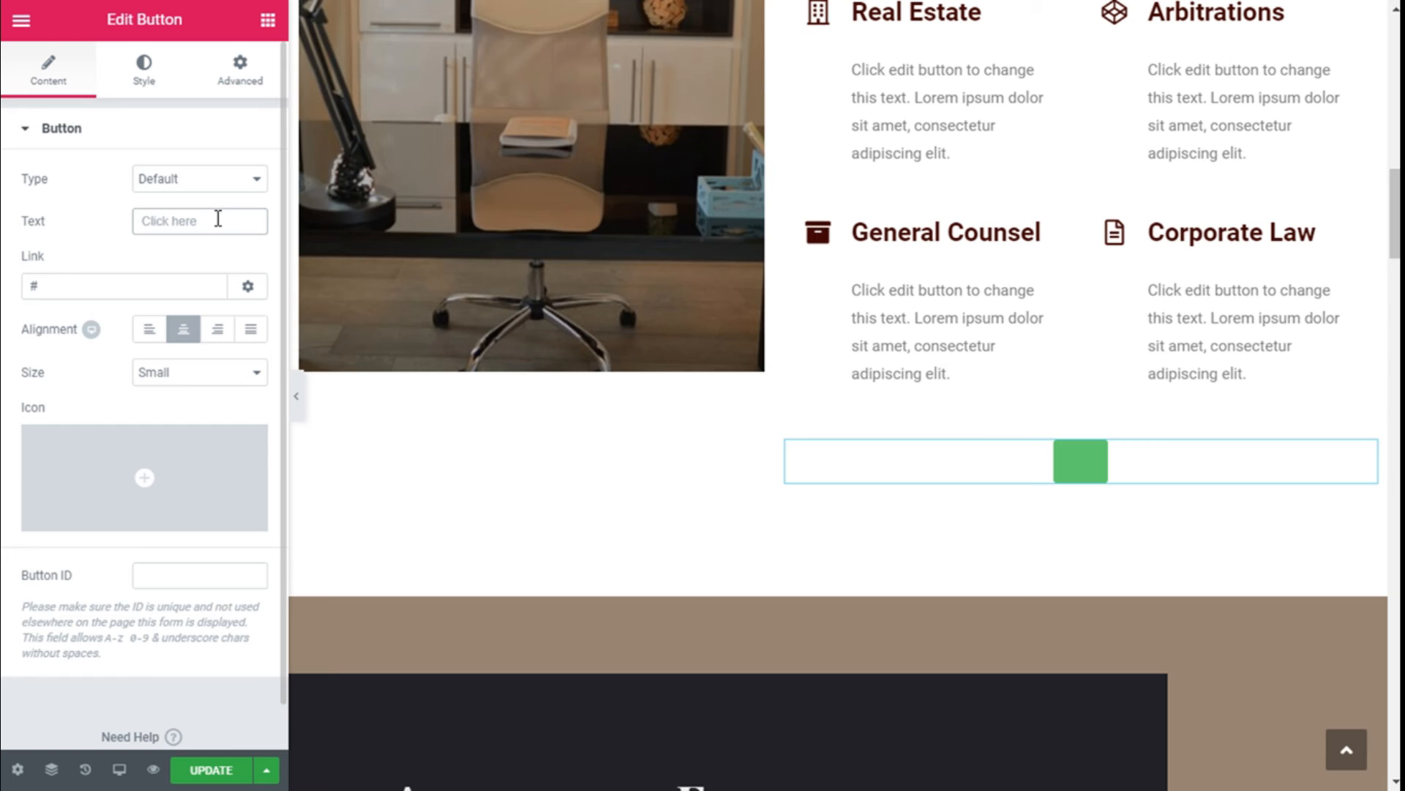
pyautogui.write('B')
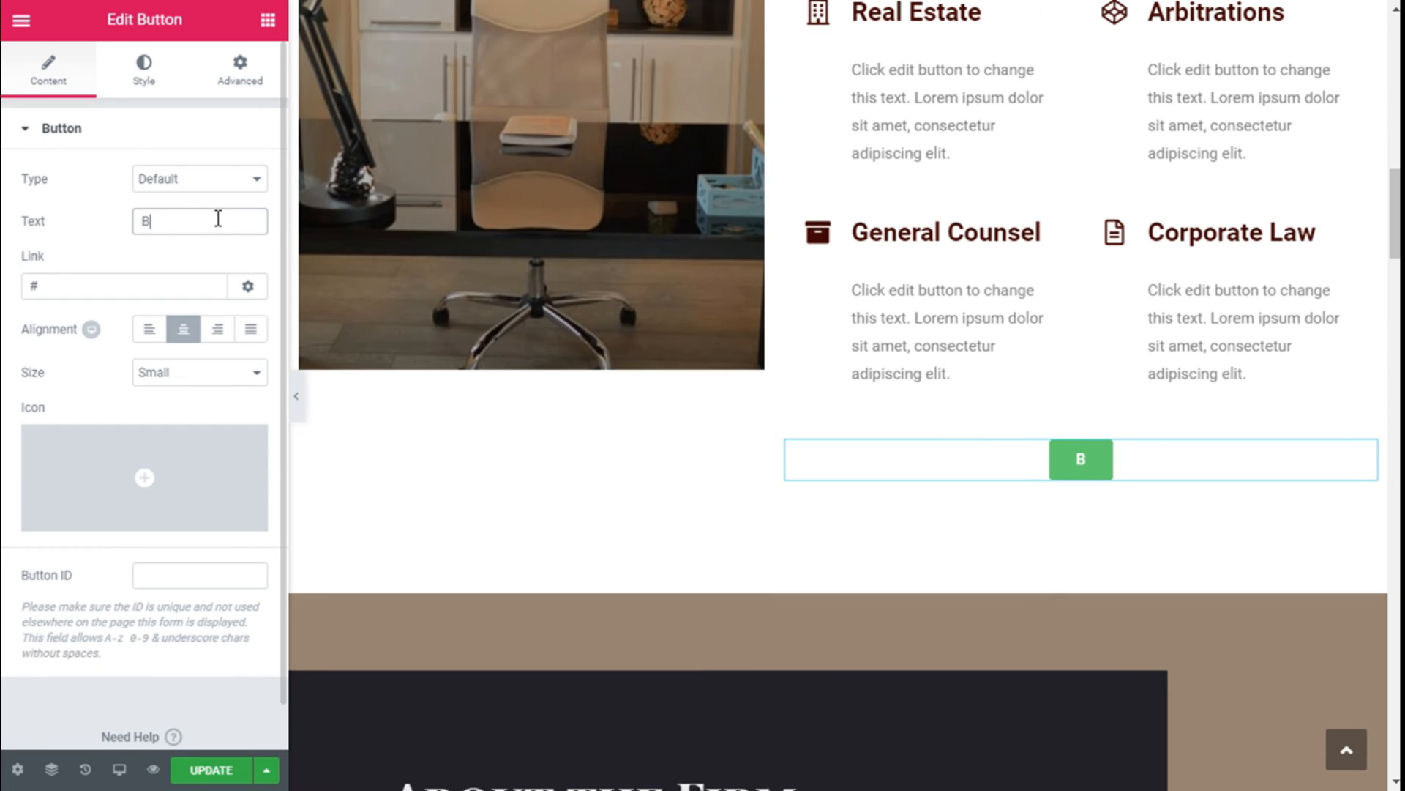
pyautogui.write('utton')
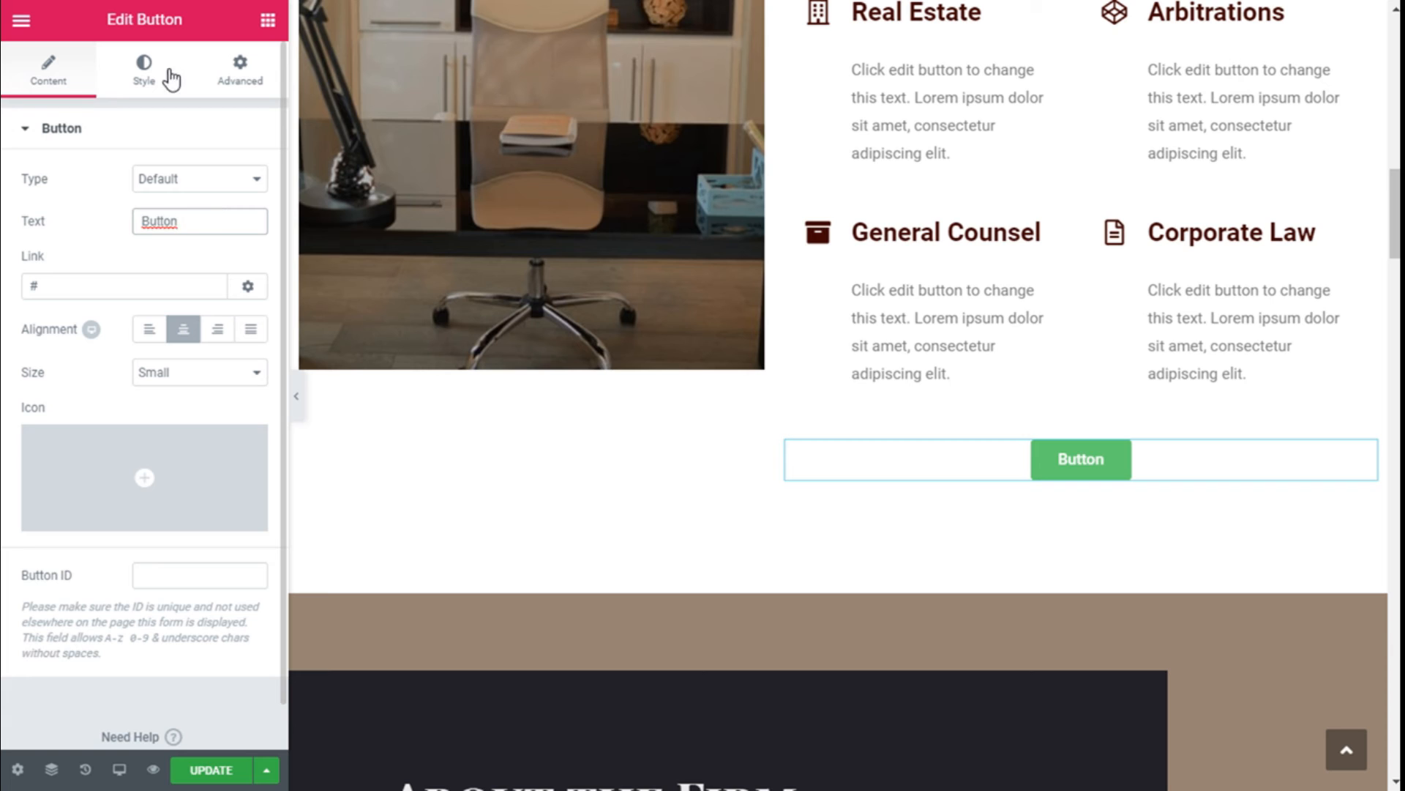
# Set the button's normal text color to black #000000 and its background color to blue #4054b2.
pyautogui.click(143, 69)
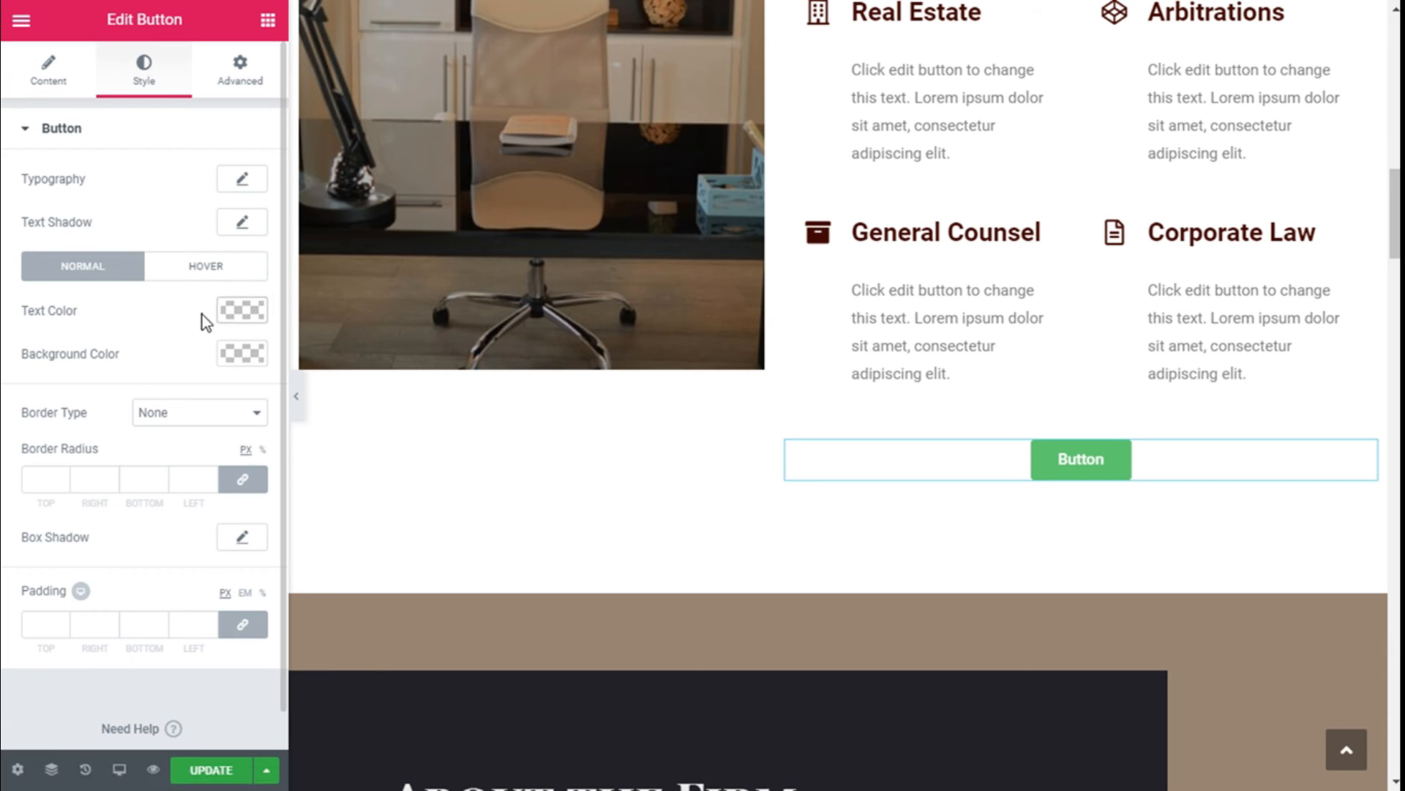
pyautogui.click(233, 312)
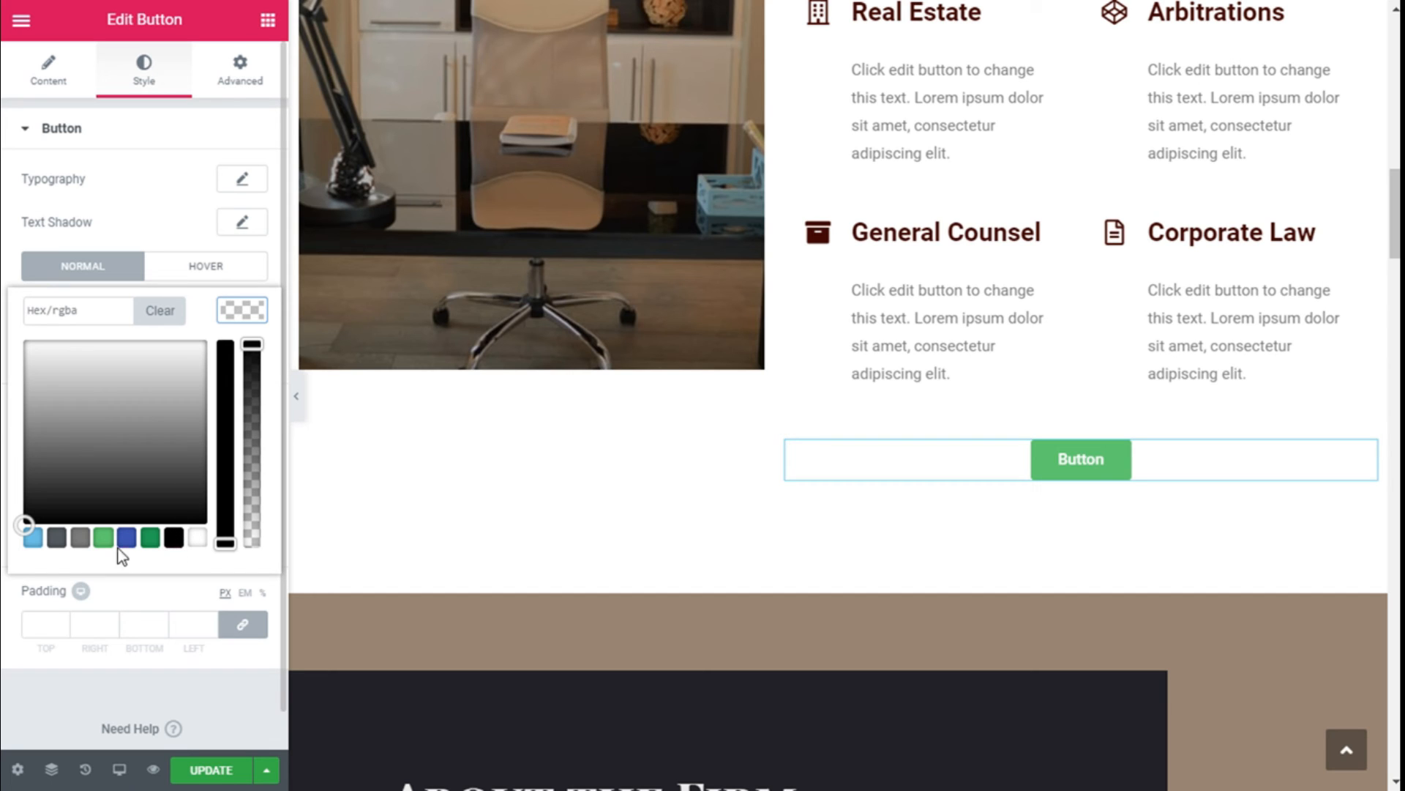
pyautogui.click(174, 540)
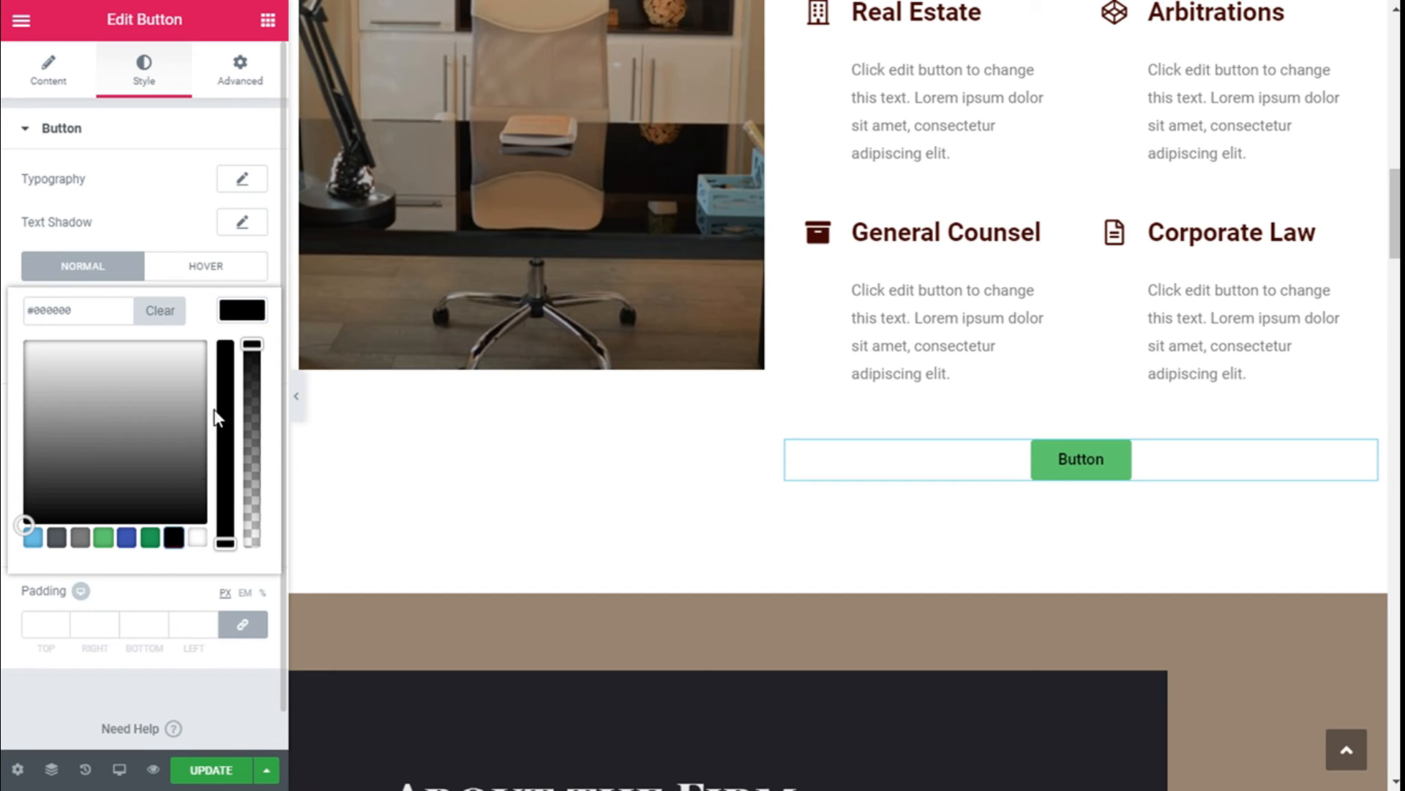
pyautogui.click(233, 314)
pyautogui.click(244, 354)
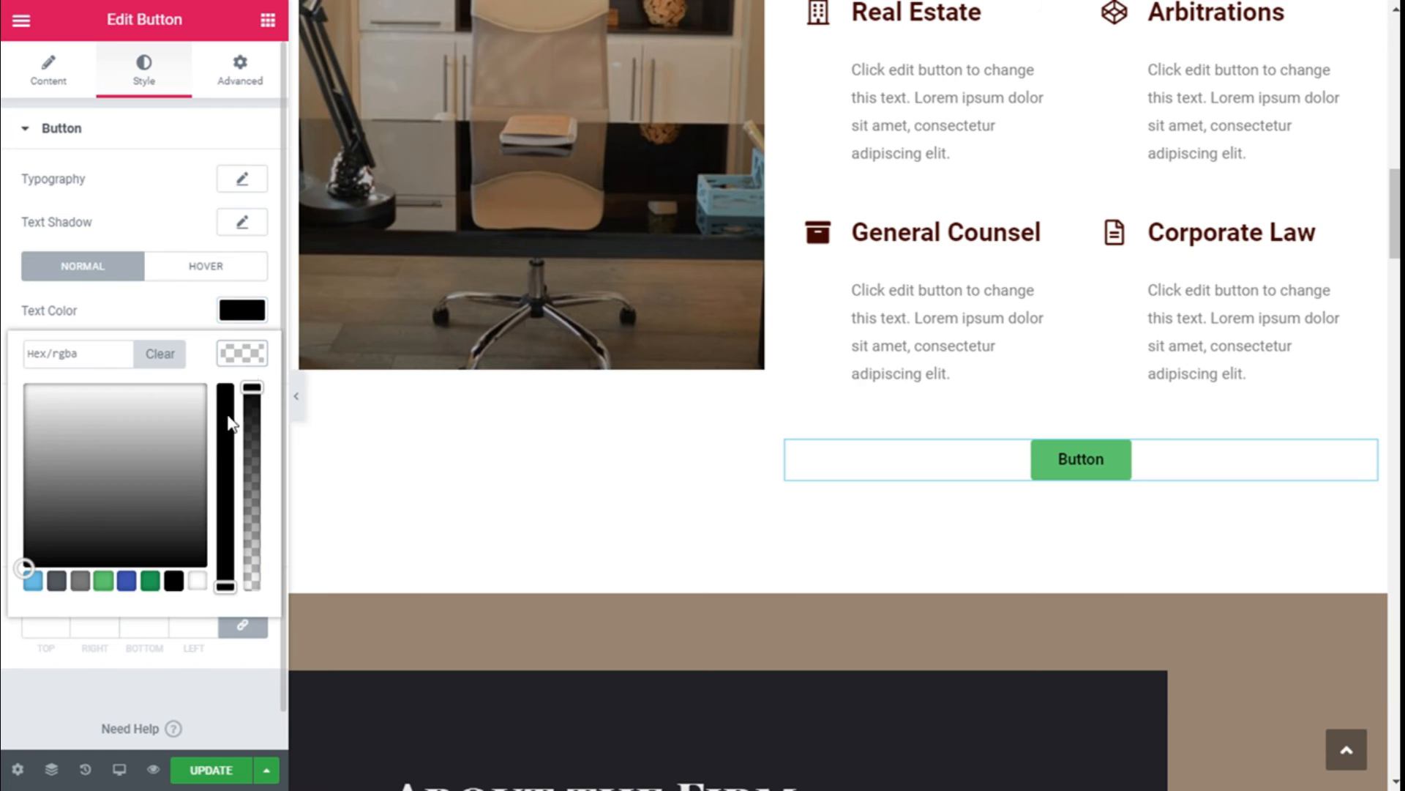
pyautogui.click(127, 581)
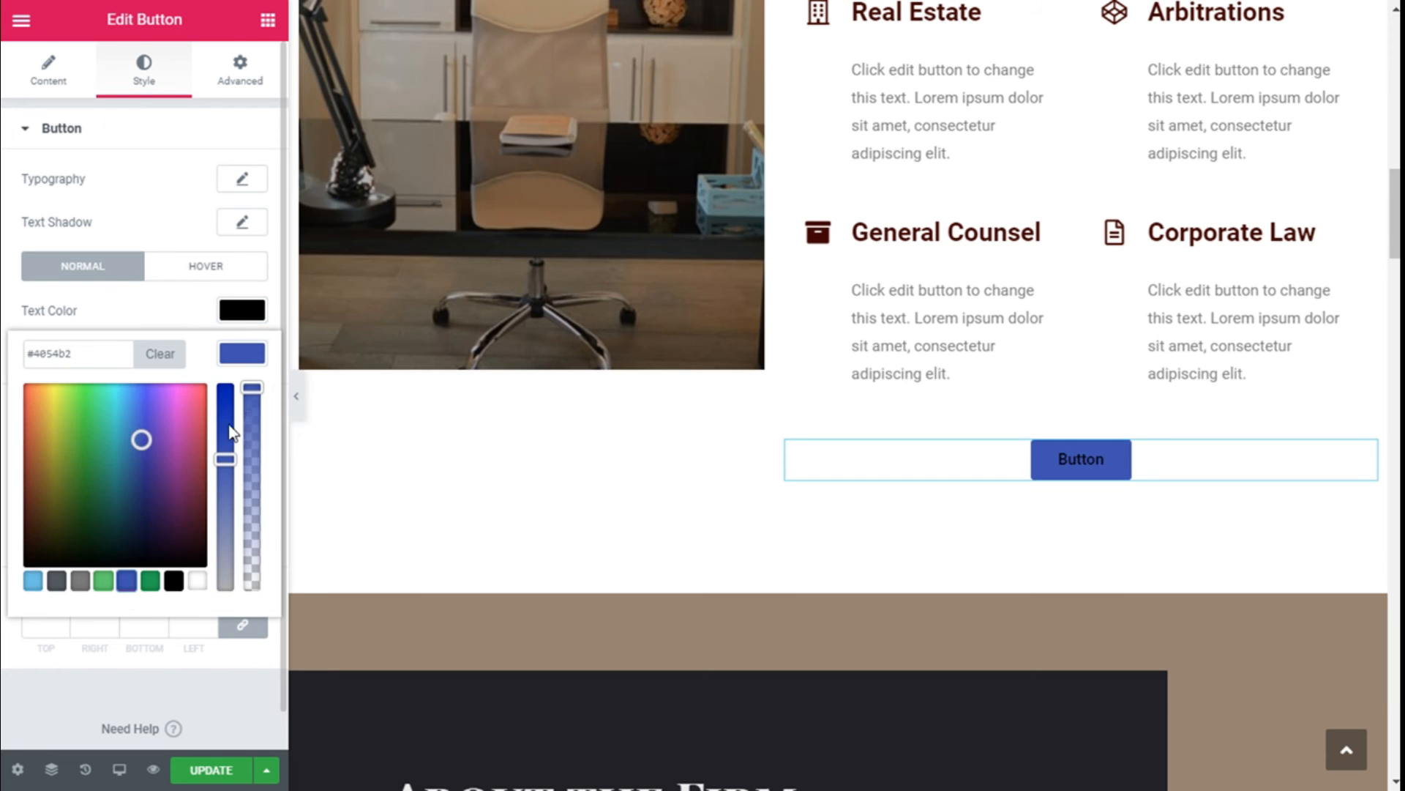
pyautogui.click(249, 357)
# Set the button's hover text color to the preset blue and its hover background color to black #000000.
pyautogui.click(178, 273)
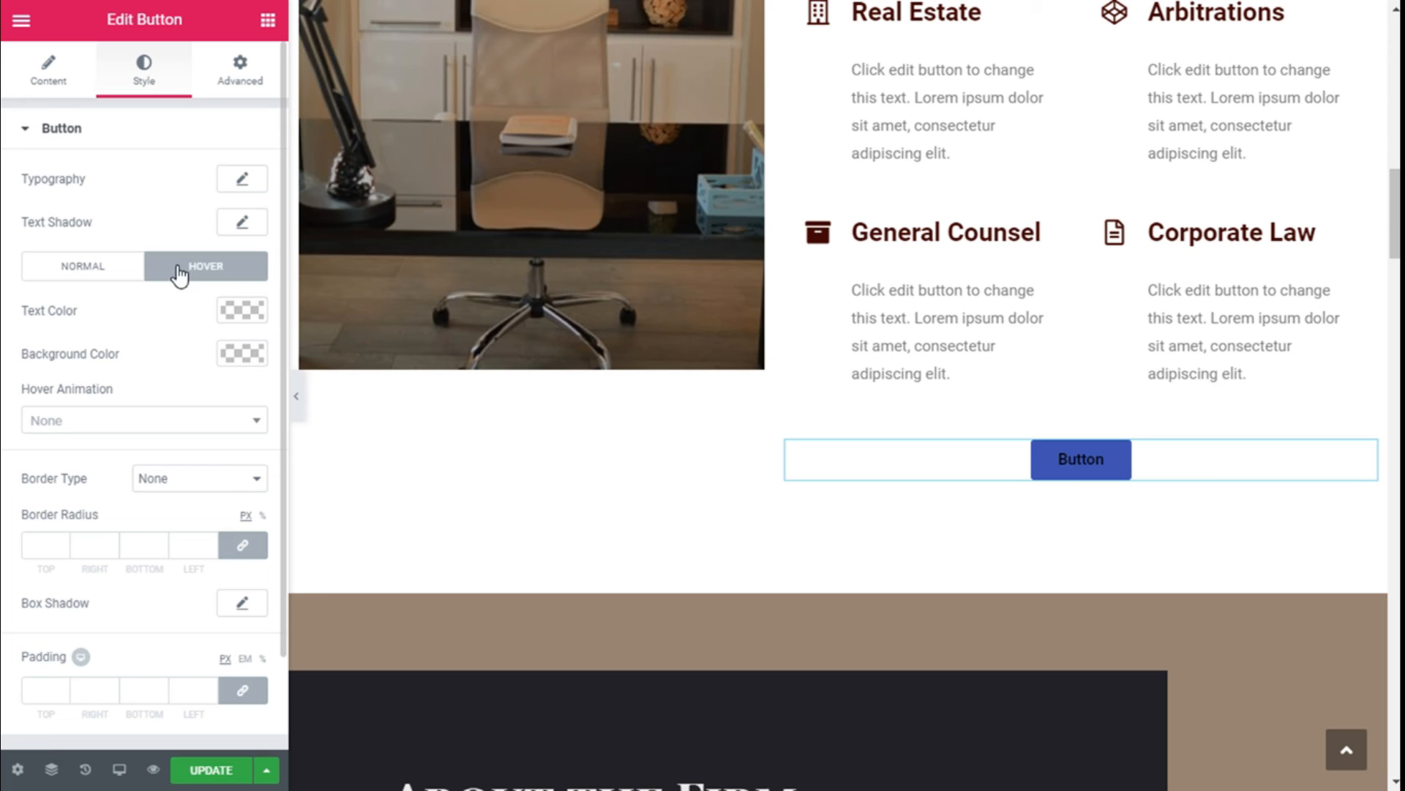
pyautogui.click(246, 309)
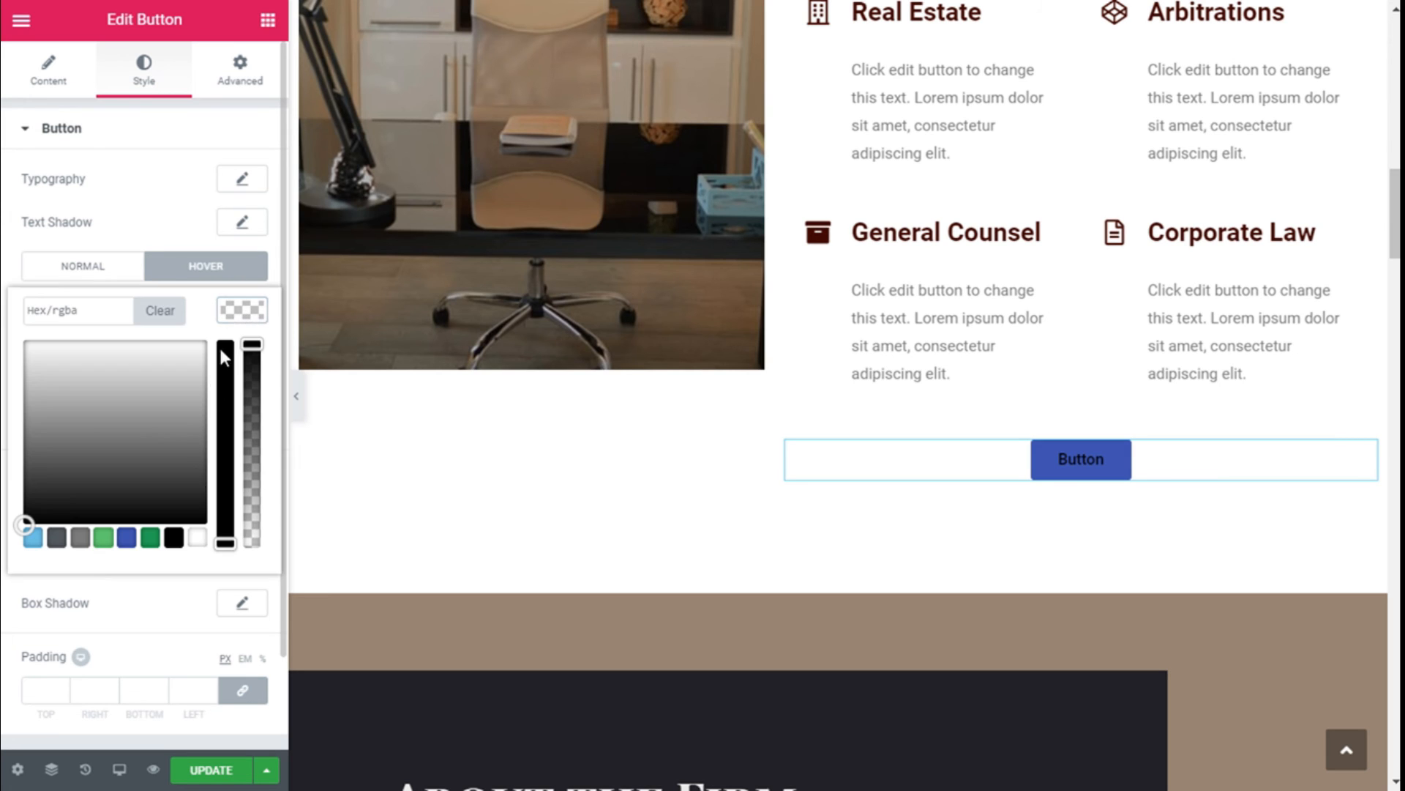
pyautogui.click(126, 539)
pyautogui.click(242, 311)
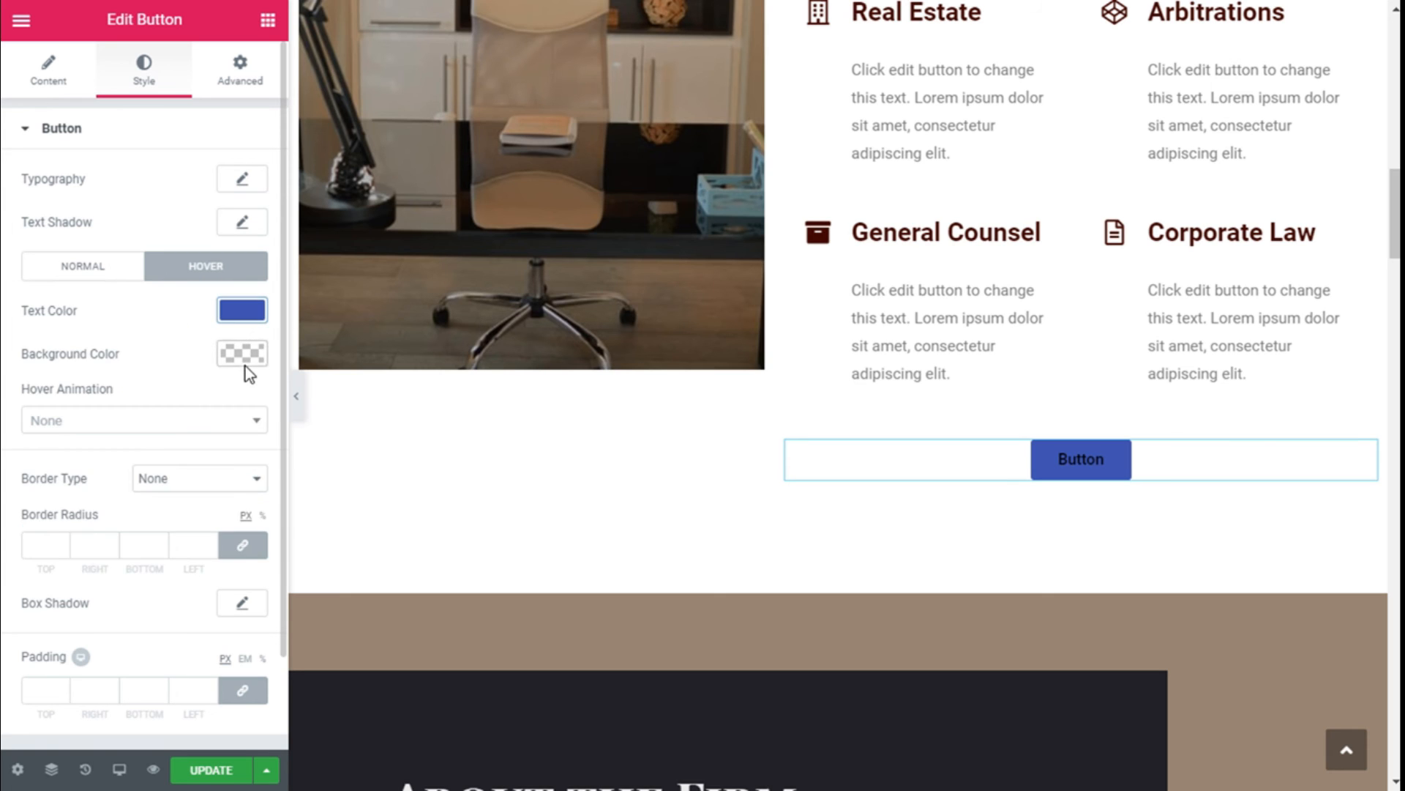
pyautogui.click(245, 358)
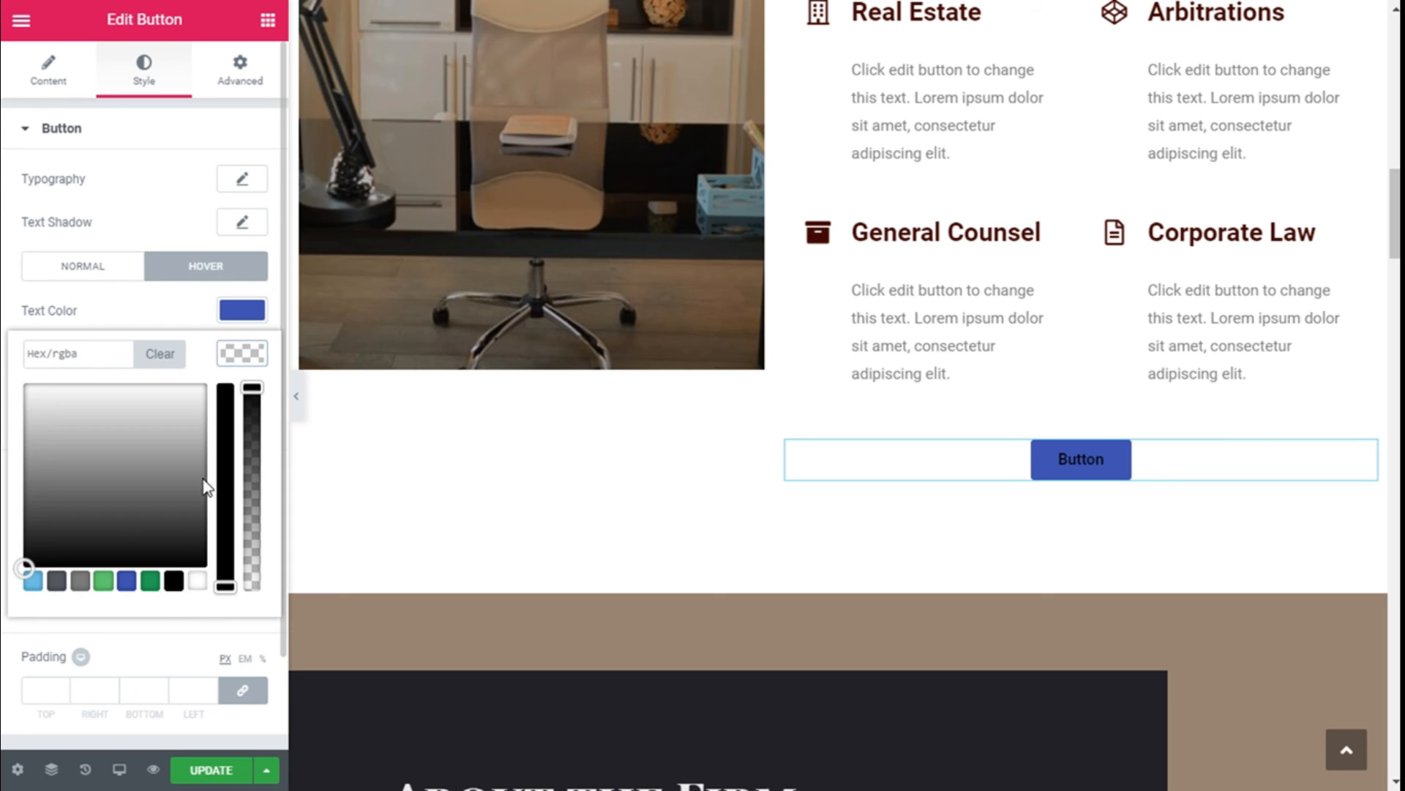
pyautogui.click(174, 581)
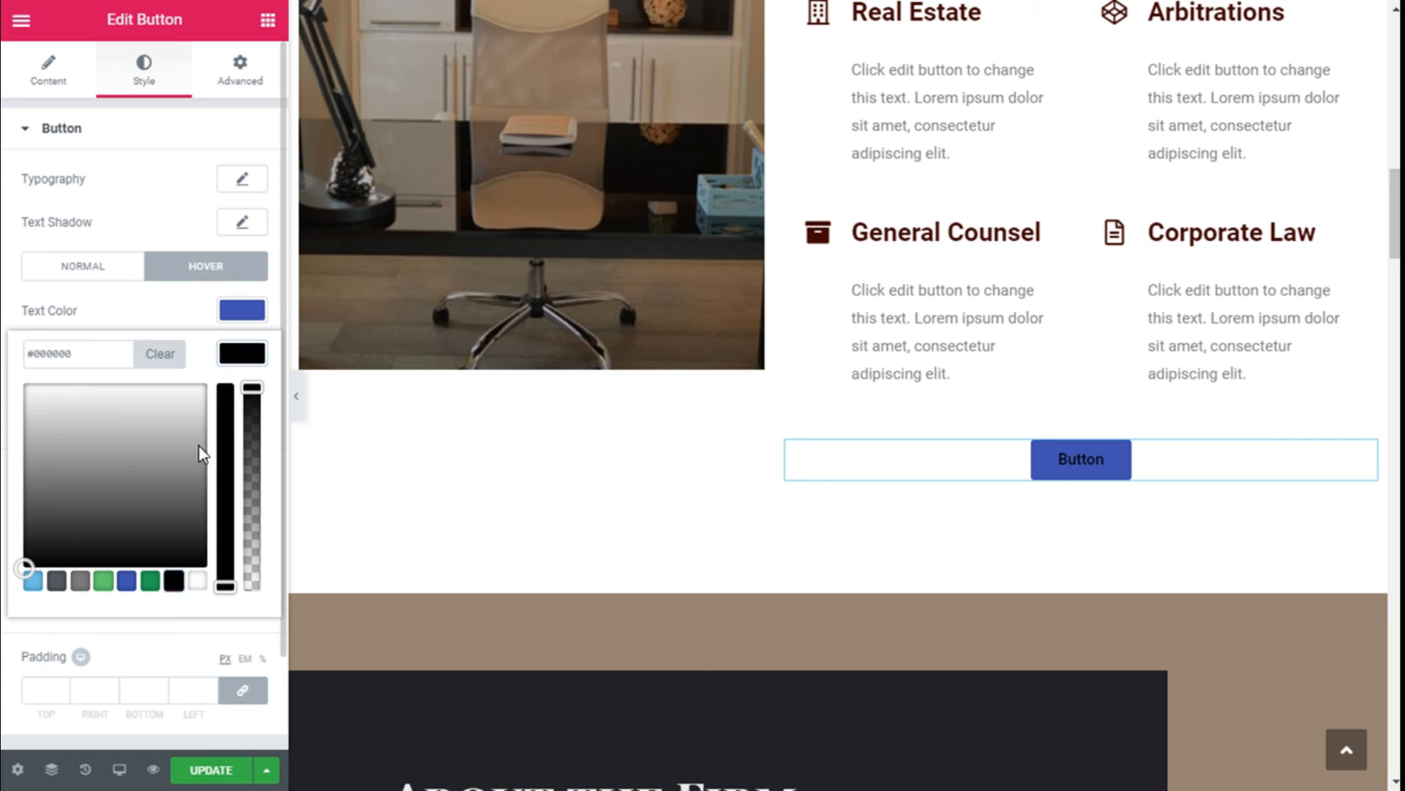
pyautogui.click(242, 353)
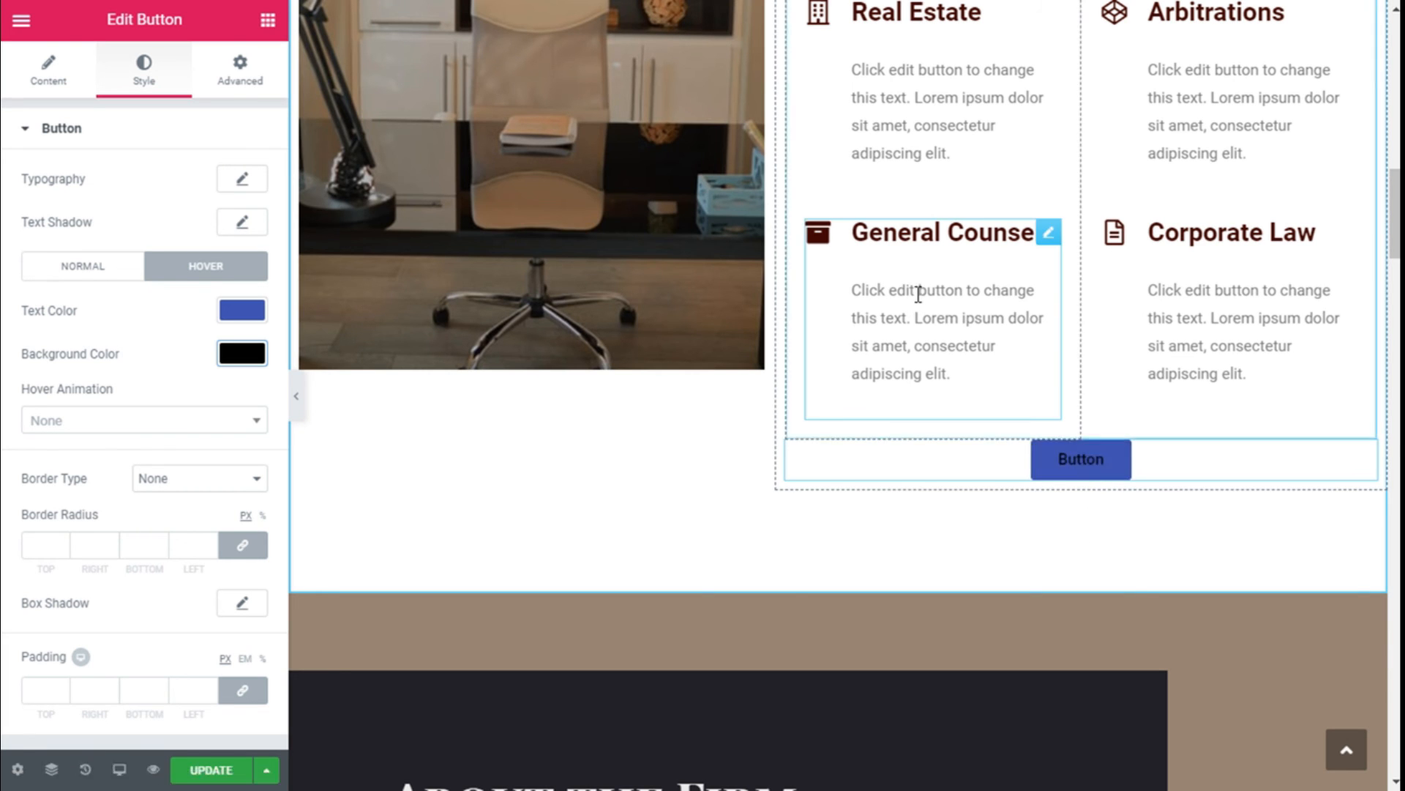
# Delete the whole "About the Firm" section from the page.
pyautogui.scroll(-5, 917, 396)
pyautogui.scroll(-10, 919, 414)
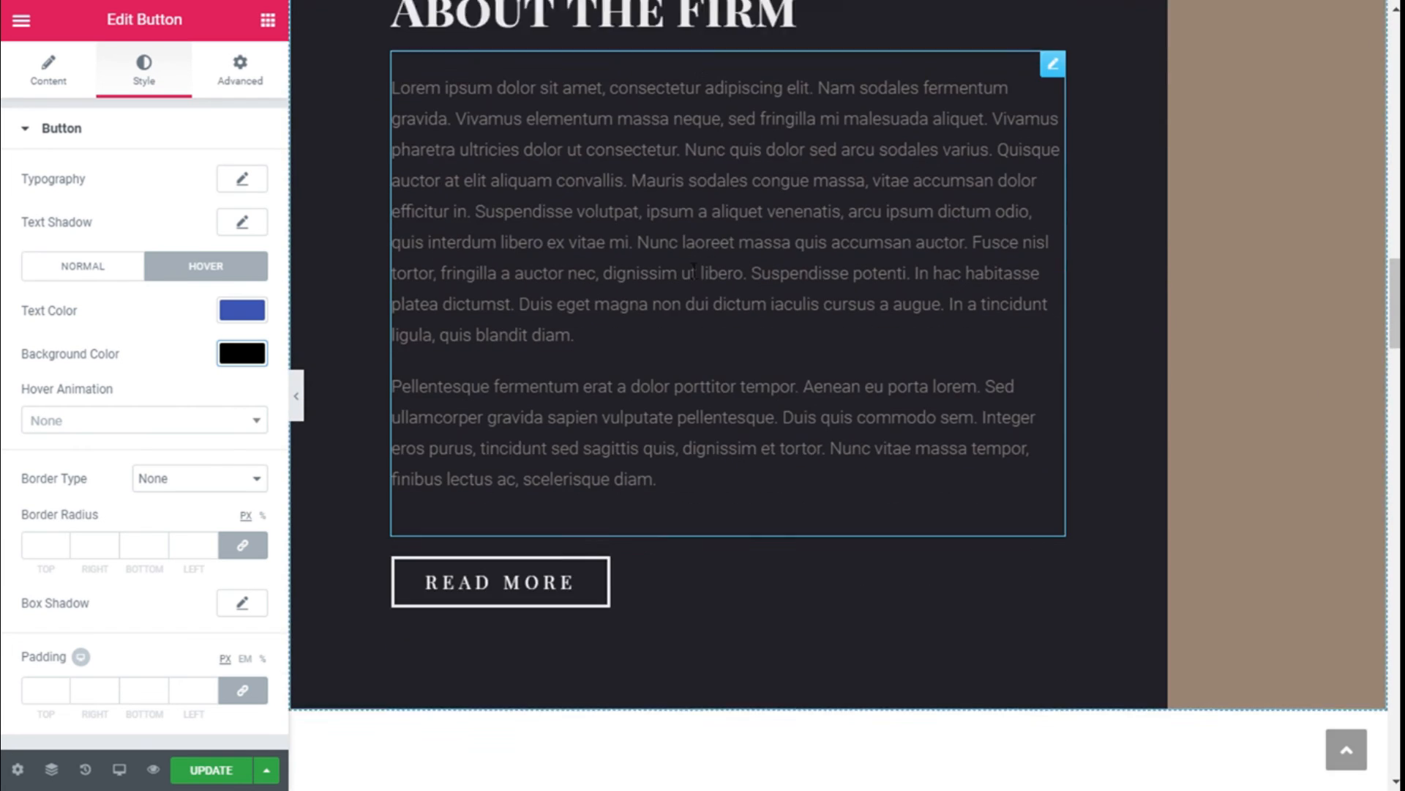
pyautogui.scroll(10, 599, 348)
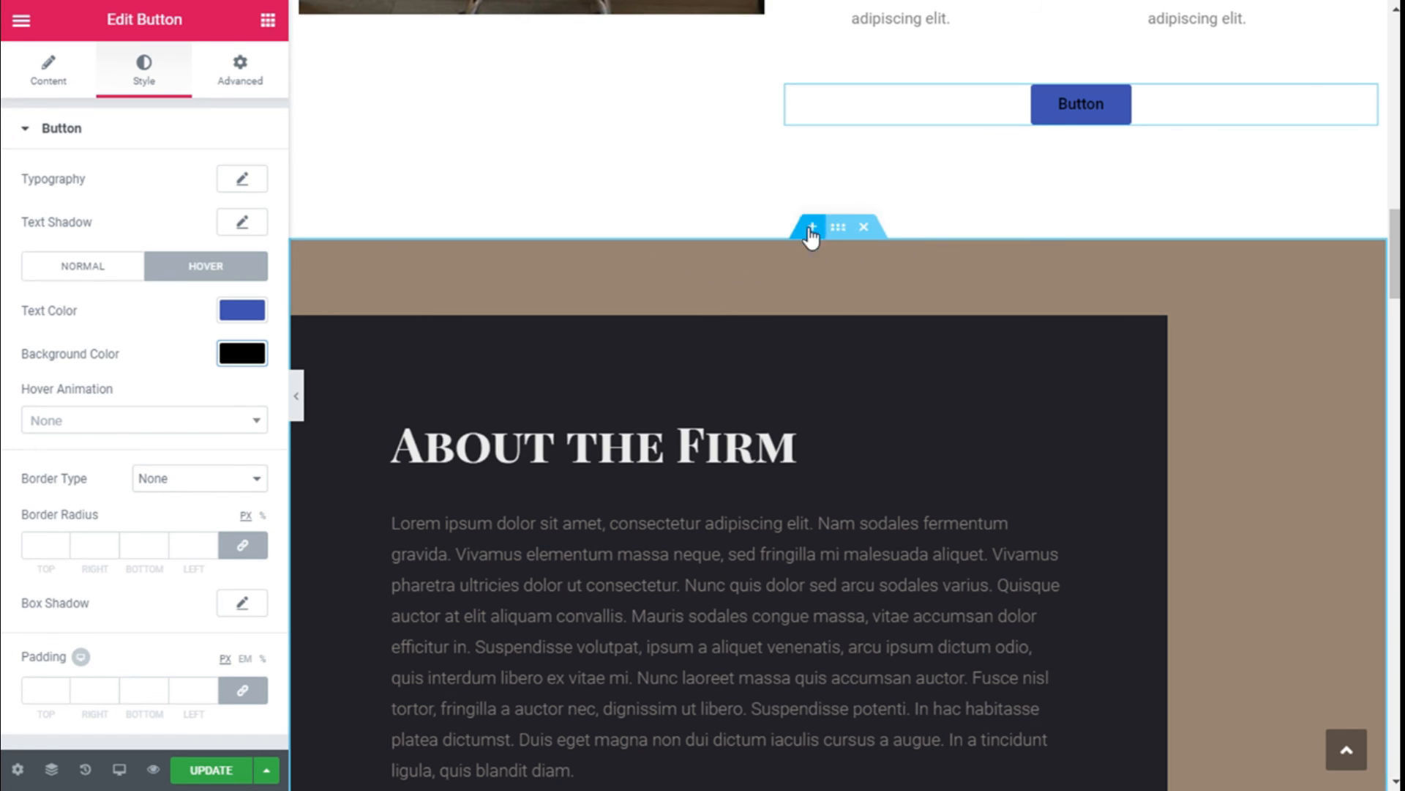
pyautogui.click(860, 228)
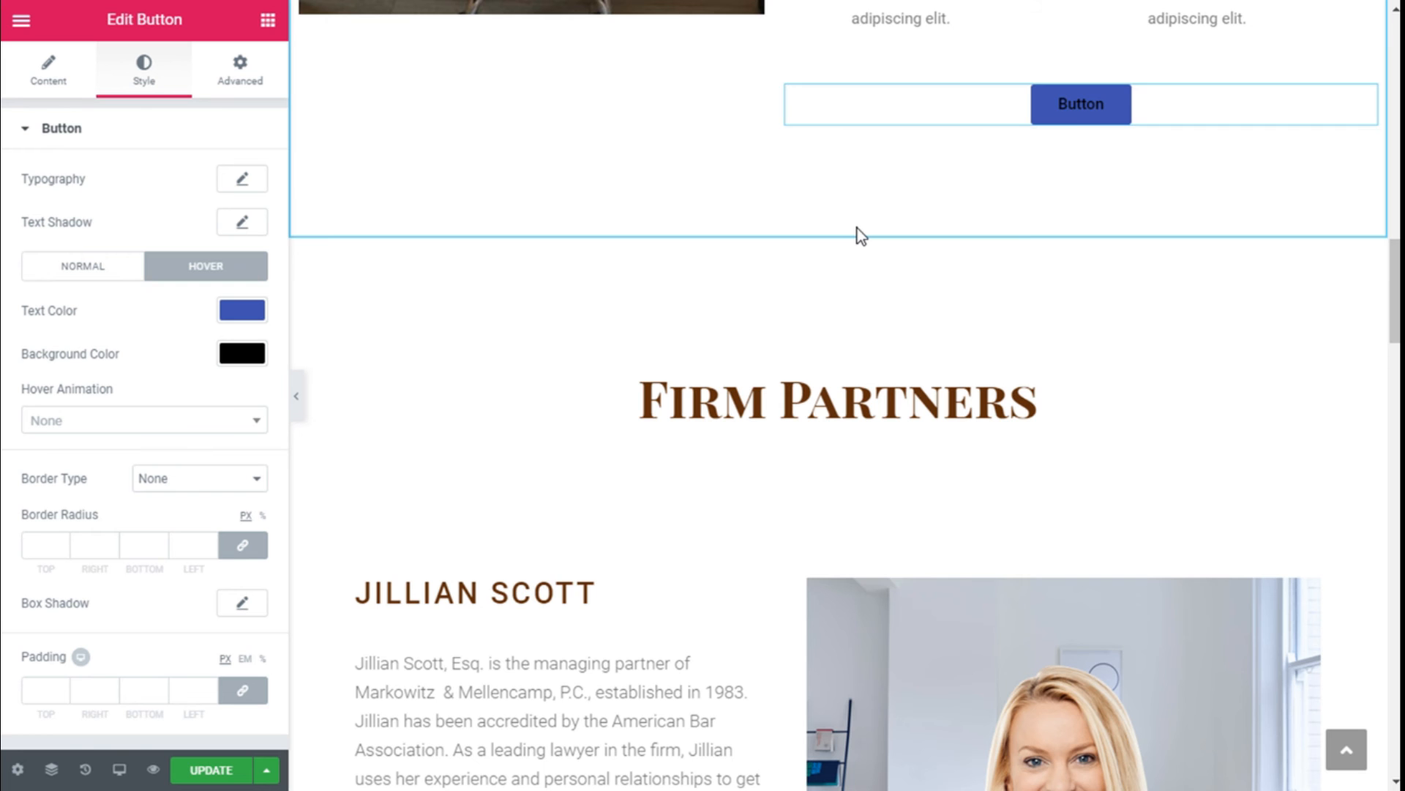
# Clear the location of the Google Maps widget in the Contact Us section.
pyautogui.scroll(-5, 861, 235)
pyautogui.scroll(-10, 1034, 242)
pyautogui.scroll(-20, 1038, 249)
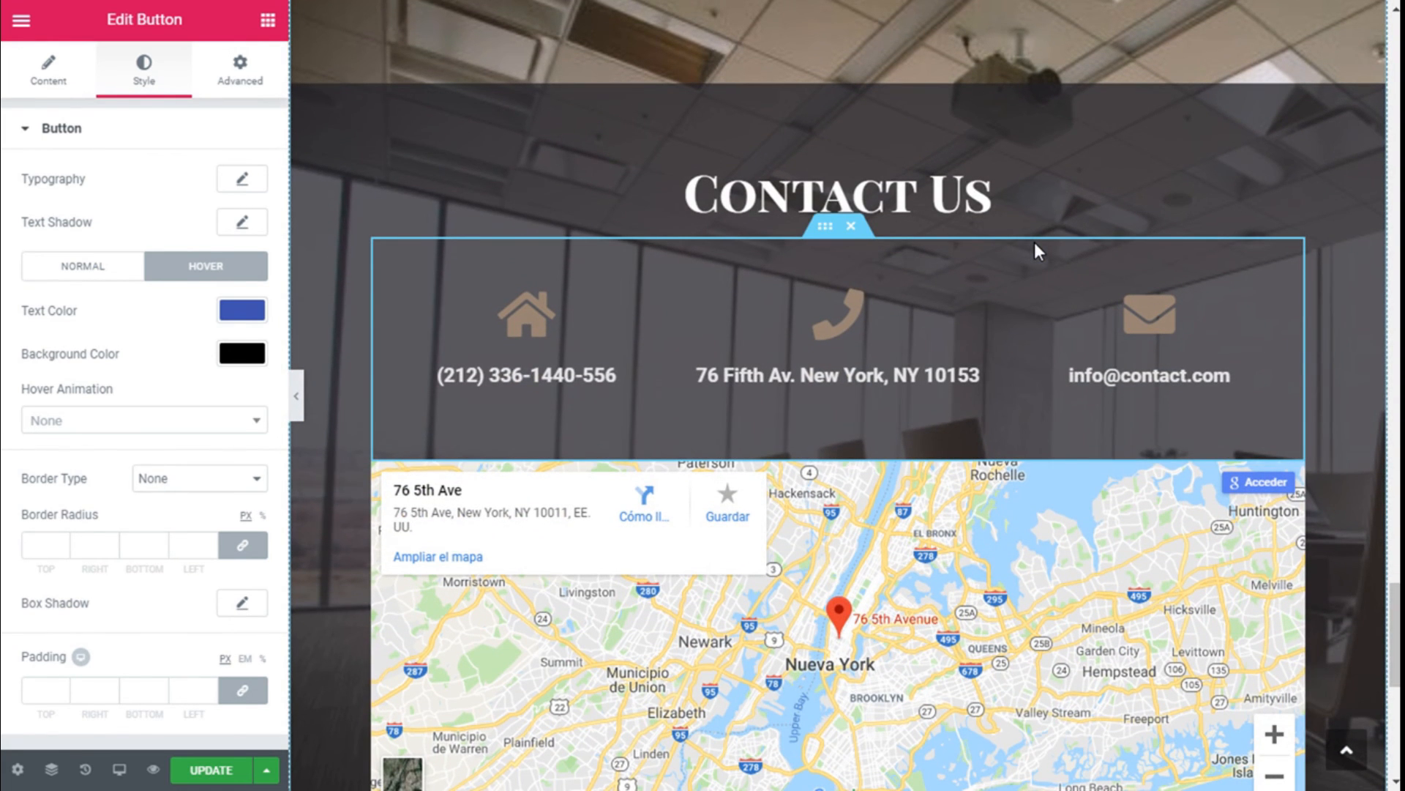
pyautogui.scroll(-5, 1036, 243)
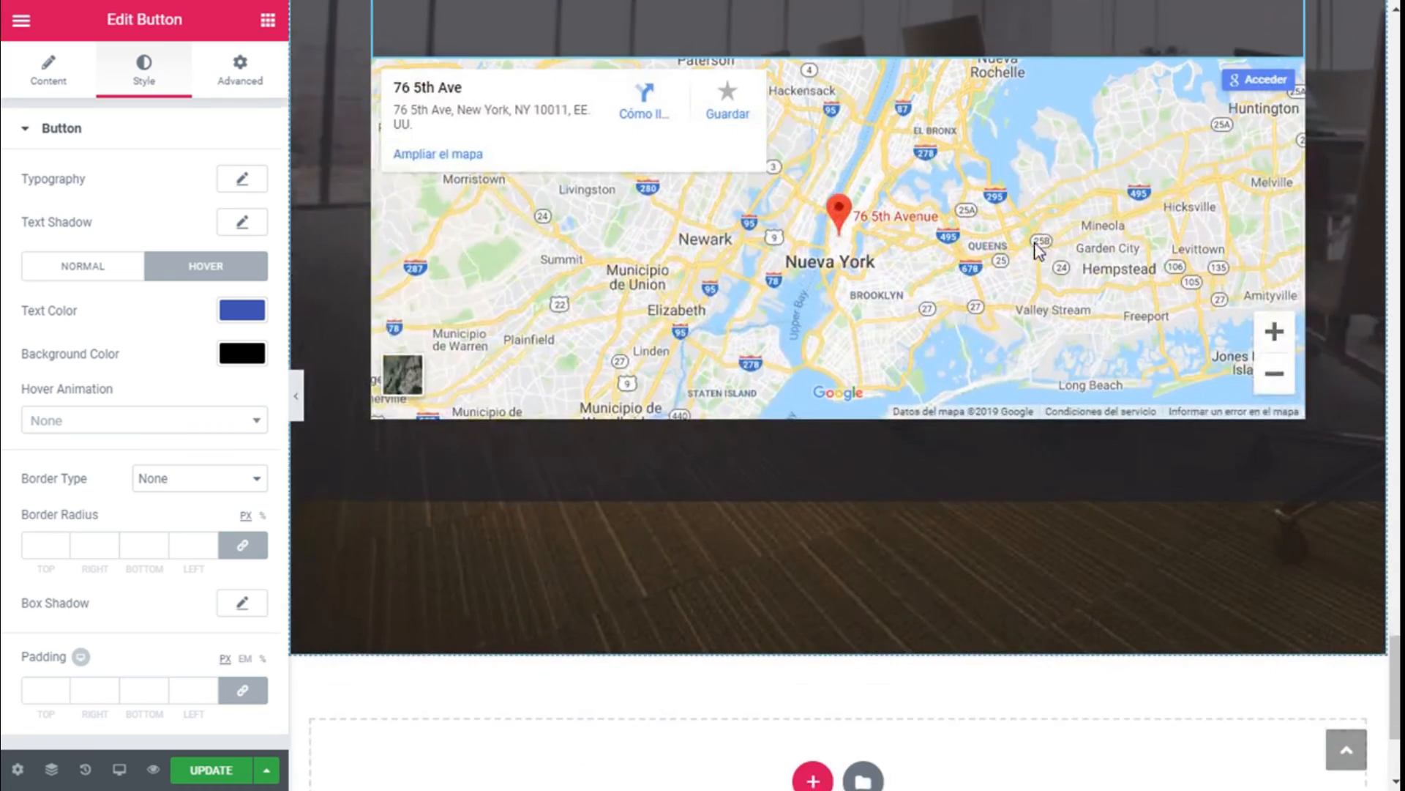
pyautogui.scroll(3, 1022, 249)
pyautogui.scroll(3, 1023, 293)
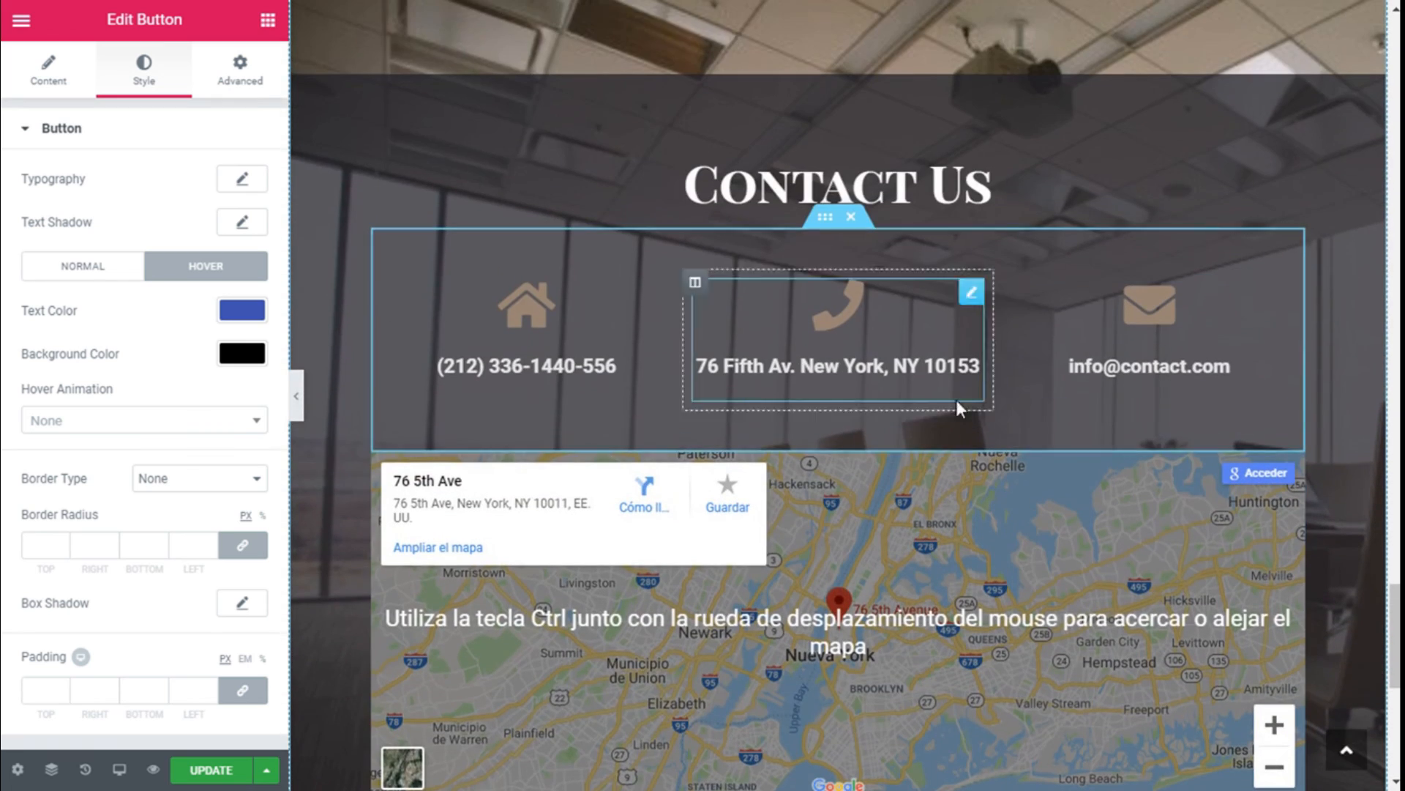
pyautogui.scroll(-3, 1180, 376)
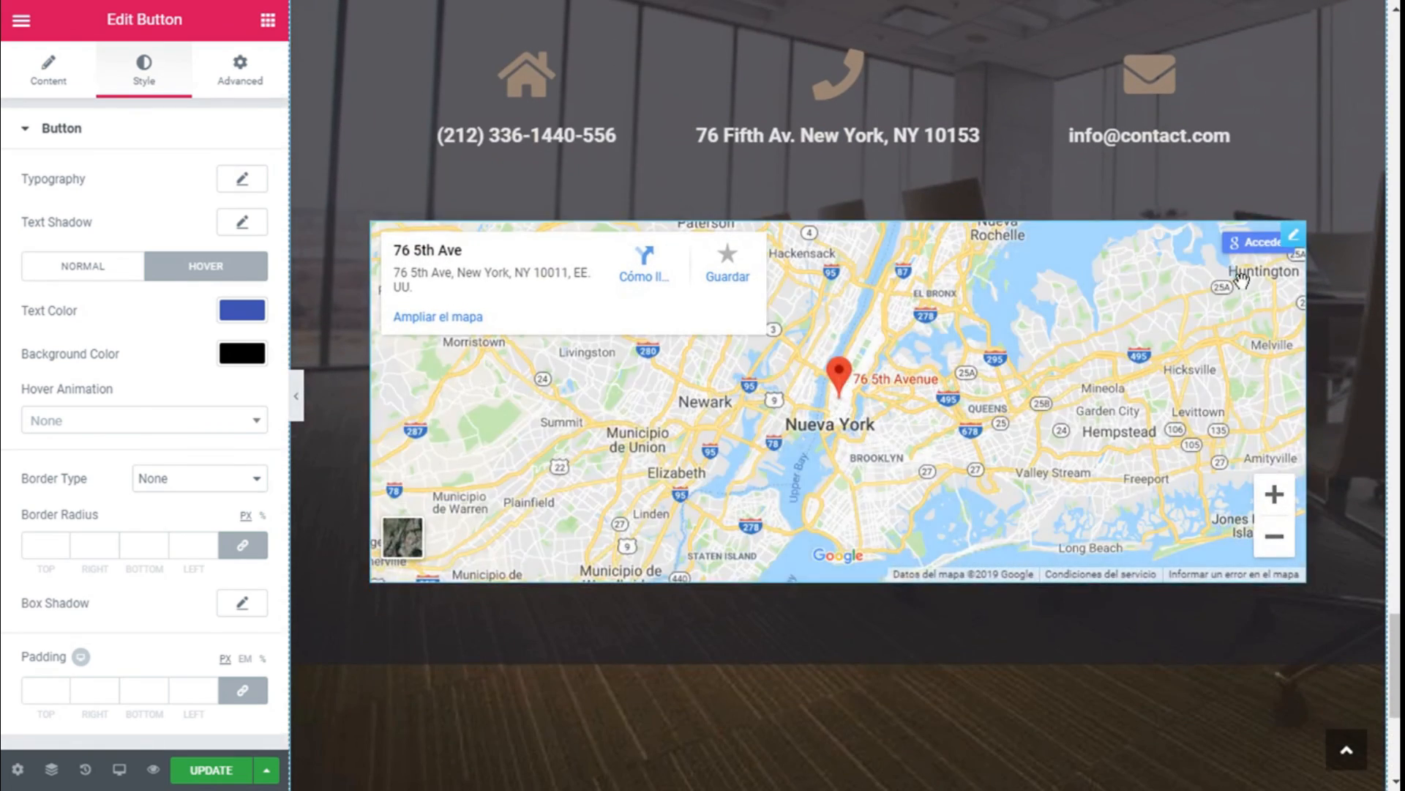
pyautogui.click(1295, 236)
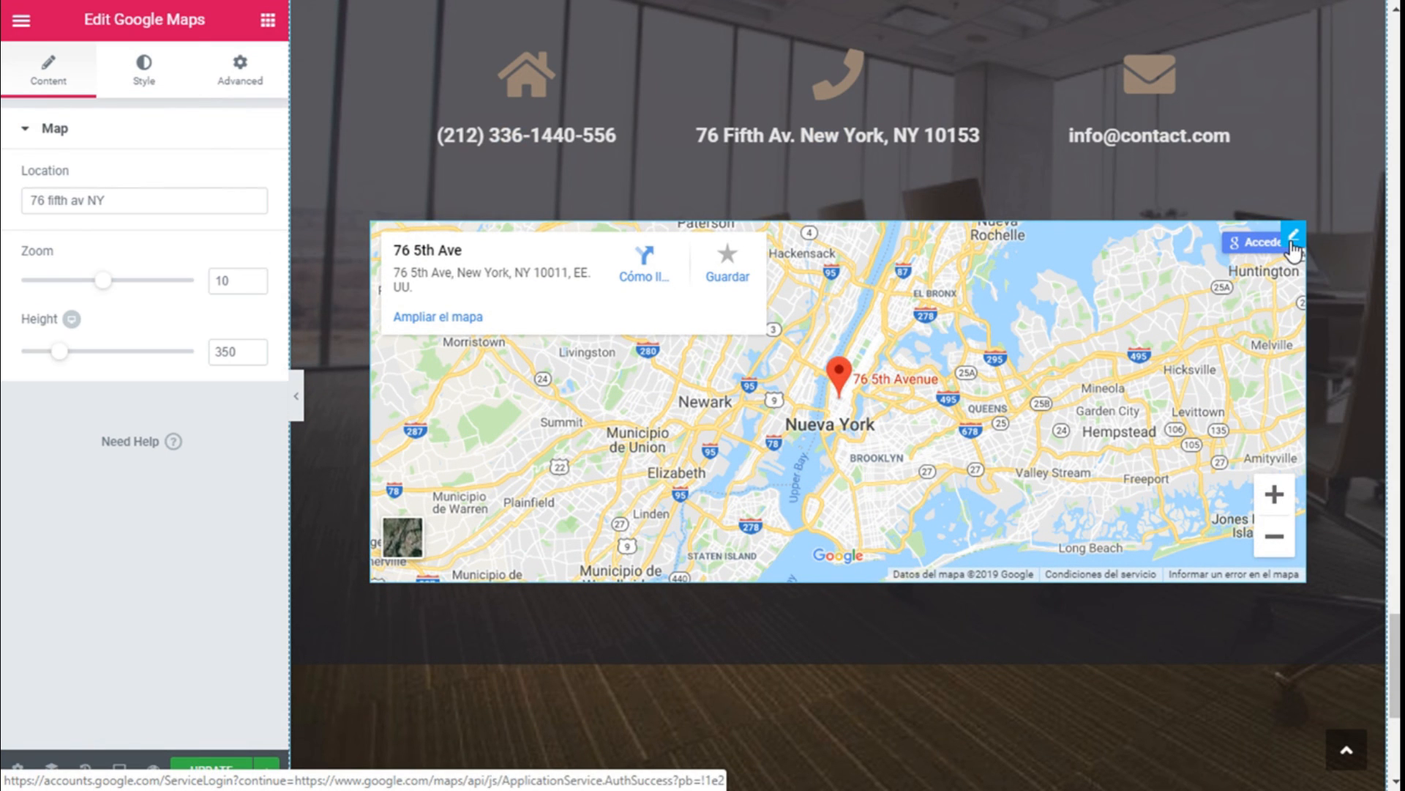
pyautogui.click(153, 192)
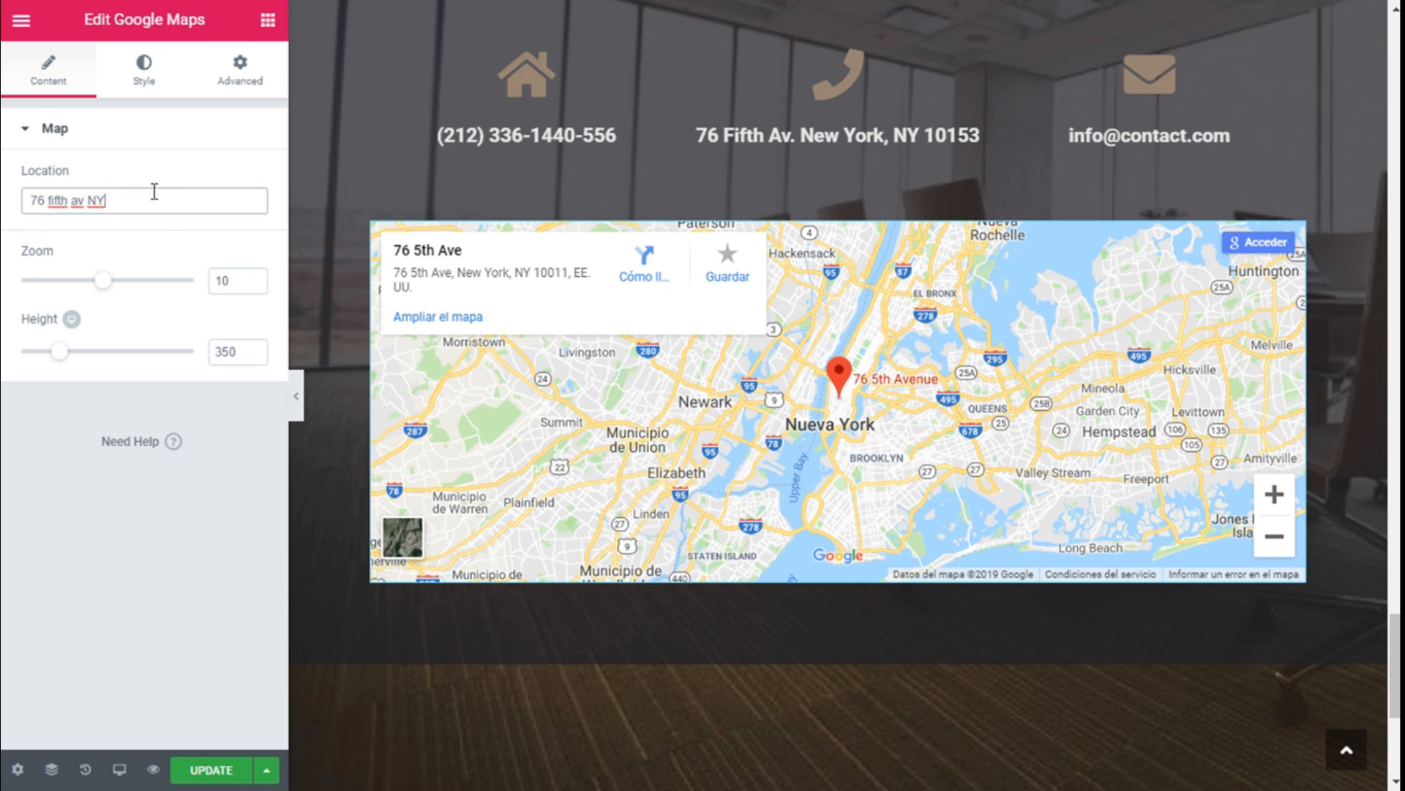
pyautogui.press('BackSpace')
pyautogui.press('BackSpace')
pyautogui.press('BackSpace')
pyautogui.press('BackSpace')
pyautogui.press('BackSpace')
pyautogui.press('BackSpace')
pyautogui.press('BackSpace')
pyautogui.press('BackSpace')
pyautogui.press('BackSpace')
pyautogui.press('BackSpace')
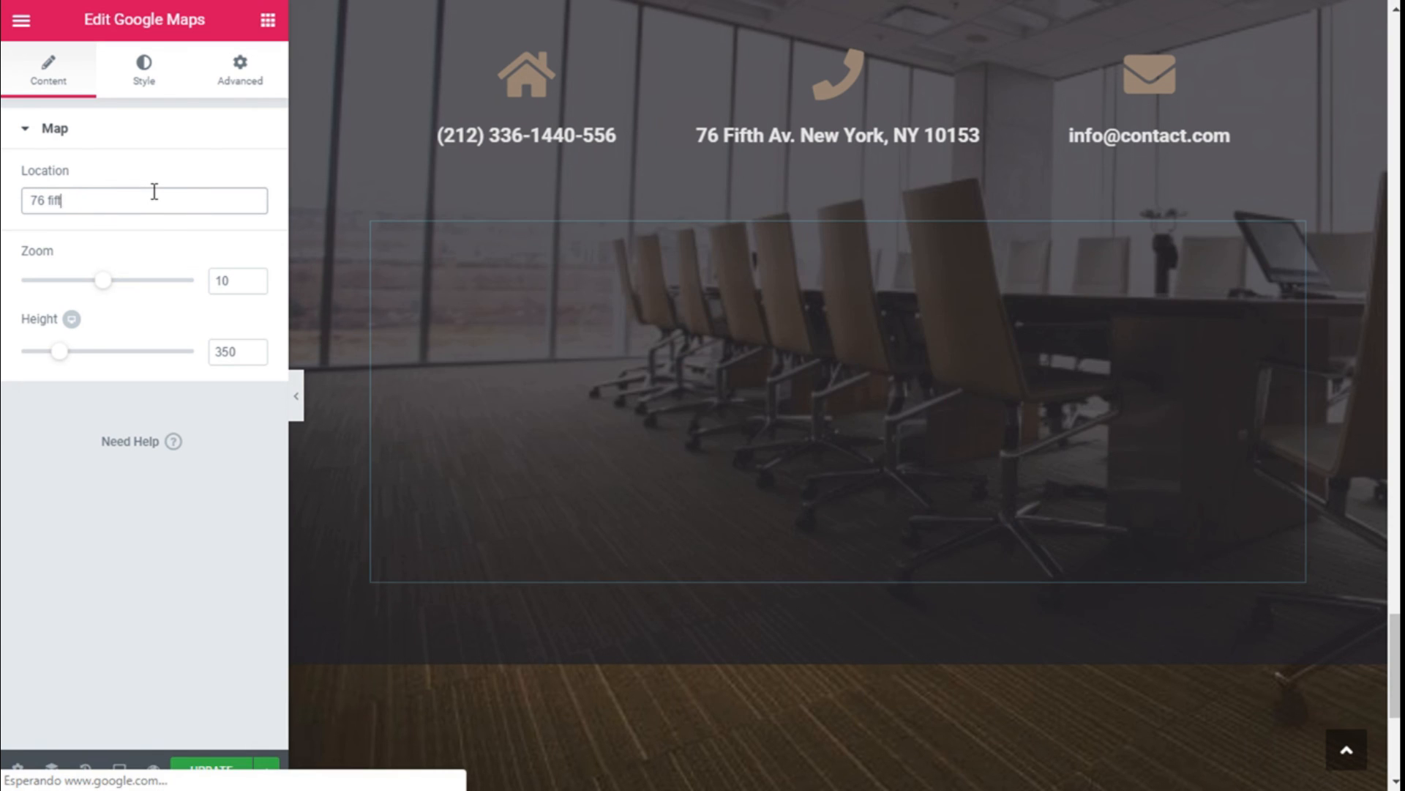
pyautogui.press('BackSpace')
pyautogui.press('BackSpace')
pyautogui.press('BackSpace')
pyautogui.press('BackSpace')
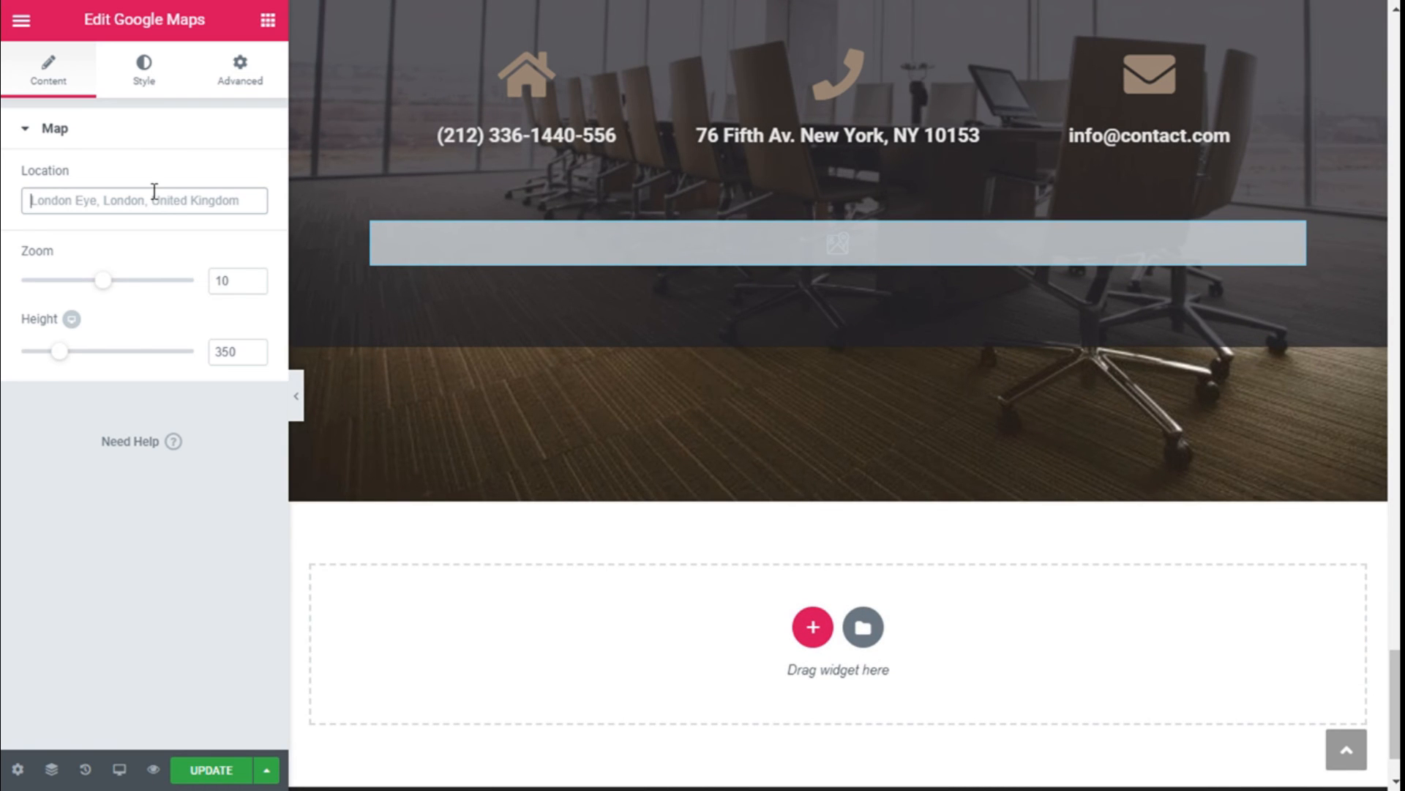
# Copy the address from the title of the middle Contact Us icon box and paste it as the map's location.
pyautogui.scroll(3, 474, 349)
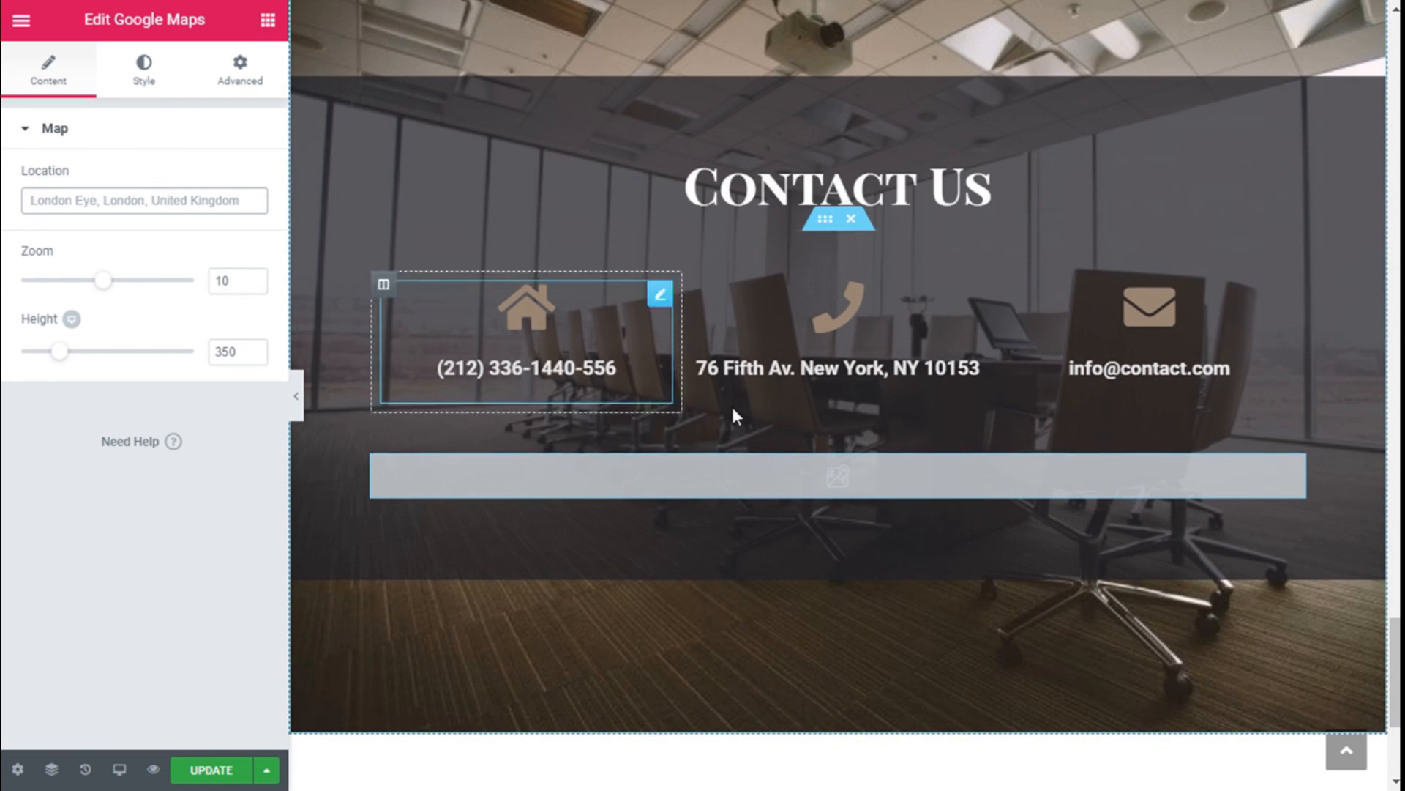
pyautogui.click(847, 325)
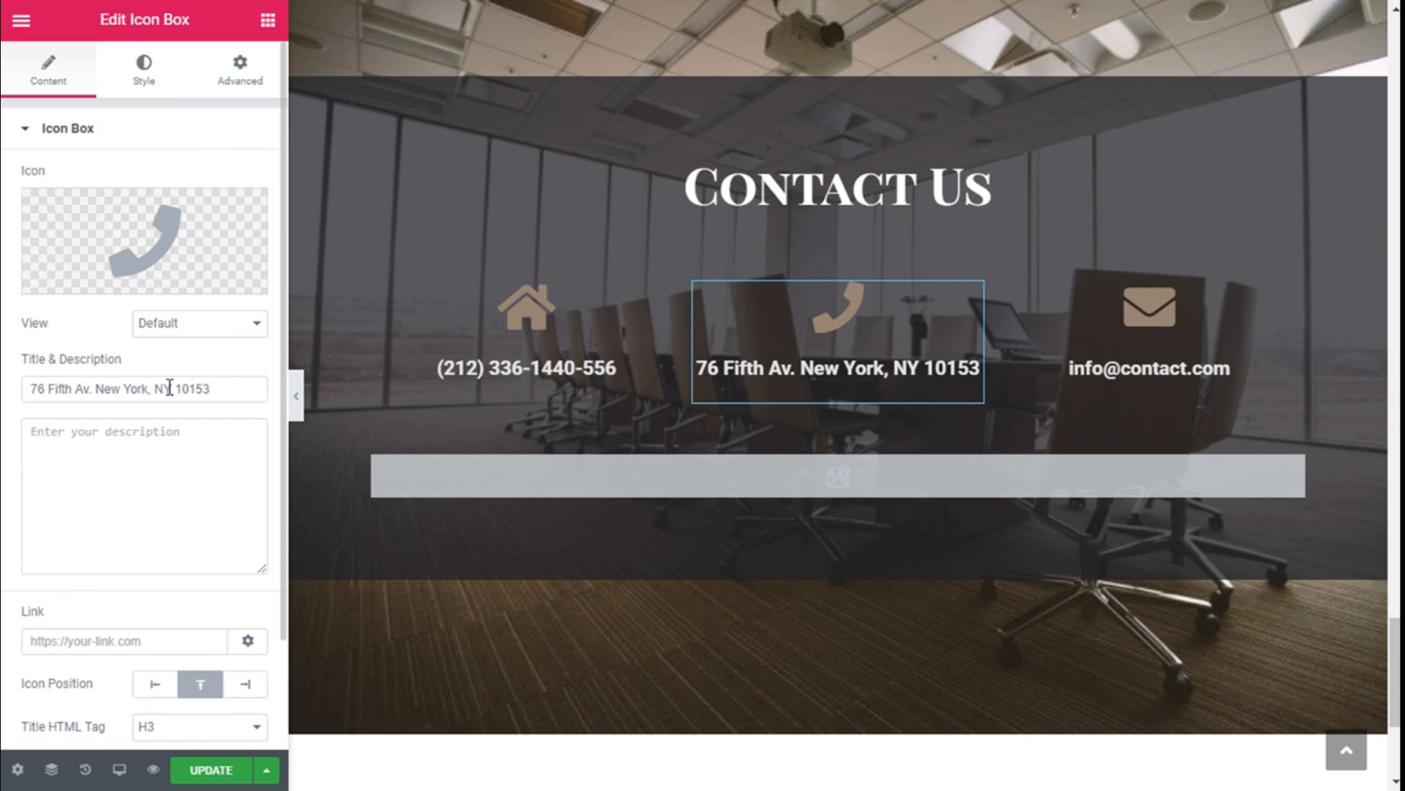
pyautogui.moveTo(220, 386); pyautogui.dragTo(19, 383)
pyautogui.hotkey('ctrl', 'c')
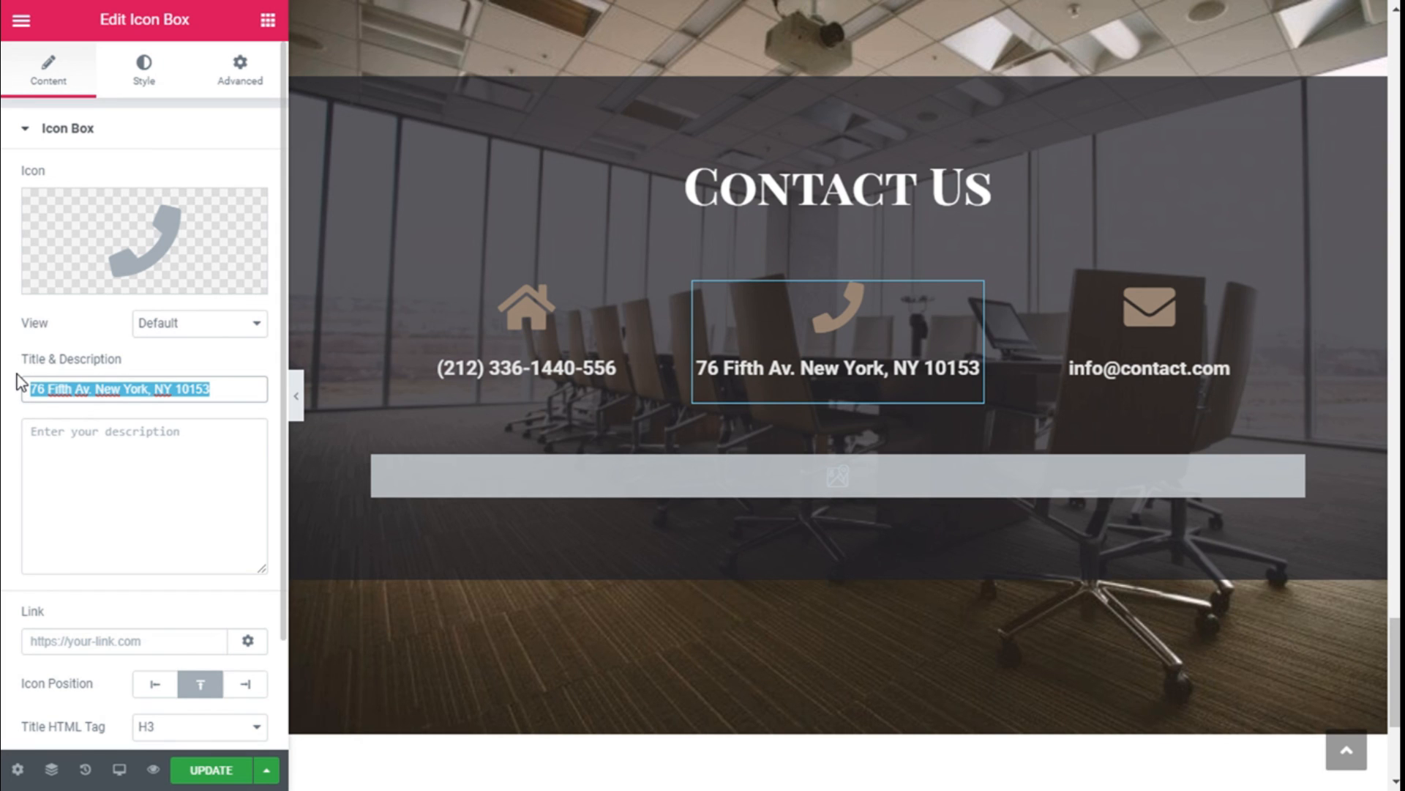
pyautogui.click(684, 486)
pyautogui.click(107, 203)
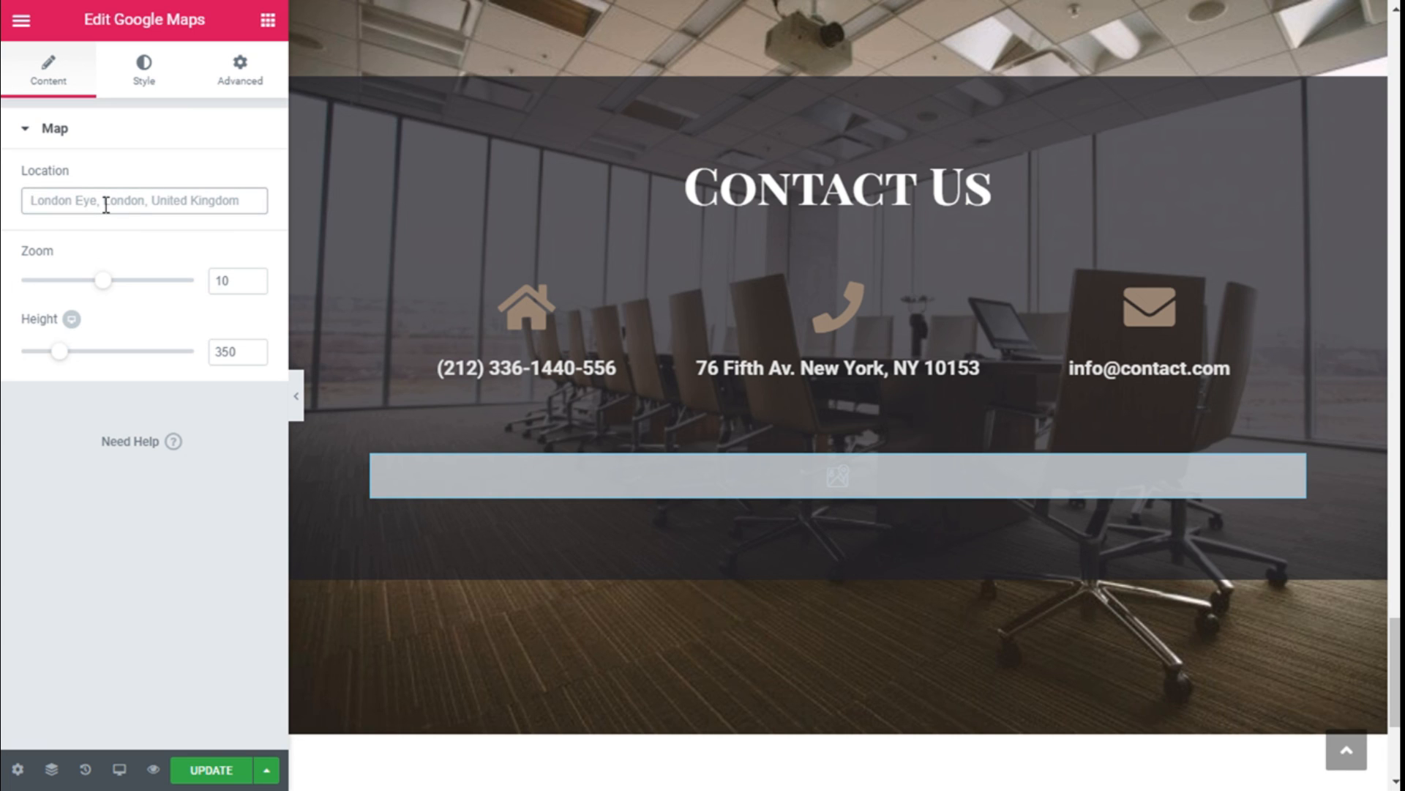
pyautogui.hotkey('ctrl', 'v')
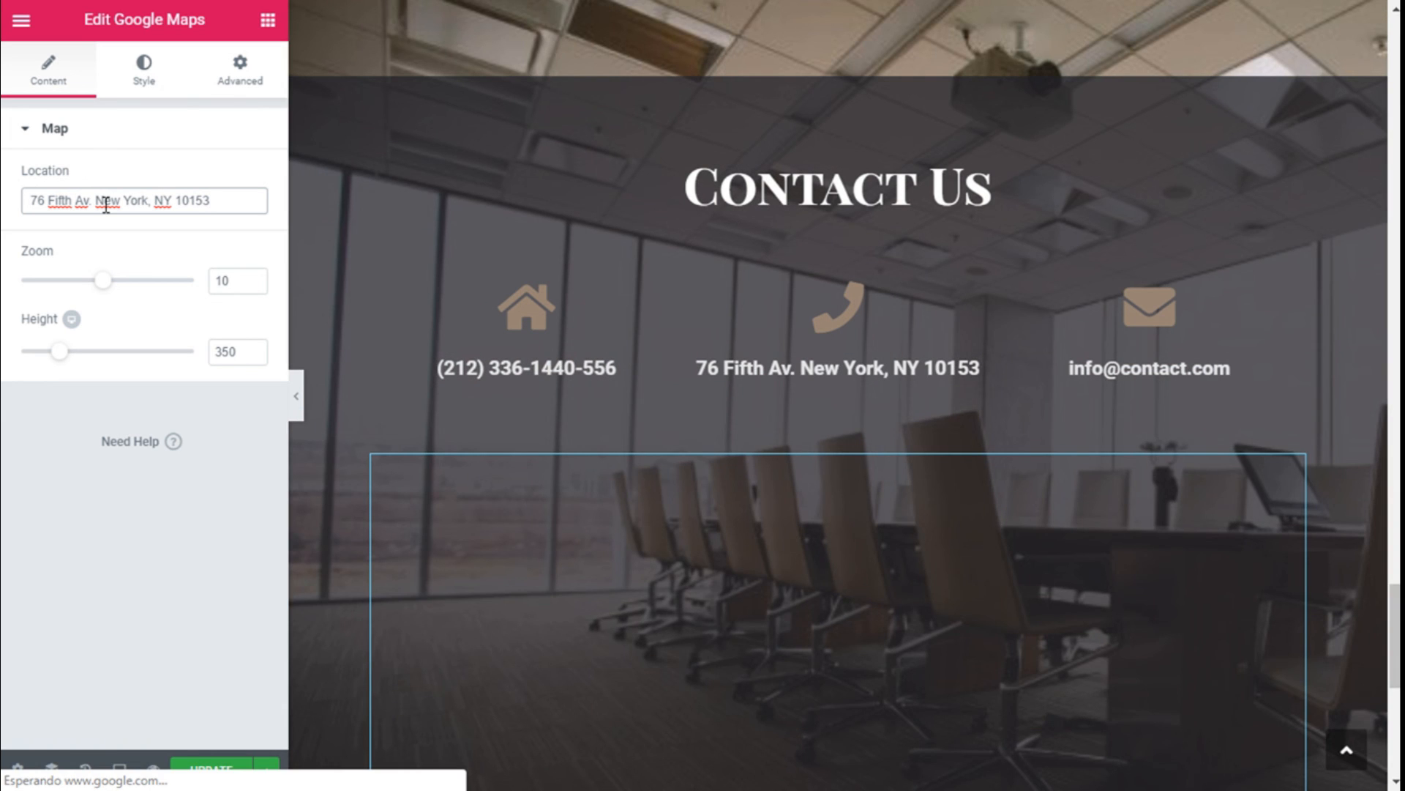
# Set the map's zoom to 9 and its height to 342.
pyautogui.scroll(-5, 747, 143)
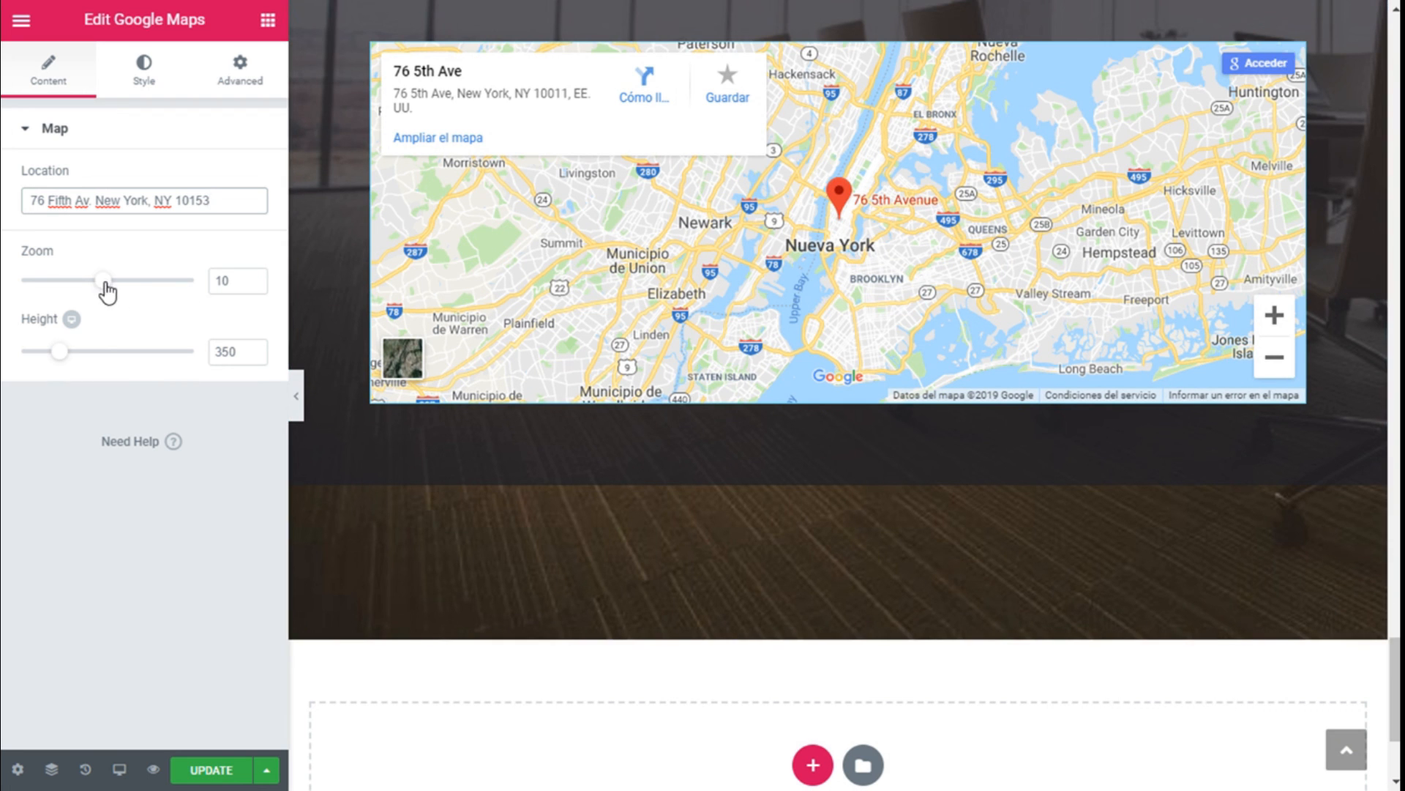
pyautogui.moveTo(104, 282); pyautogui.dragTo(95, 284)
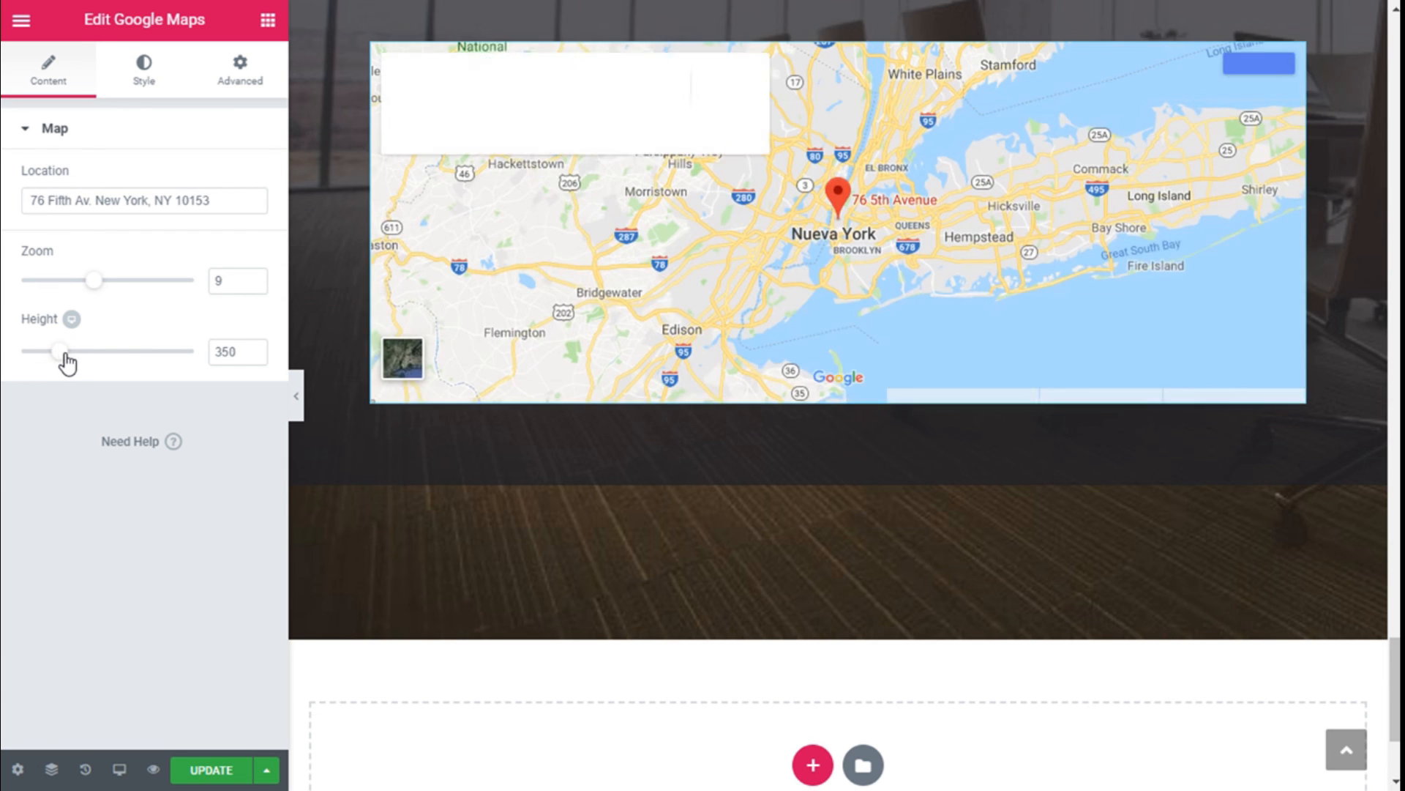
pyautogui.moveTo(61, 360); pyautogui.dragTo(59, 362)
# Update the home page to save all its changes.
pyautogui.scroll(15, 1038, 366)
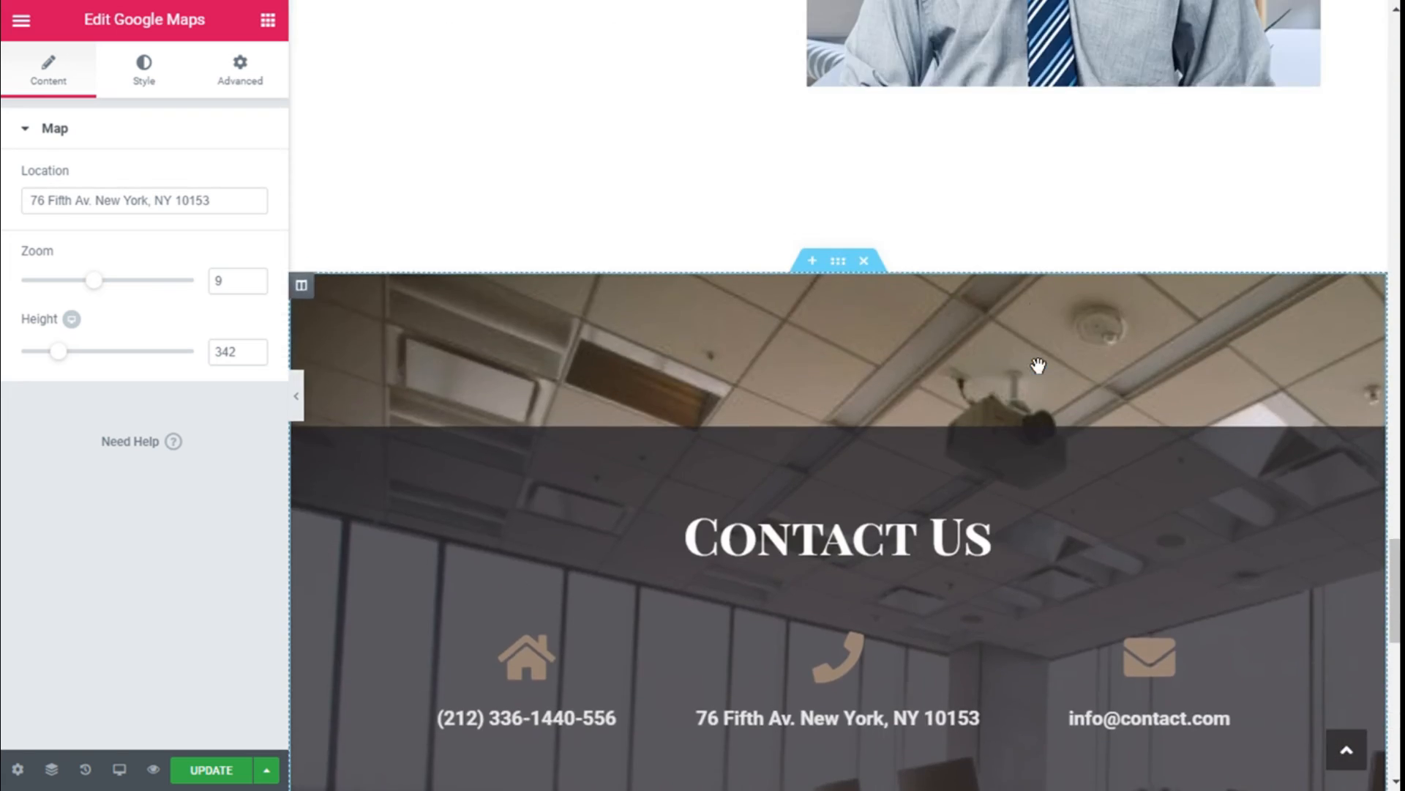
pyautogui.scroll(20, 1039, 367)
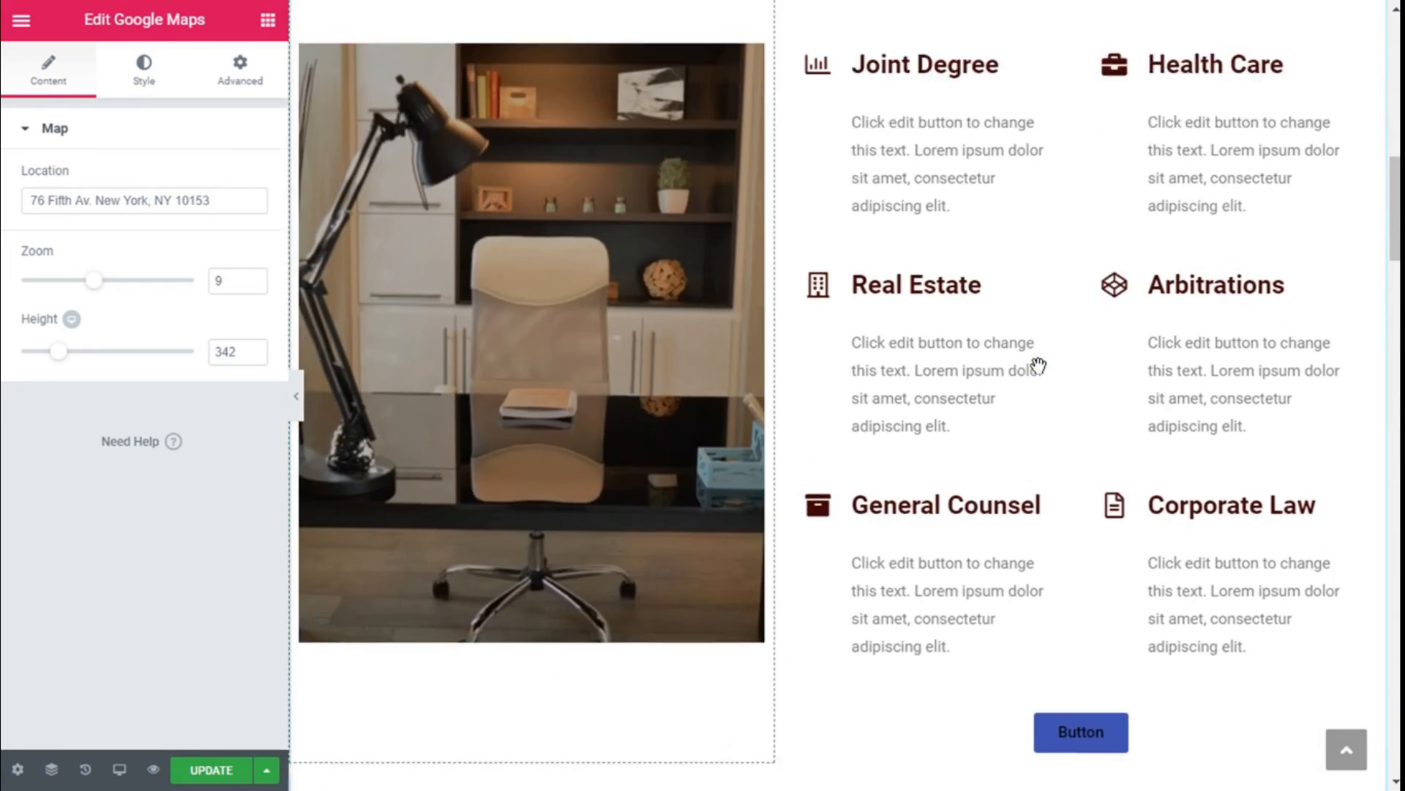
pyautogui.scroll(10, 1039, 366)
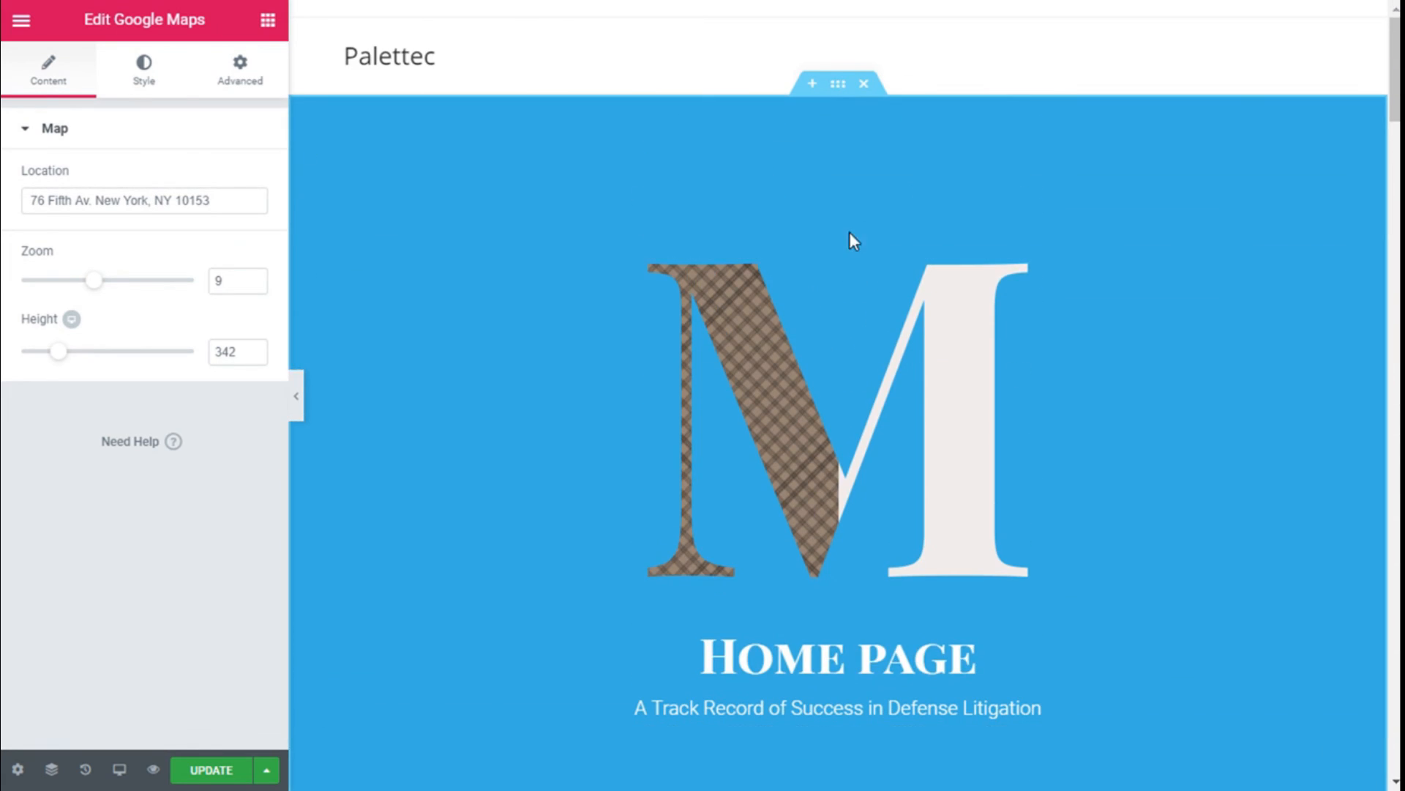
pyautogui.scroll(-20, 849, 231)
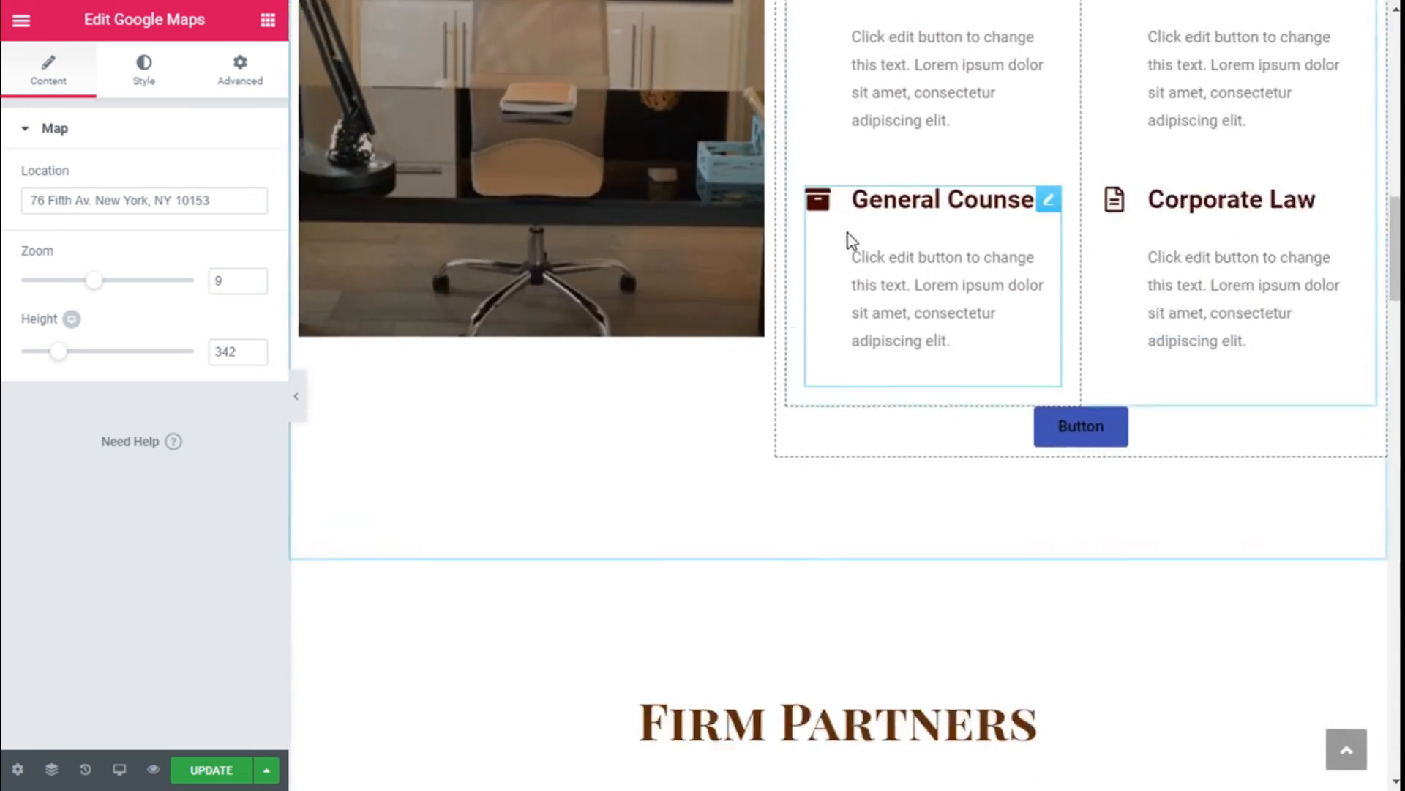
pyautogui.scroll(-20, 848, 236)
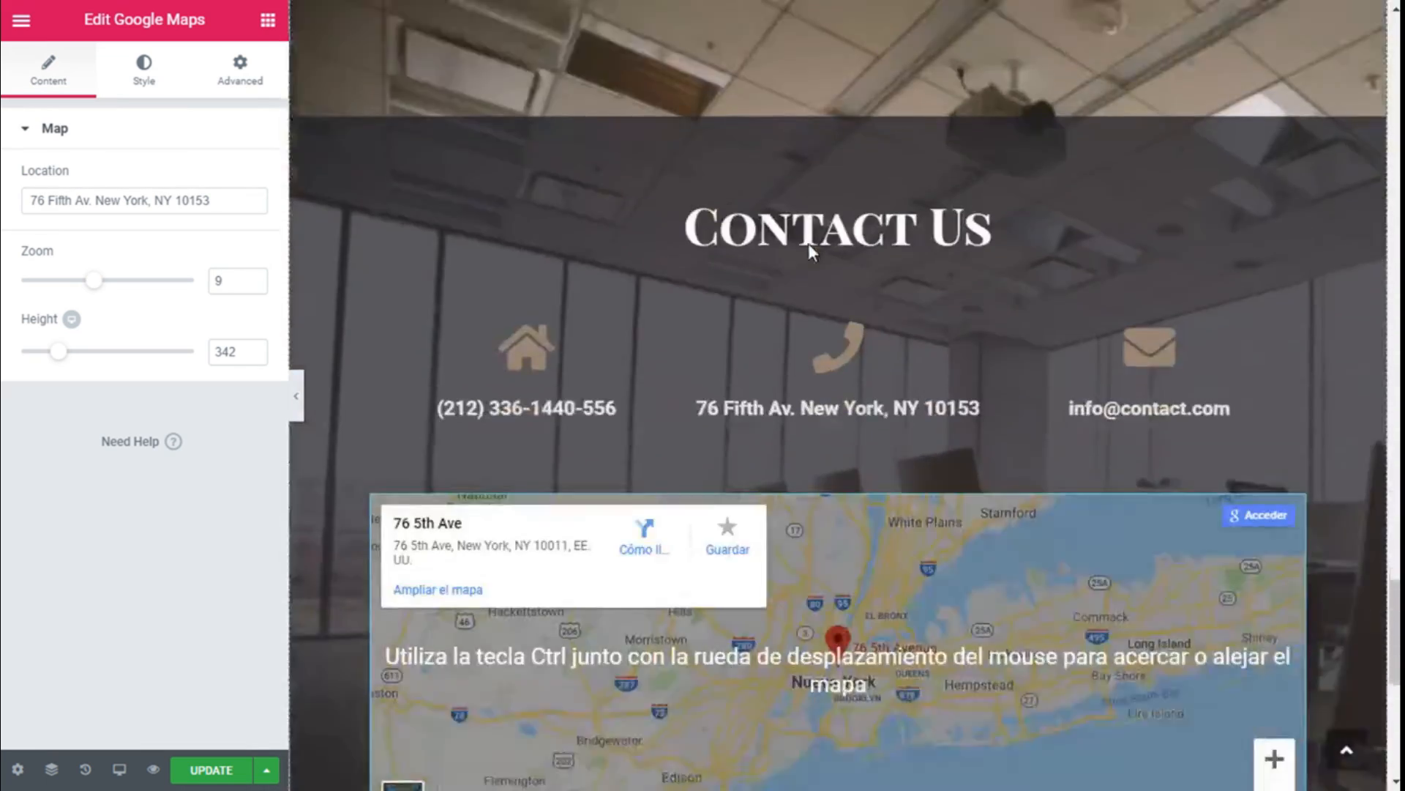
pyautogui.scroll(-1, 808, 250)
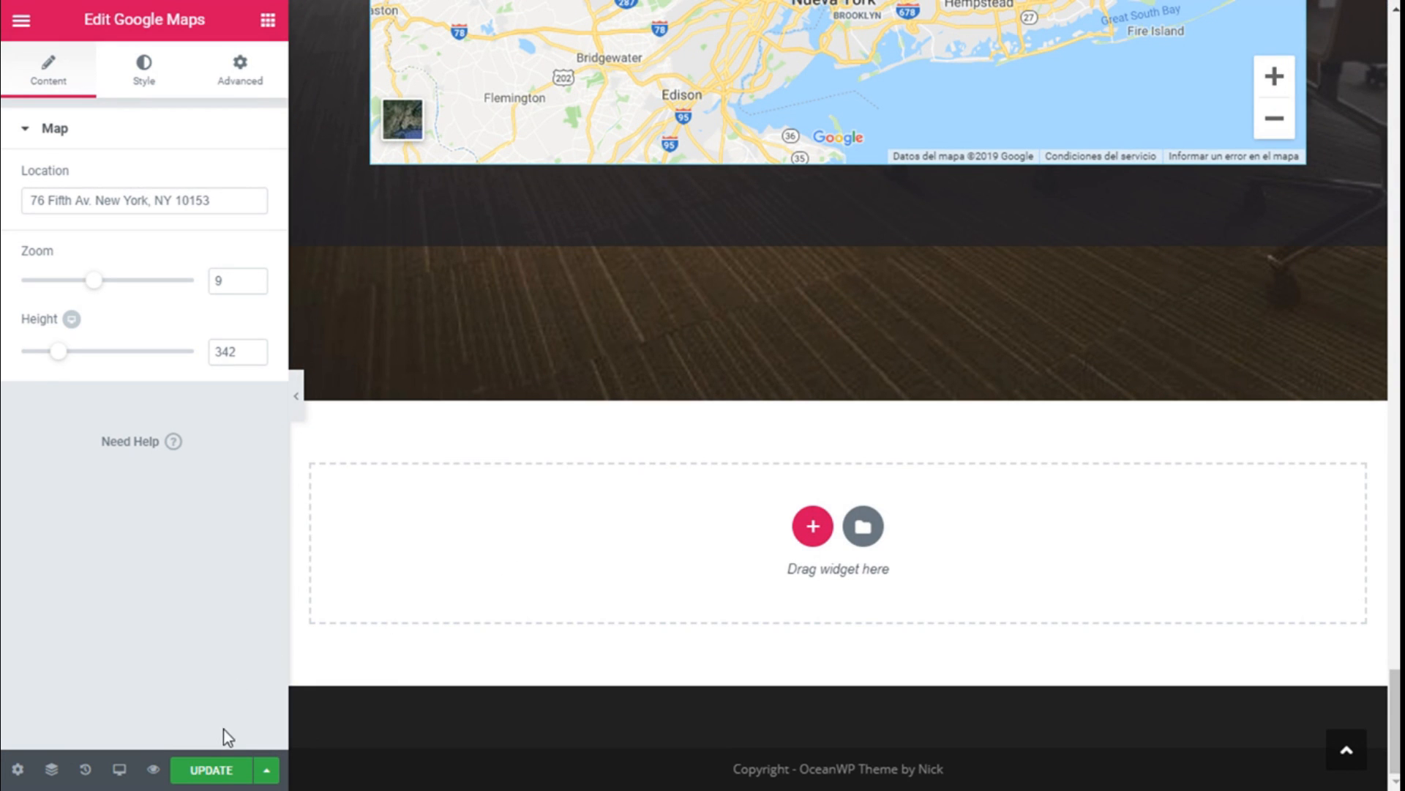
pyautogui.click(212, 769)
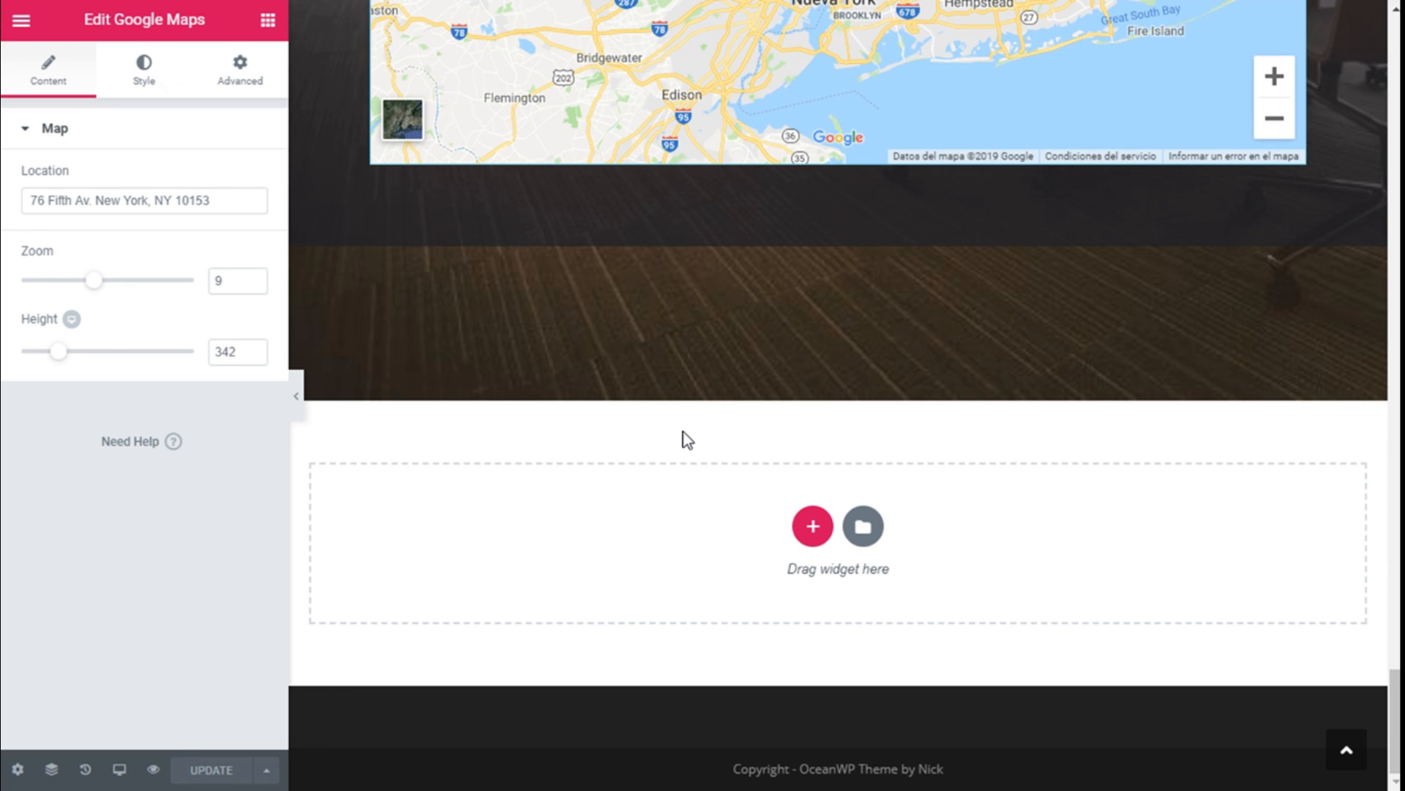
pyautogui.scroll(8, 684, 432)
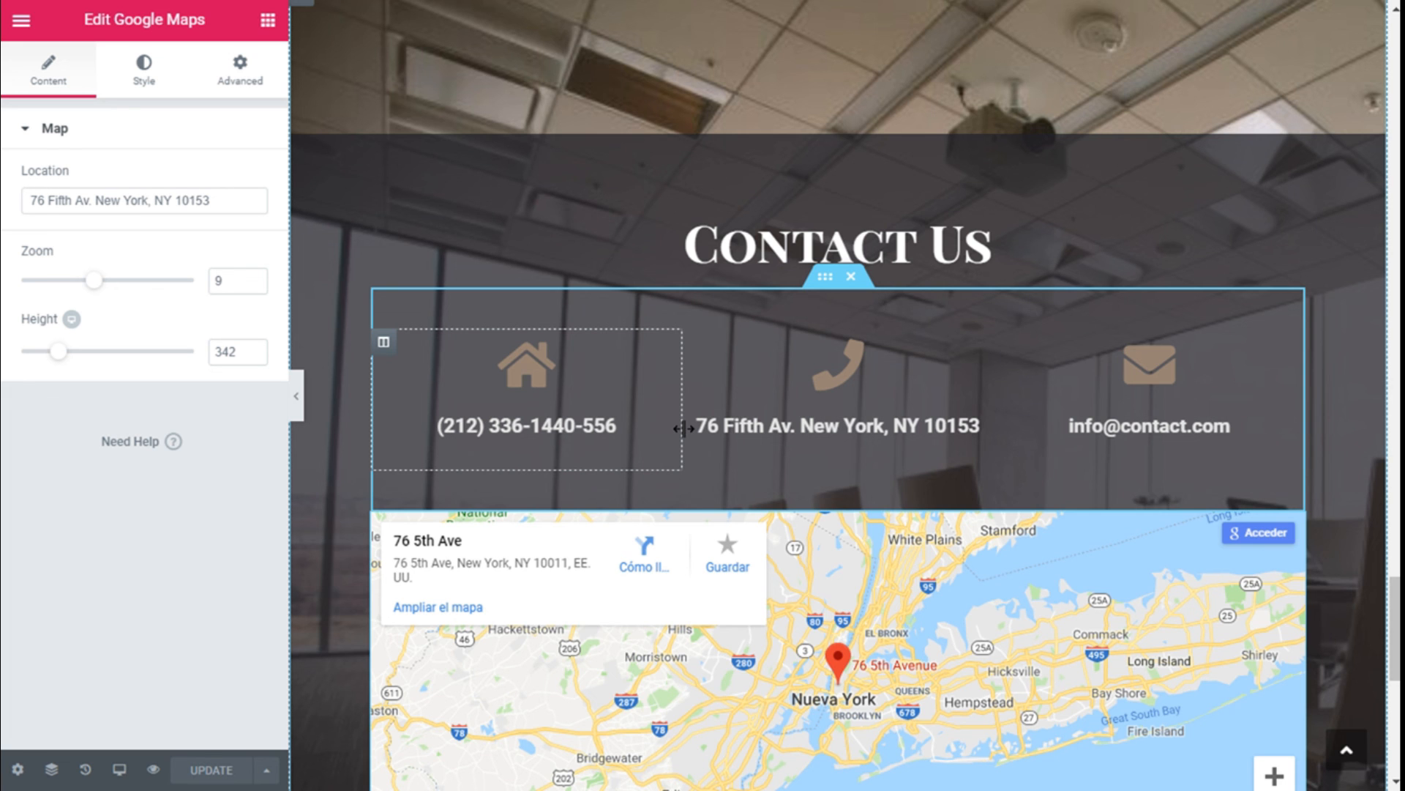
pyautogui.scroll(10, 684, 429)
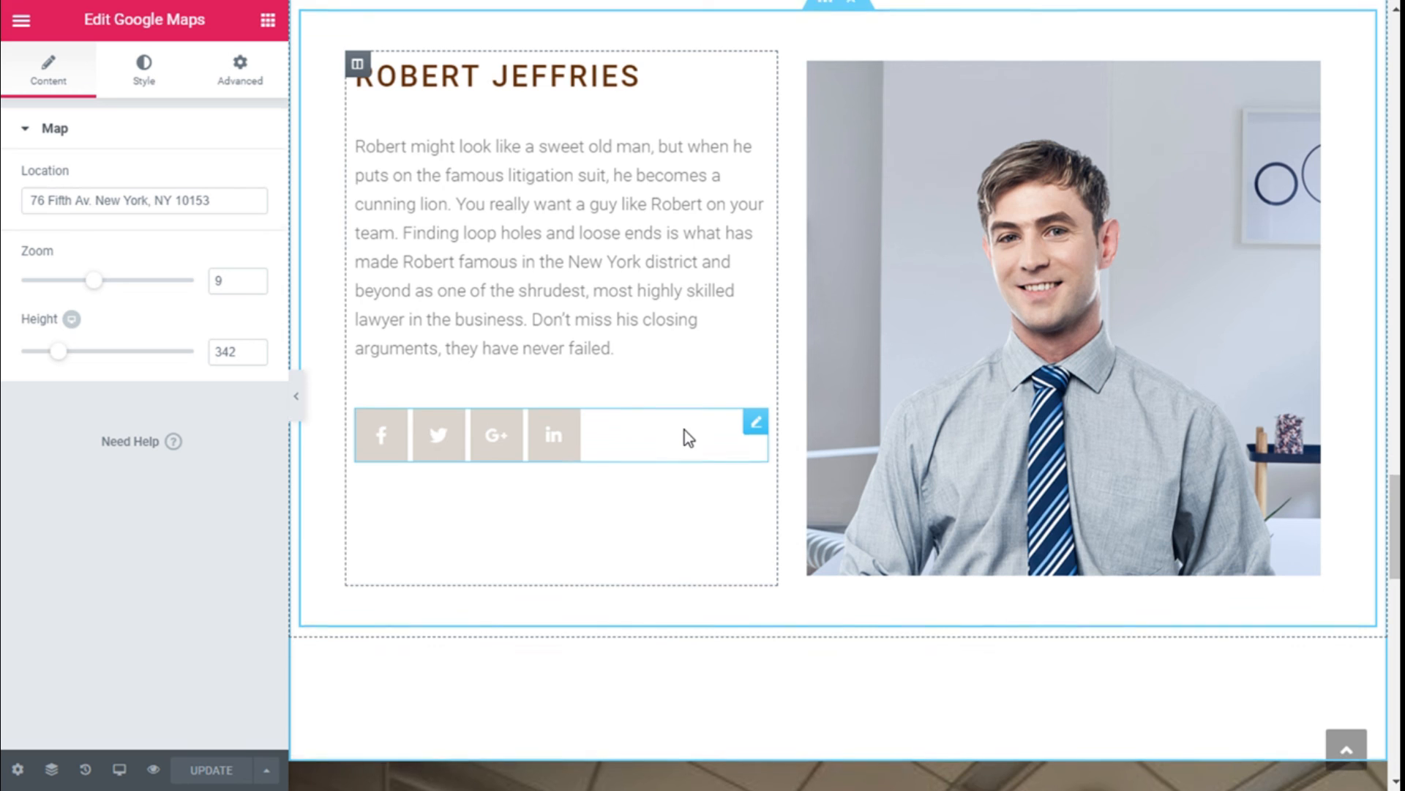
pyautogui.scroll(-5, 683, 429)
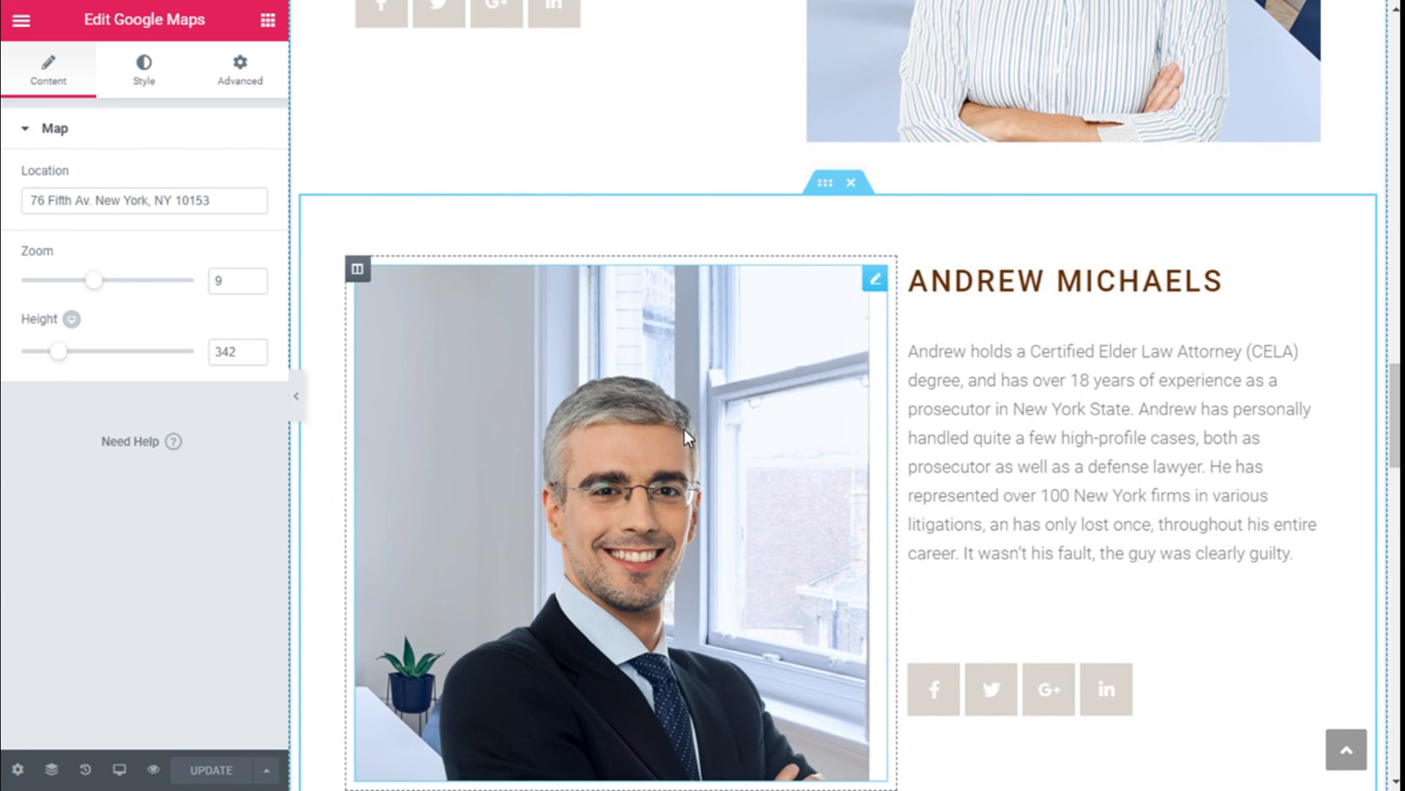